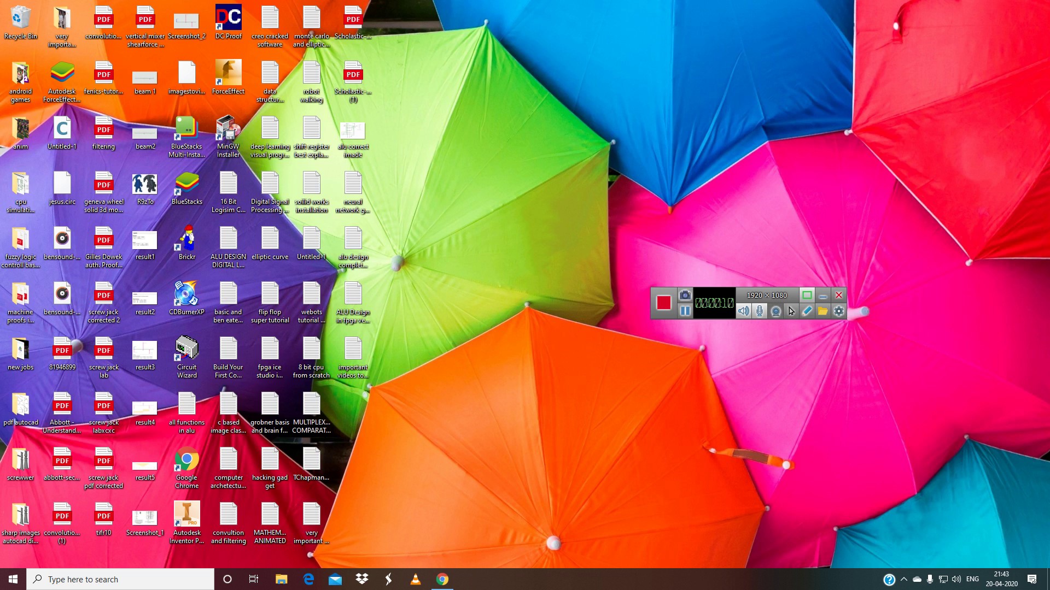
left_click(839, 311)
left_click(875, 320)
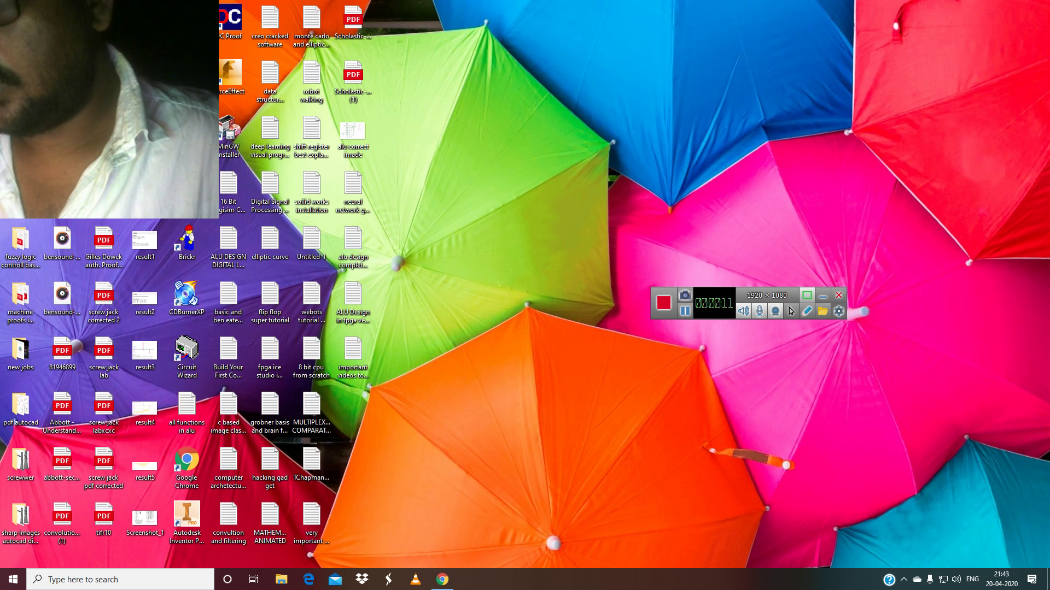
left_click(909, 314)
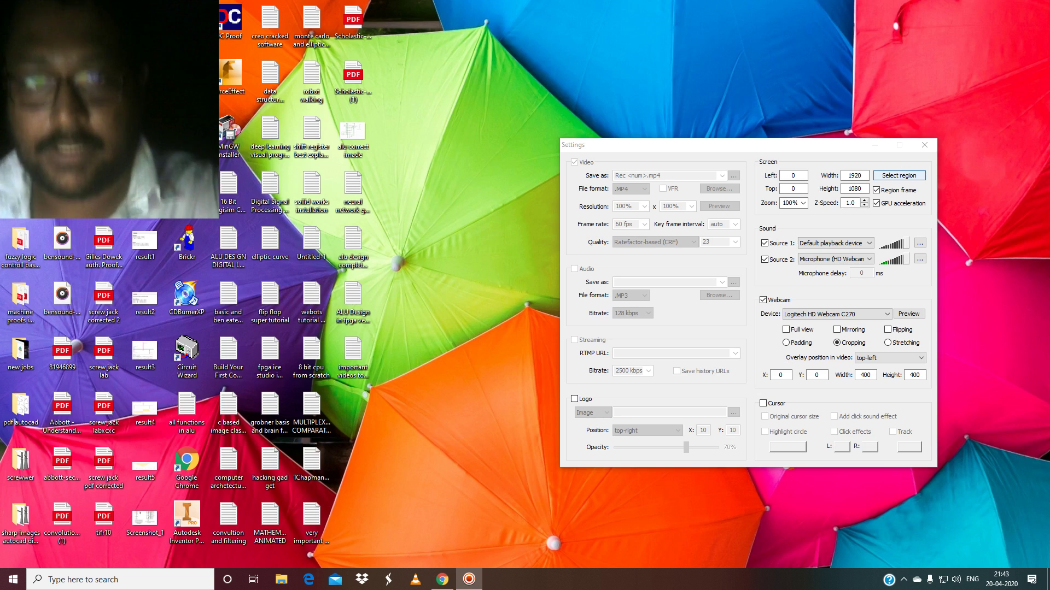
left_click(924, 145)
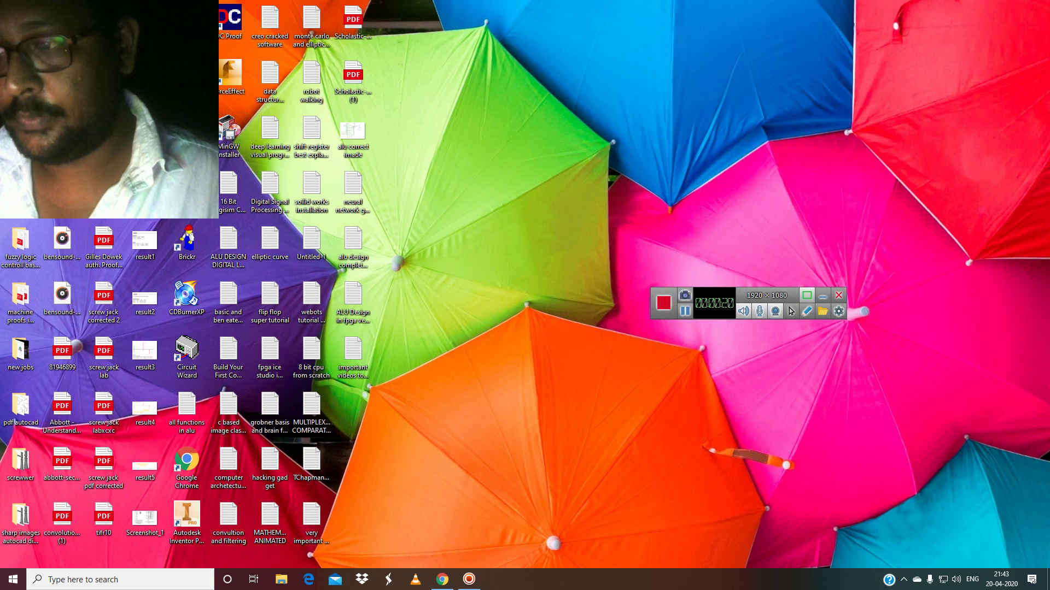
left_click_drag(128, 123, 398, 198)
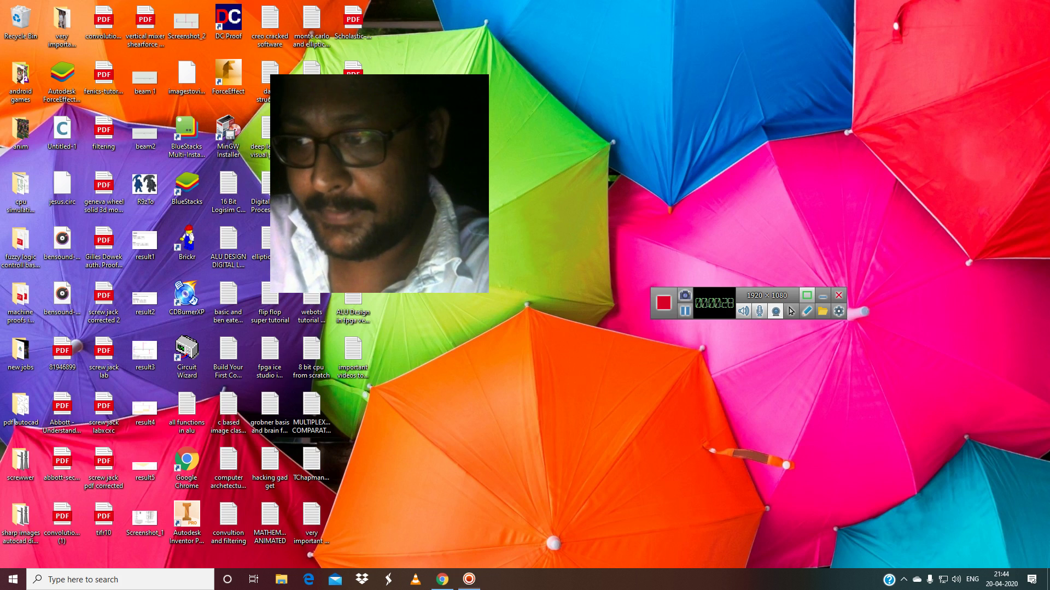
left_click(775, 311)
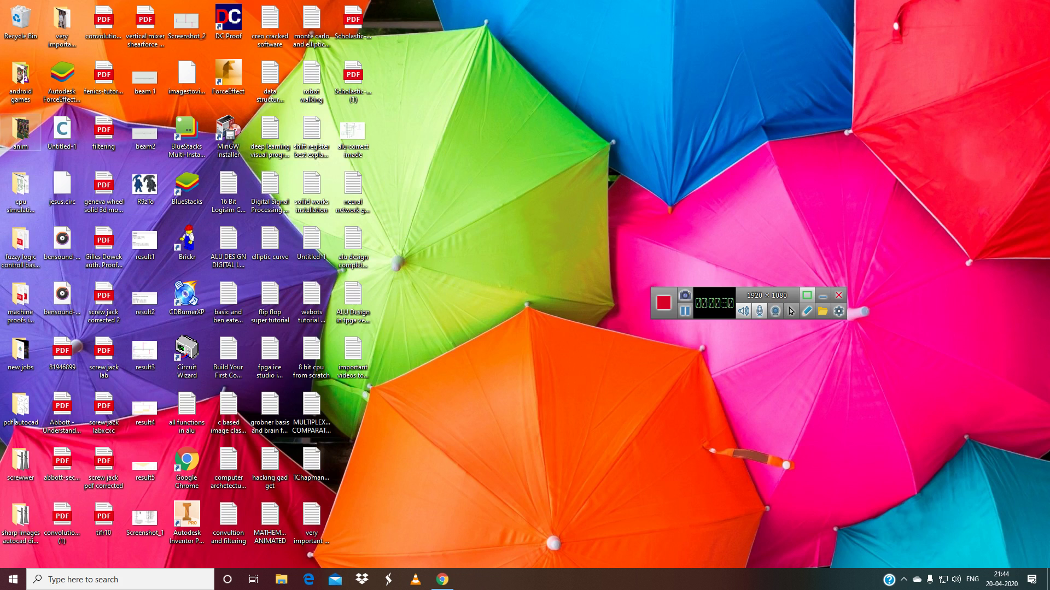
- Open the "16 bit computer" folder inside Pictures in File Explorer
double_click(20, 79)
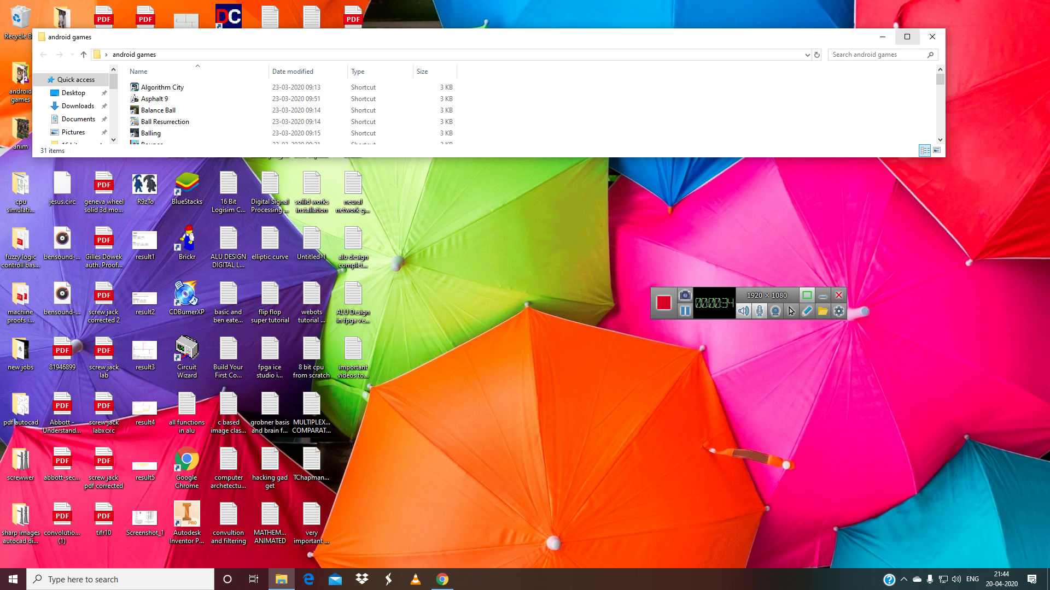
left_click(907, 36)
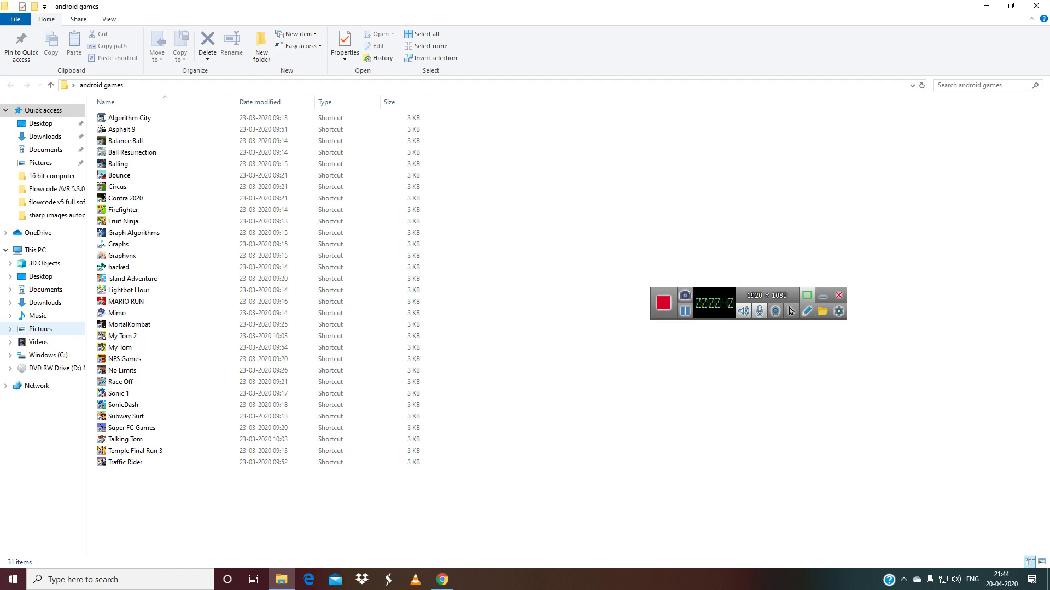
left_click(41, 328)
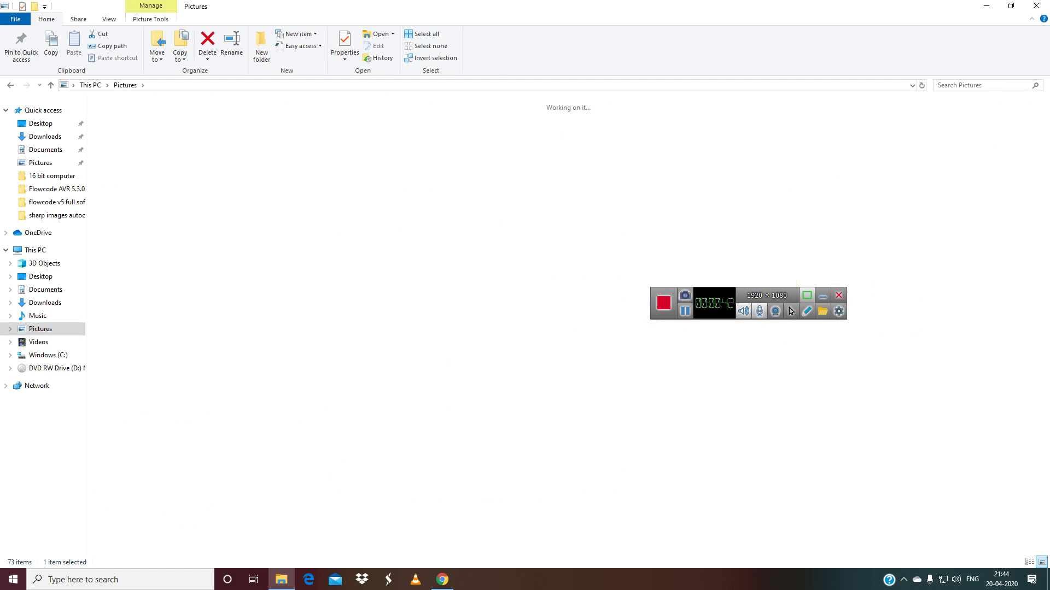
key("Return")
double_click(184, 131)
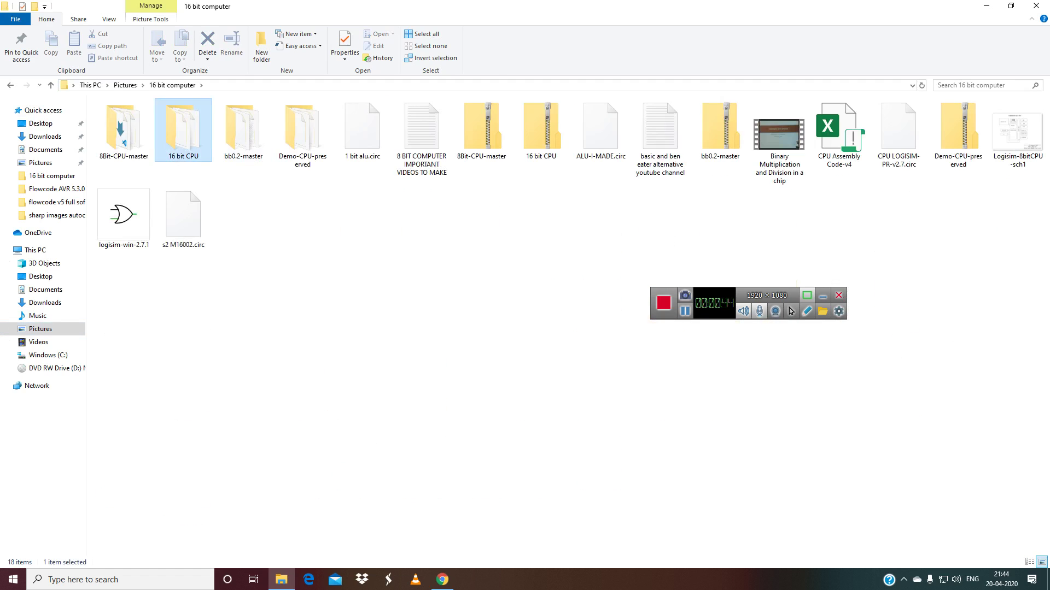
key("BackSpace")
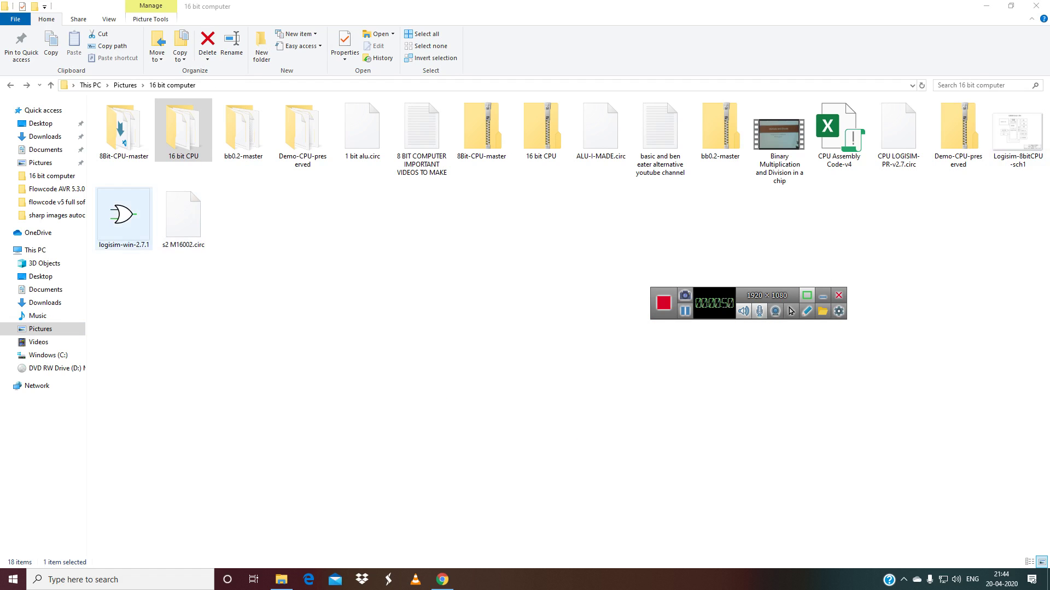
- Launch logisim-win-2.7.1 from the folder and maximize the Logisim window
left_click(124, 218)
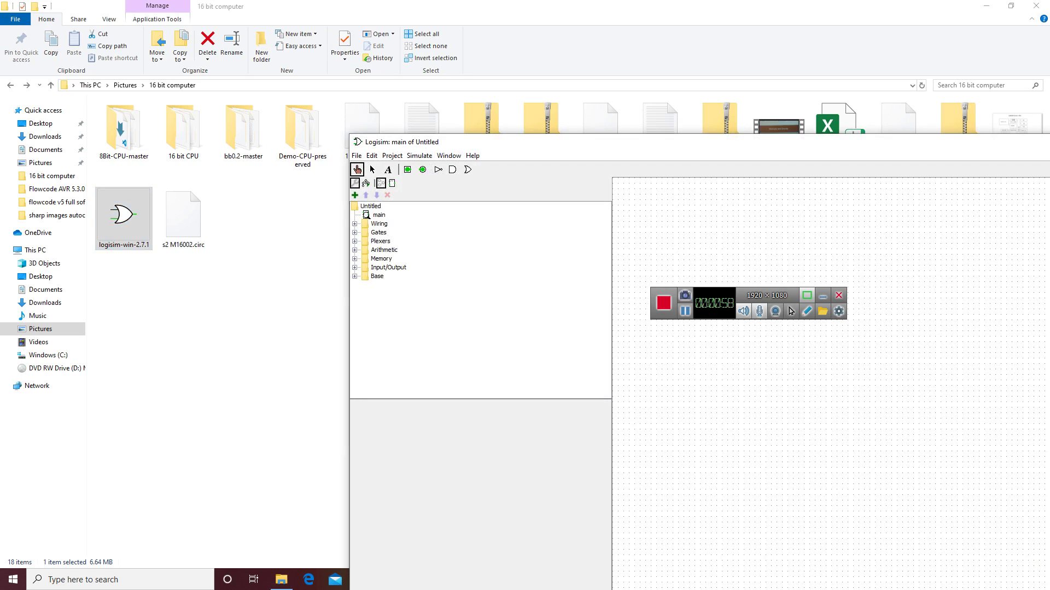
left_click_drag(864, 146, 506, 58)
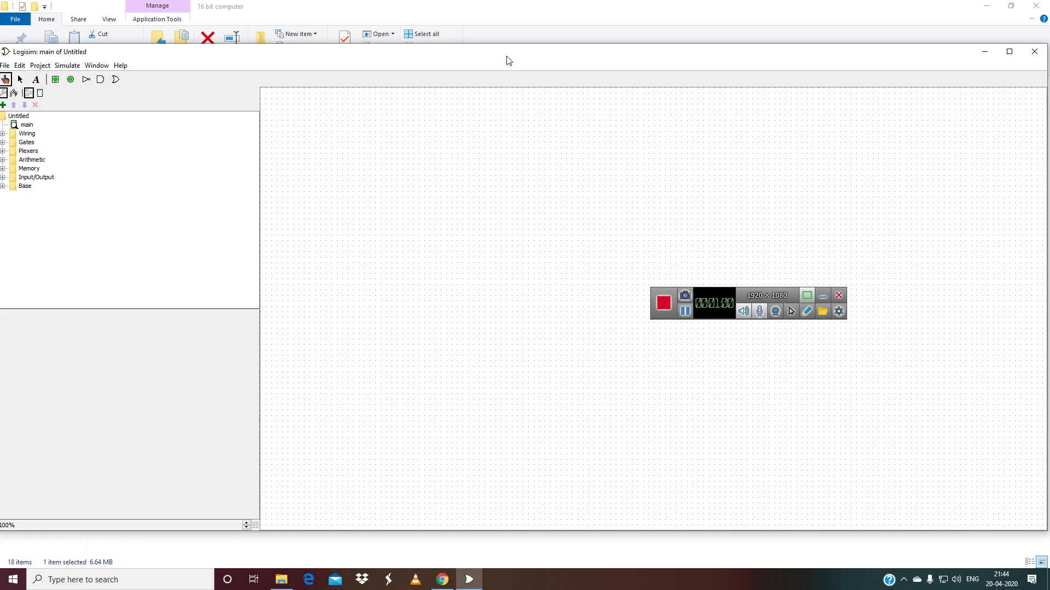
double_click(507, 58)
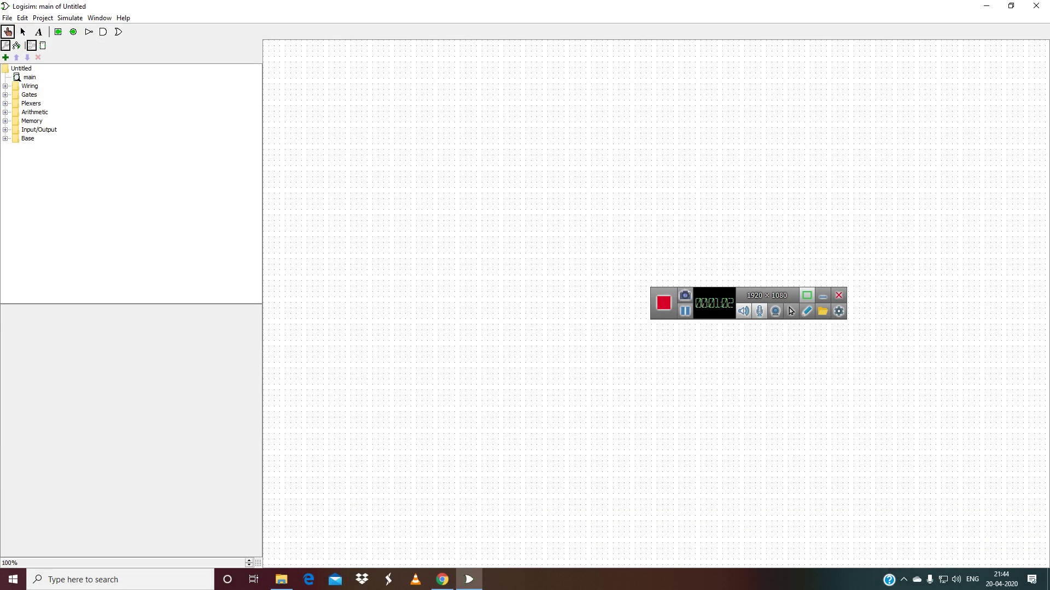
- Place an AND gate on the upper part of the canvas and an OR gate just below it
left_click(5, 95)
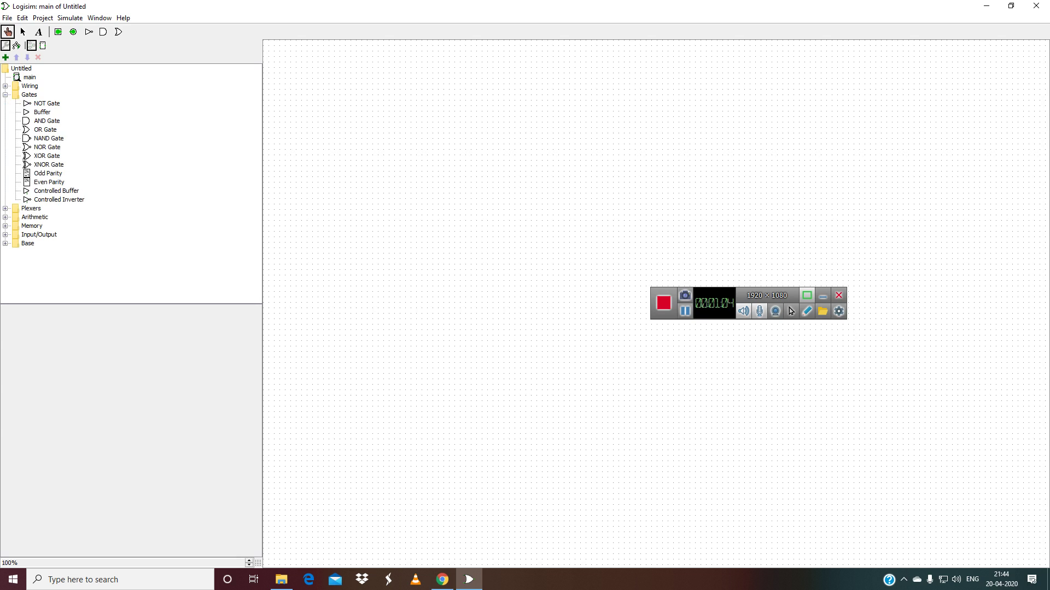
left_click(46, 121)
left_click(493, 127)
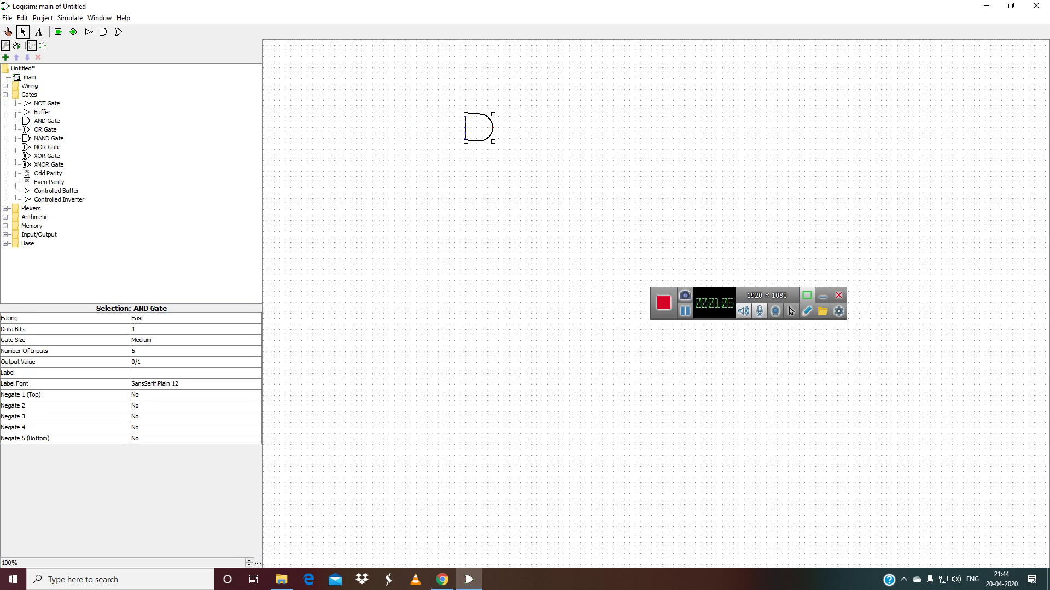
left_click_drag(45, 130, 501, 173)
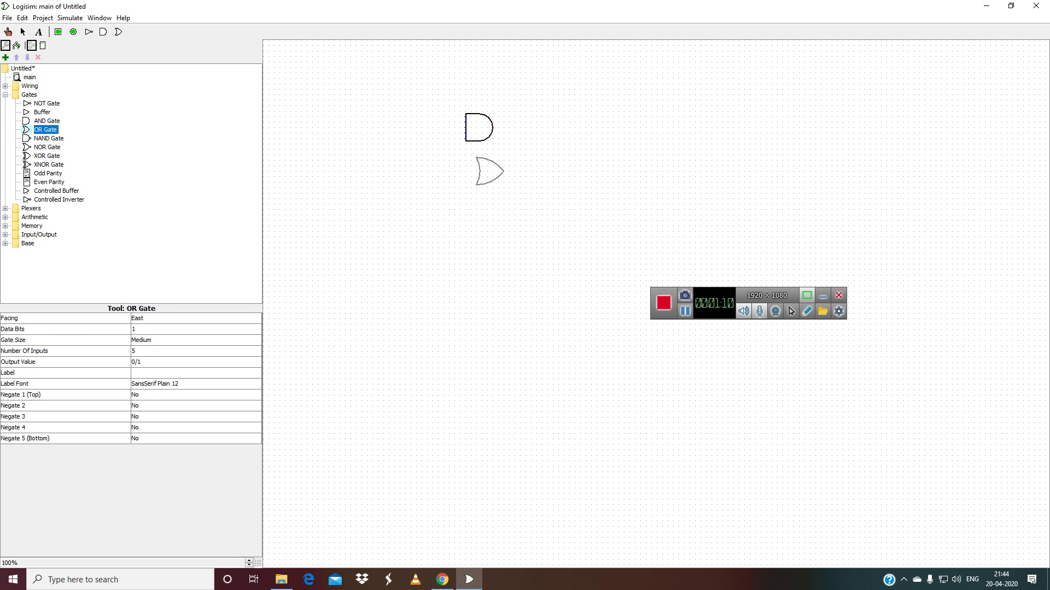
left_click(504, 171)
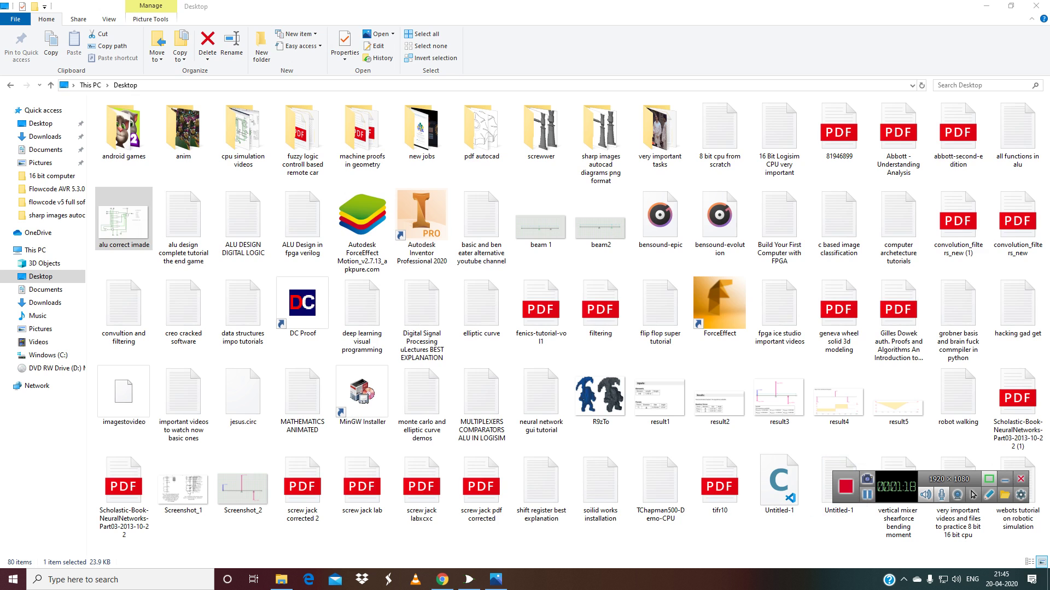
- Return to Logisim and place an XOR gate below the OR gate, with a NOR gate beneath it
left_click(469, 580)
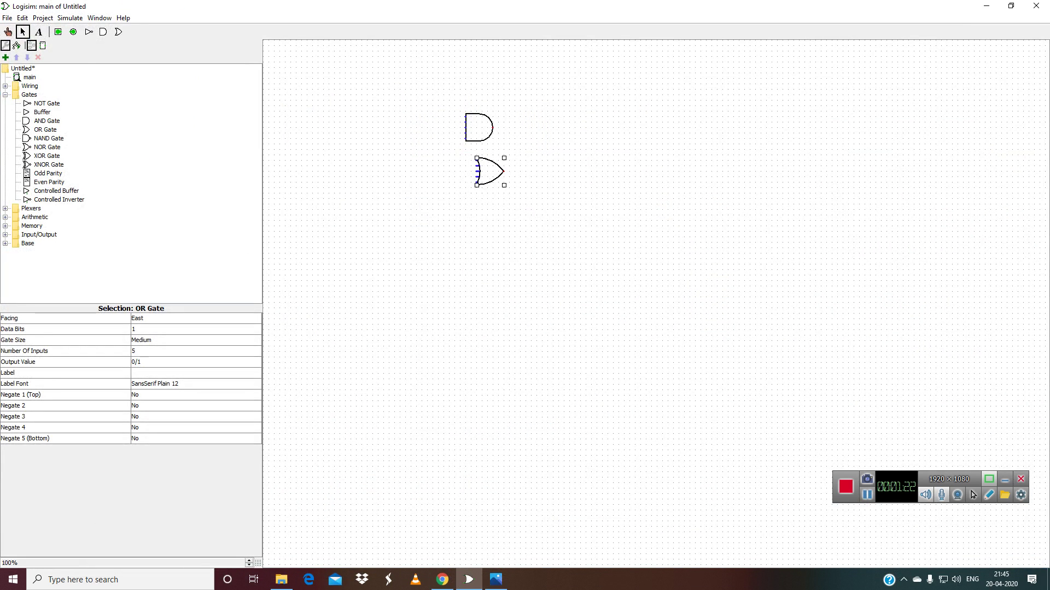
left_click(47, 155)
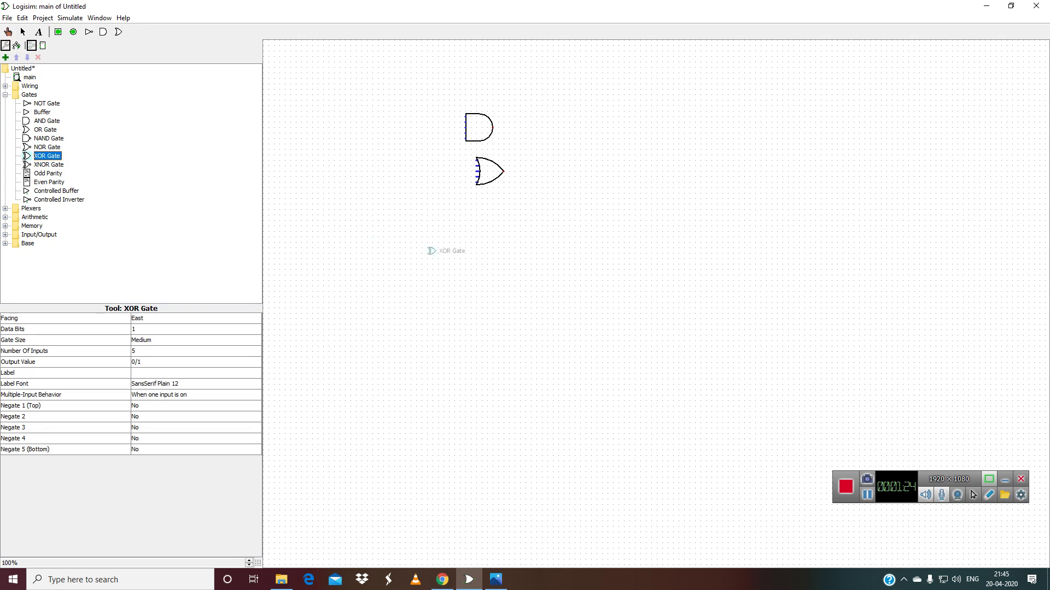
left_click(498, 242)
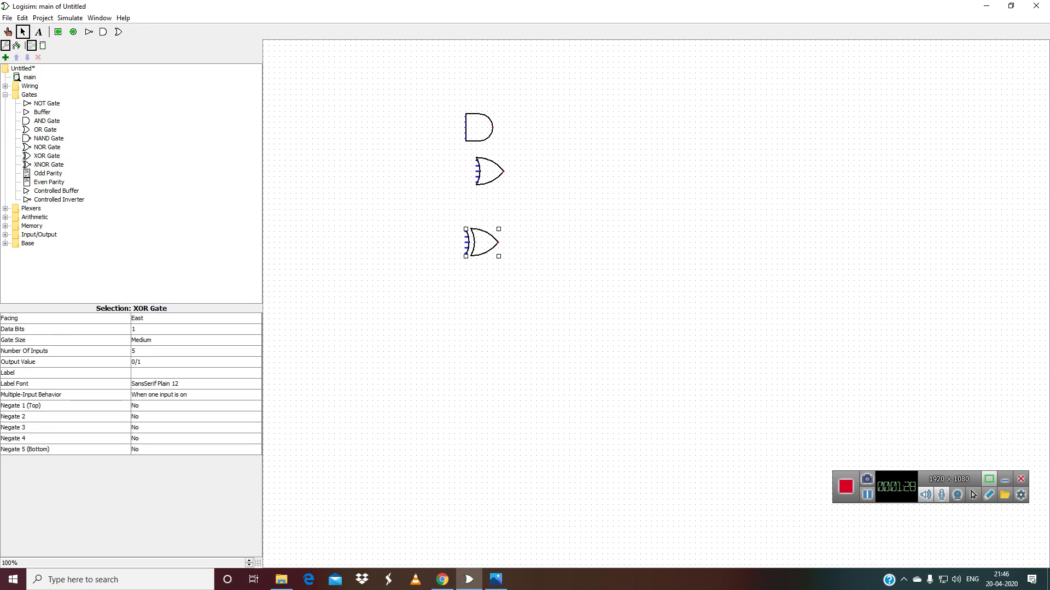
left_click(867, 495)
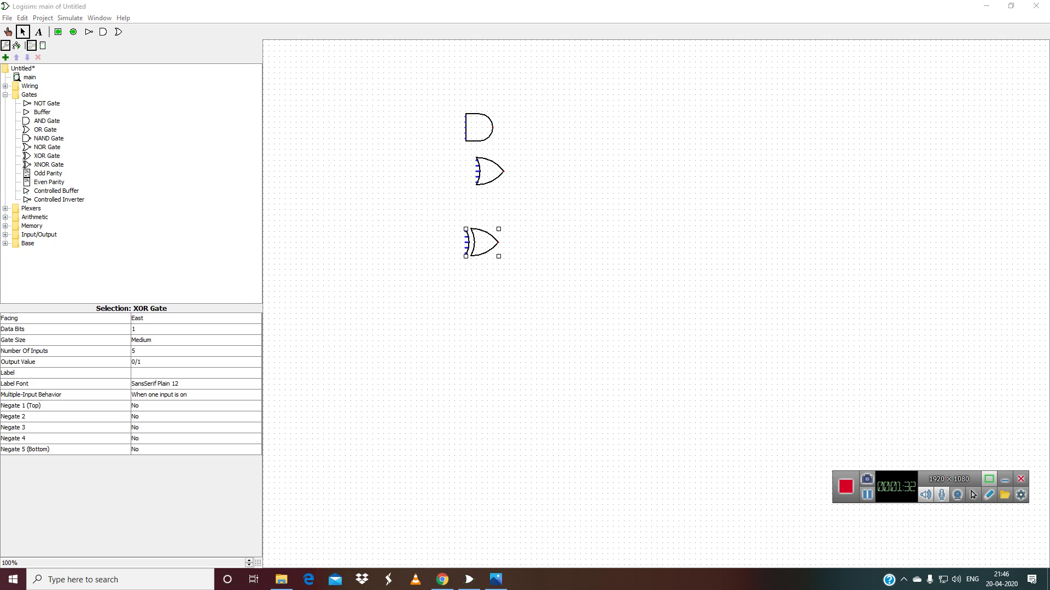
left_click(47, 148)
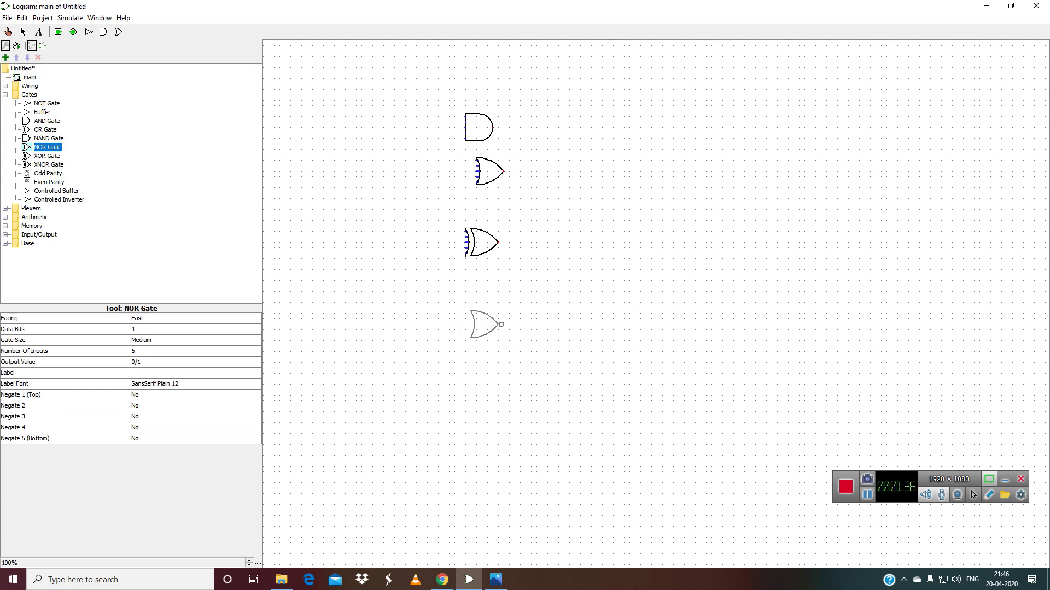
left_click(503, 325)
- Set the number of inputs to 2 for both the AND gate and the OR gate
left_click(480, 128)
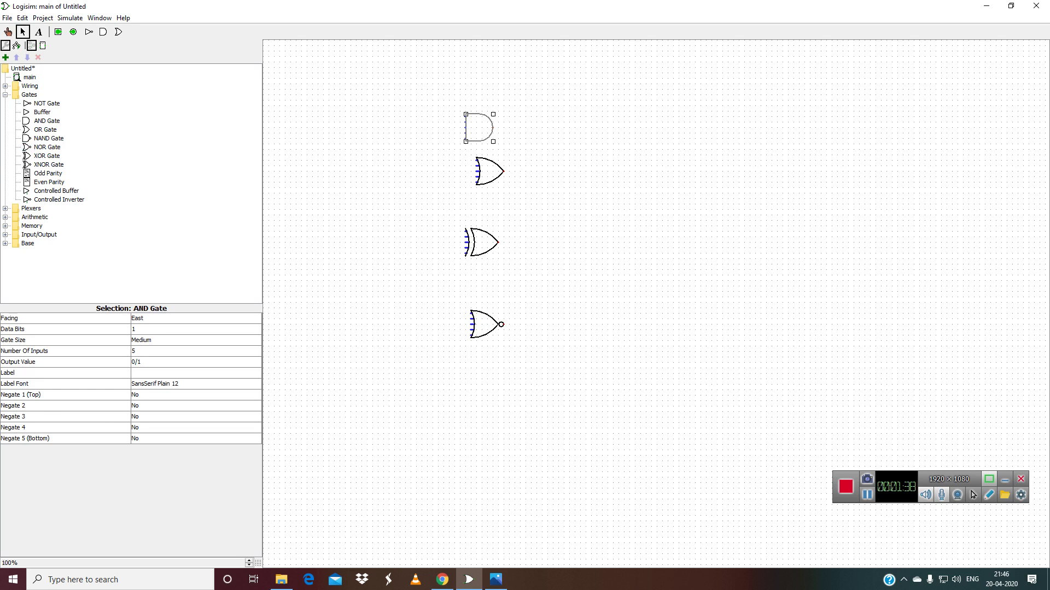
left_click(172, 351)
scroll(172, 378, "up", 1)
left_click(173, 361)
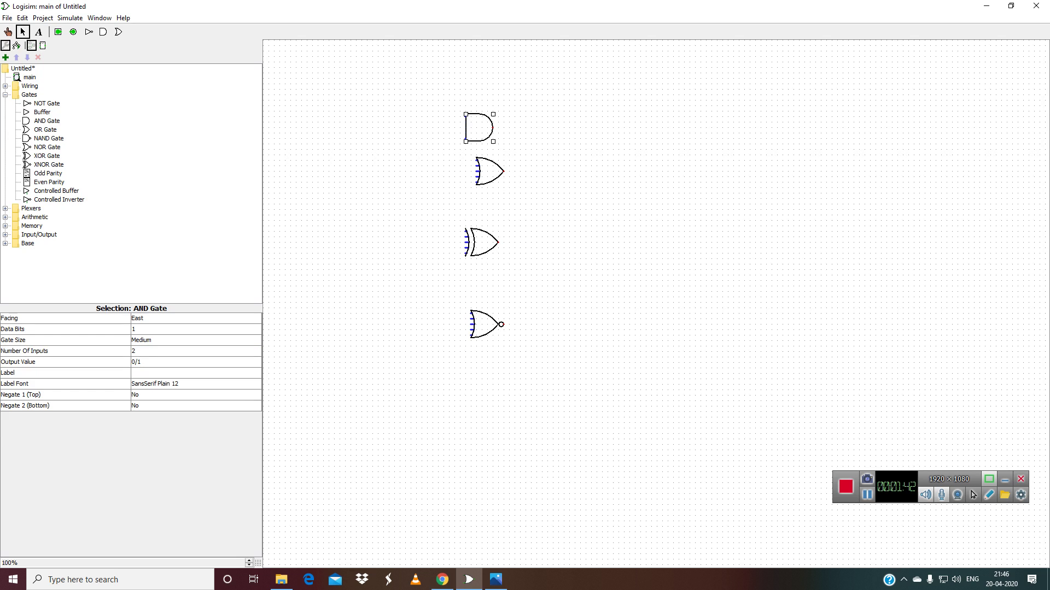
left_click(490, 172)
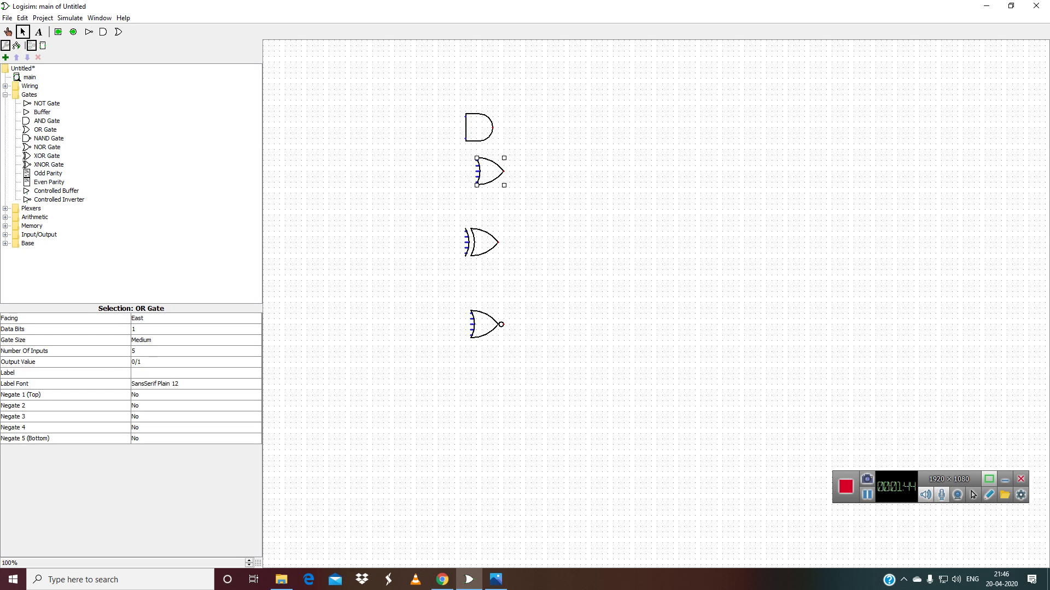
left_click(196, 351)
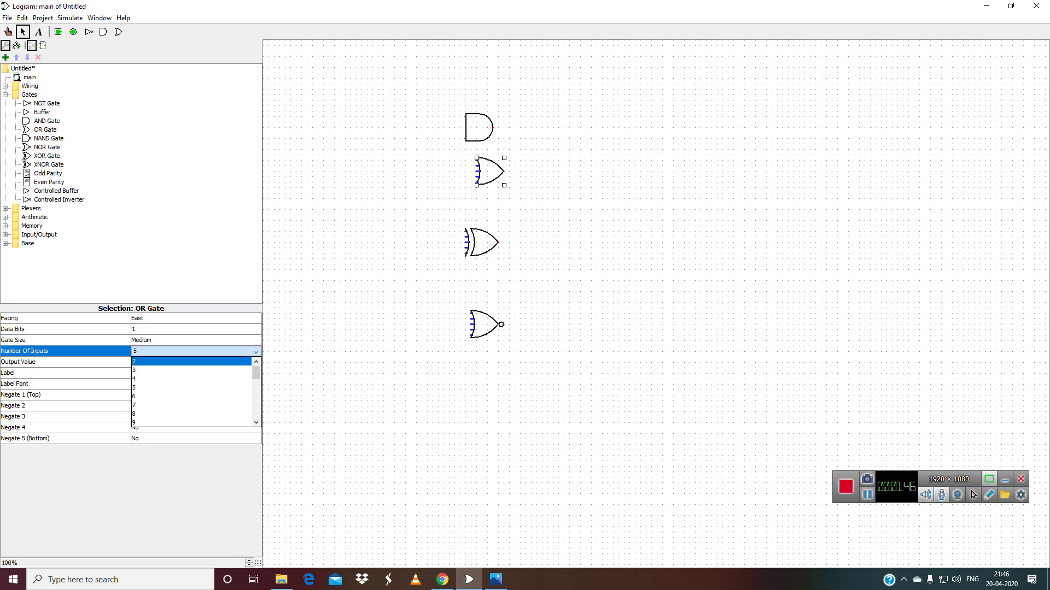
left_click(188, 361)
- Set the number of inputs to 2 for both the XOR gate and the NOR gate
left_click(484, 242)
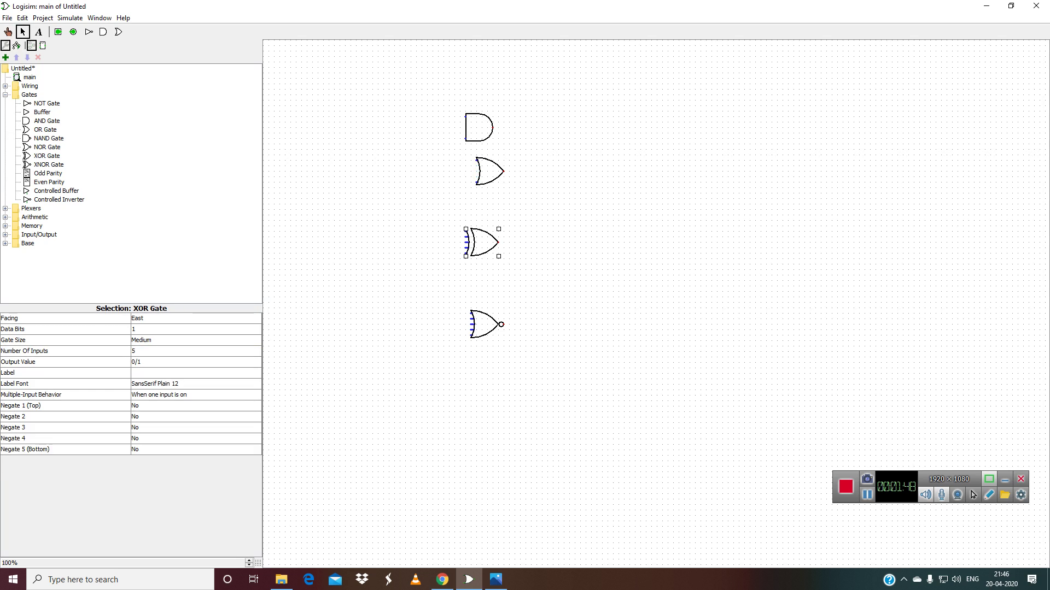
left_click(193, 351)
scroll(192, 371, "up", 1)
left_click(190, 361)
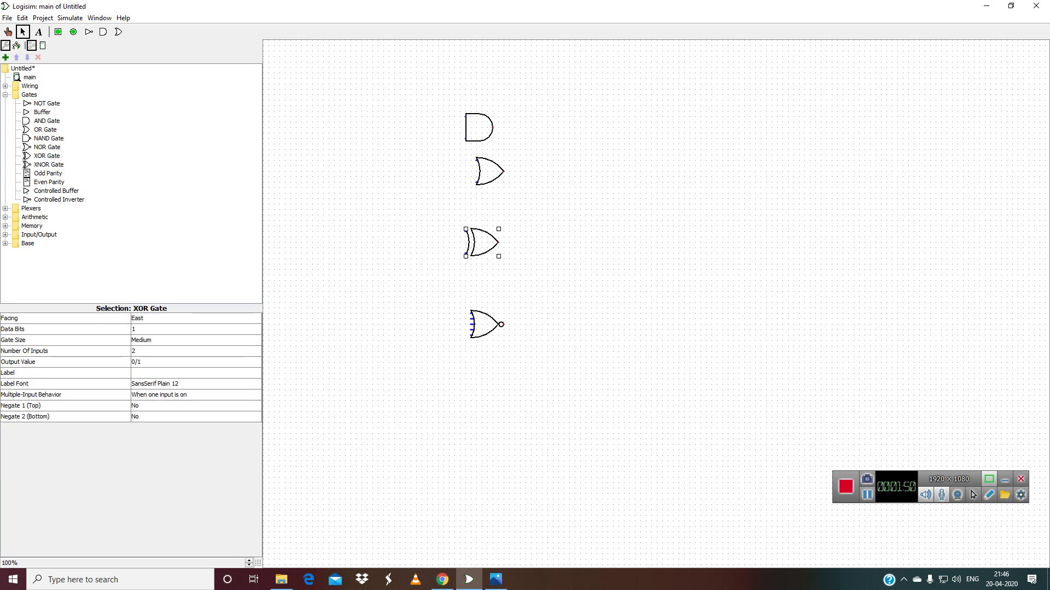
left_click(486, 325)
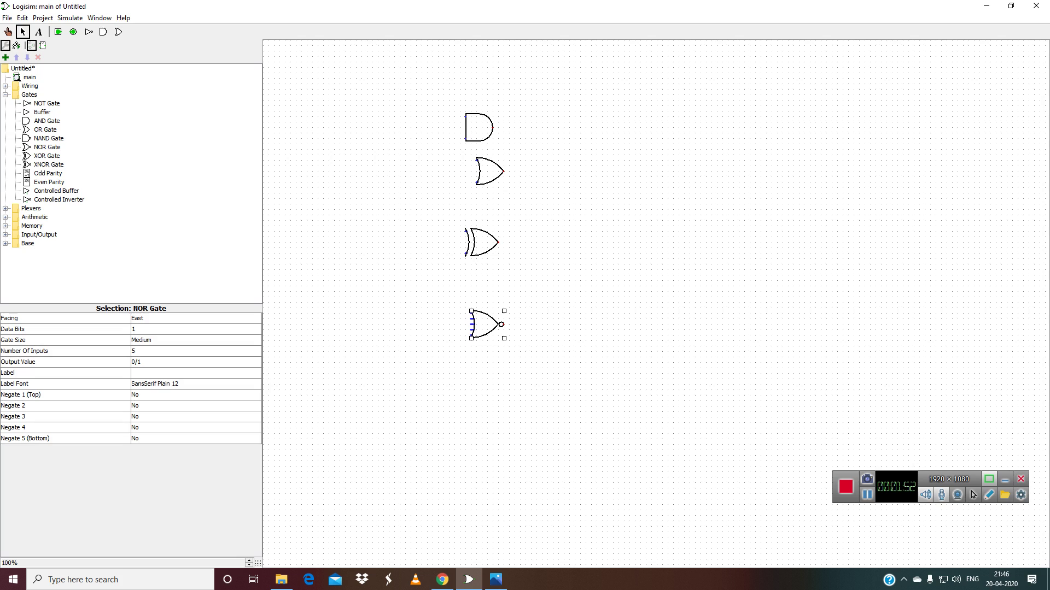
left_click(196, 351)
left_click(164, 362)
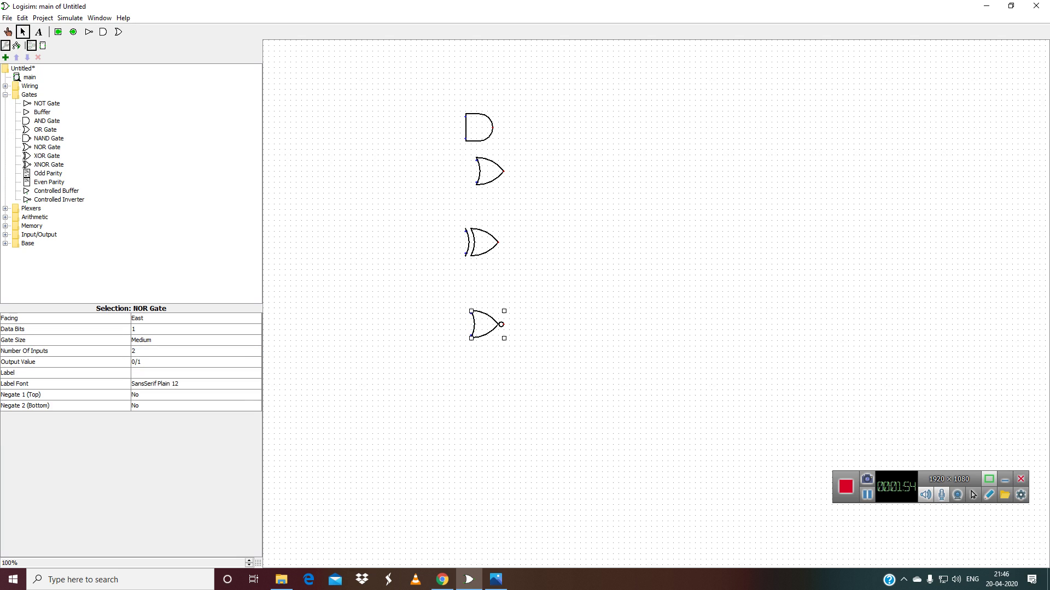
- Move the OR, XOR and NOR gates into an evenly spaced column aligned under the AND gate
left_click_drag(490, 171, 479, 182)
left_click_drag(481, 242, 481, 231)
left_click_drag(485, 324, 480, 280)
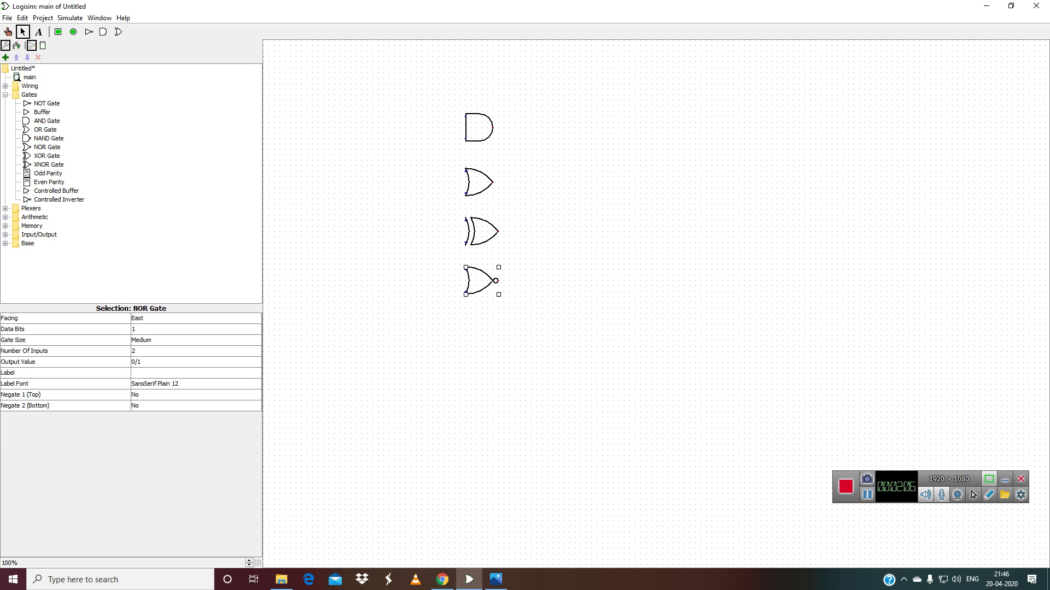
left_click(973, 495)
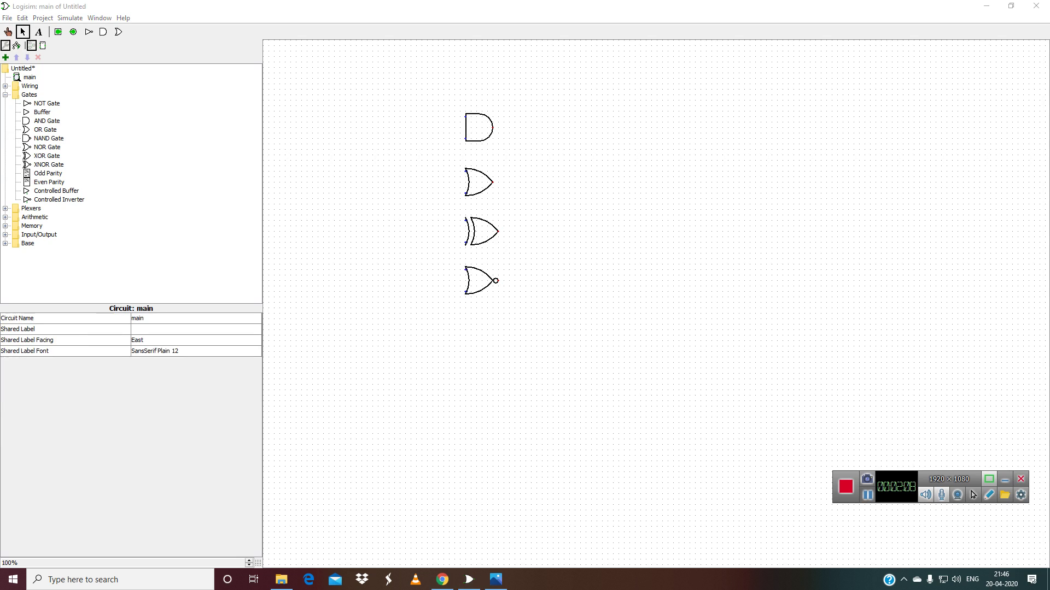
- Place a copy of the two-input XOR gate below and to the left of the gate column, and an Adder beside it
left_click(482, 232)
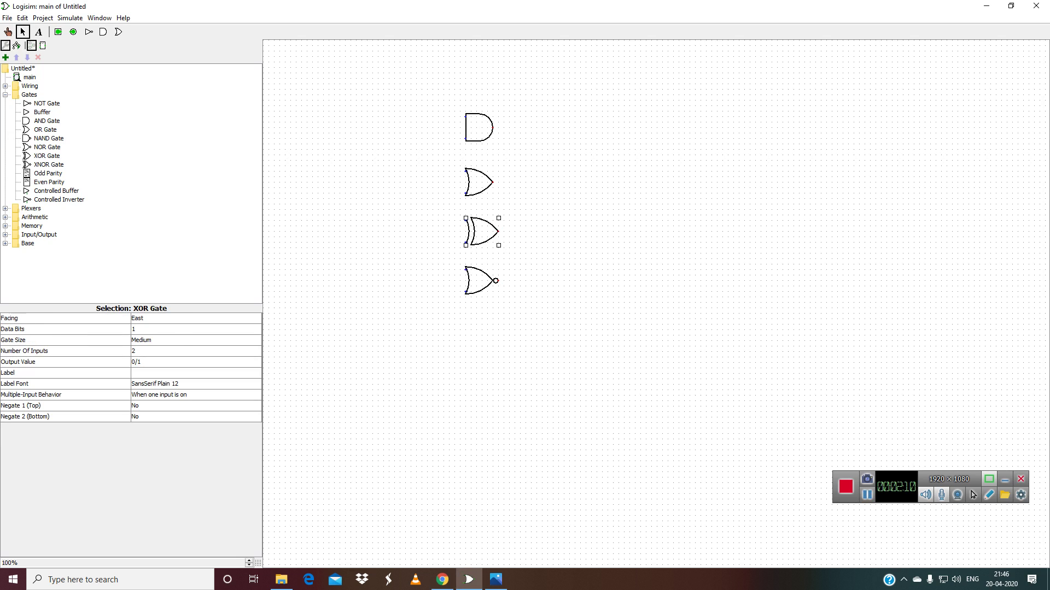
left_click_drag(481, 231, 399, 352)
left_click(5, 217)
left_click(42, 226)
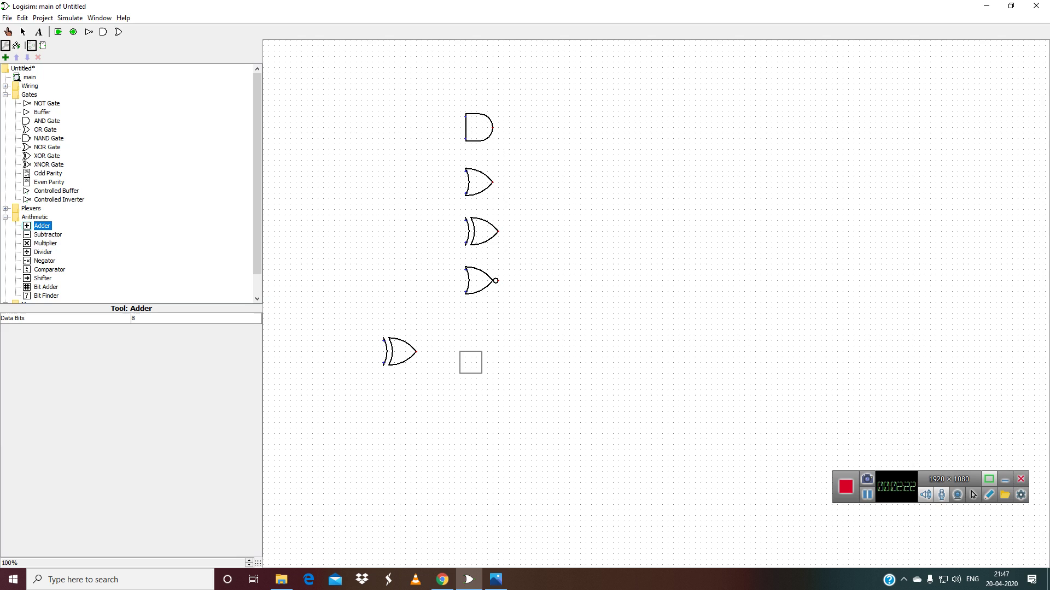
left_click(482, 362)
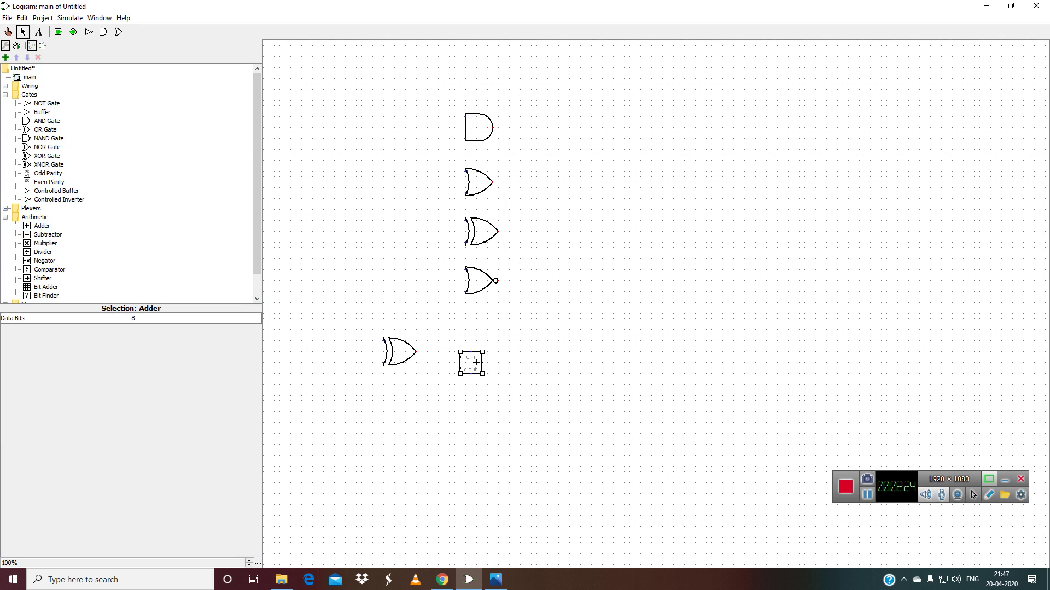
- Place a Multiplexer to the right of the gate column and set its select bits to 3
left_click(5, 209)
left_click(48, 217)
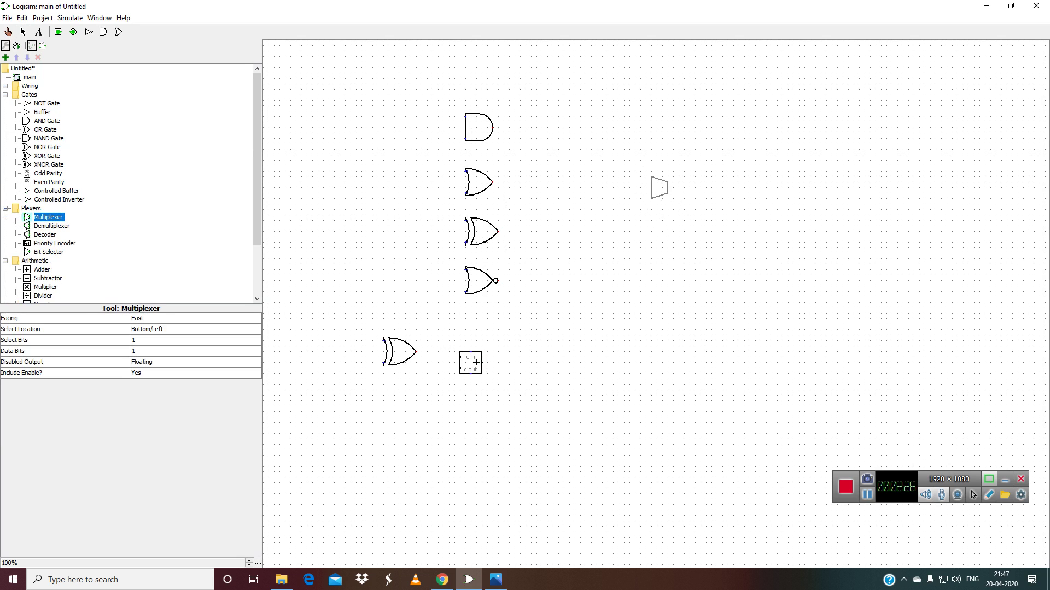
left_click(664, 177)
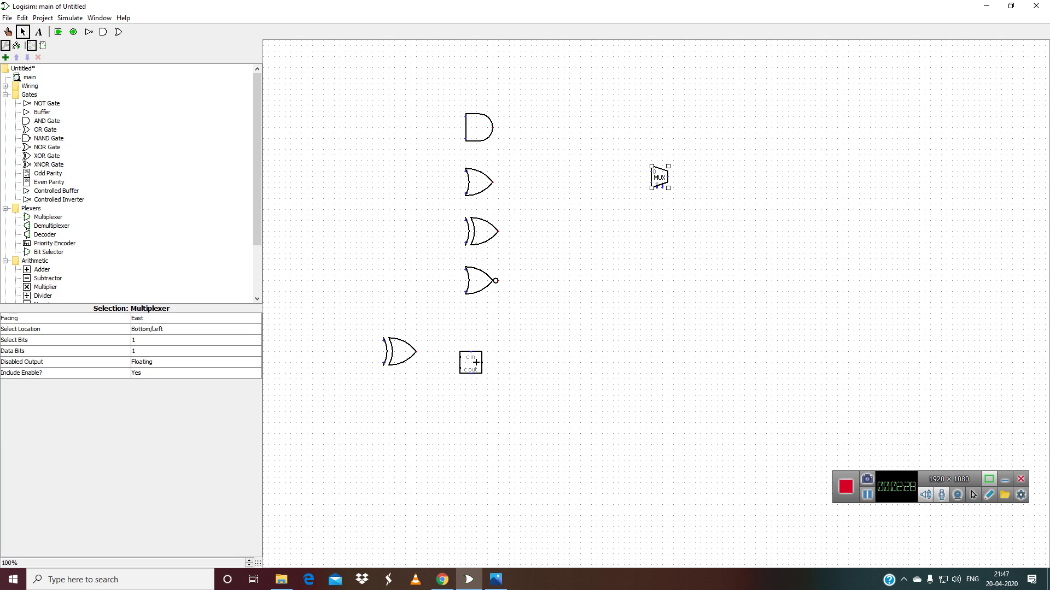
left_click(196, 340)
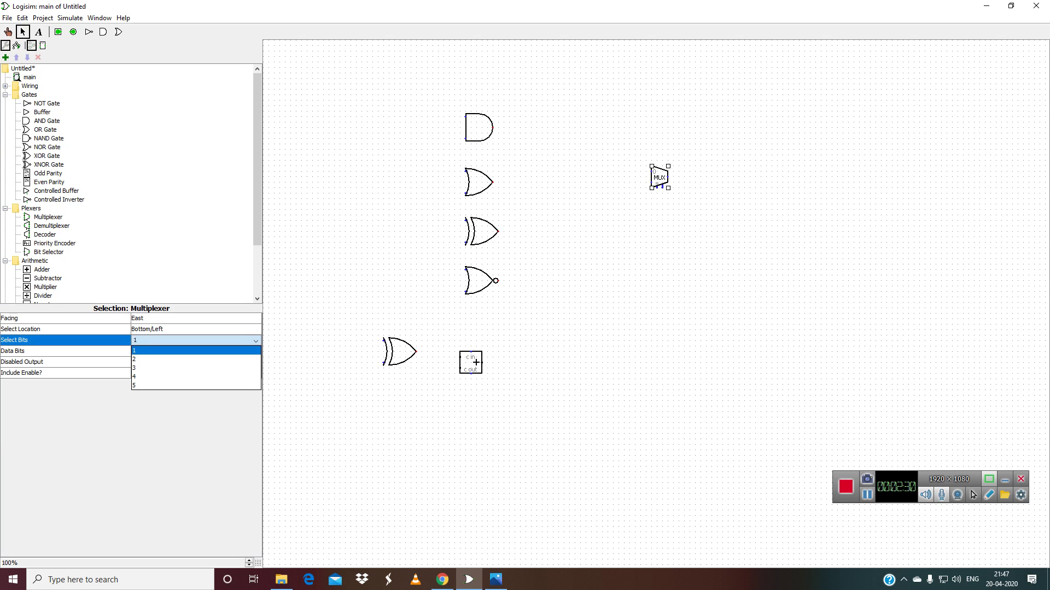
left_click(164, 368)
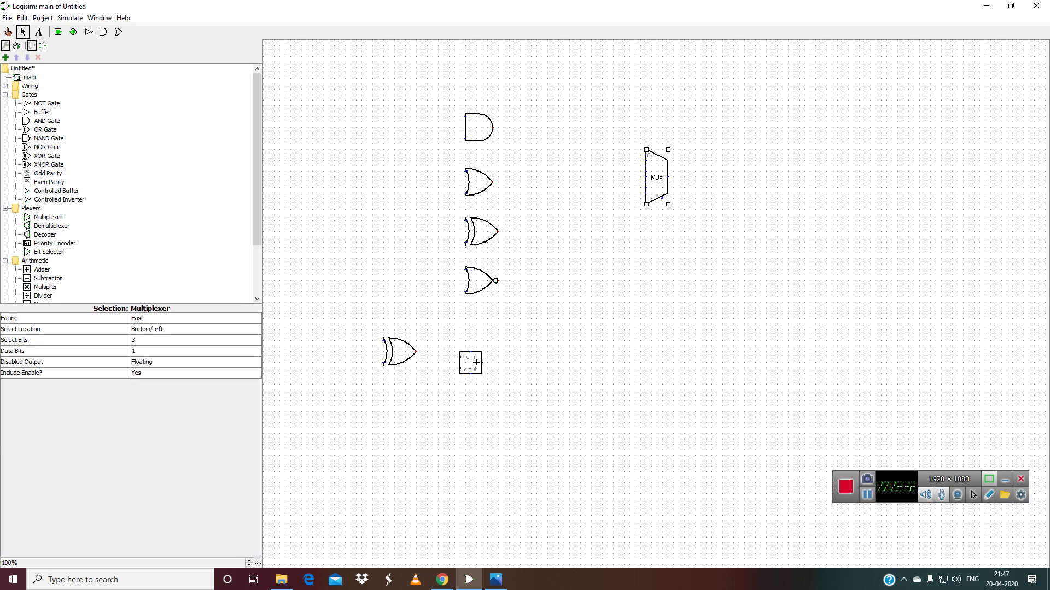
- Try 3 data bits on the multiplexer and set them back to 1
left_click(196, 351)
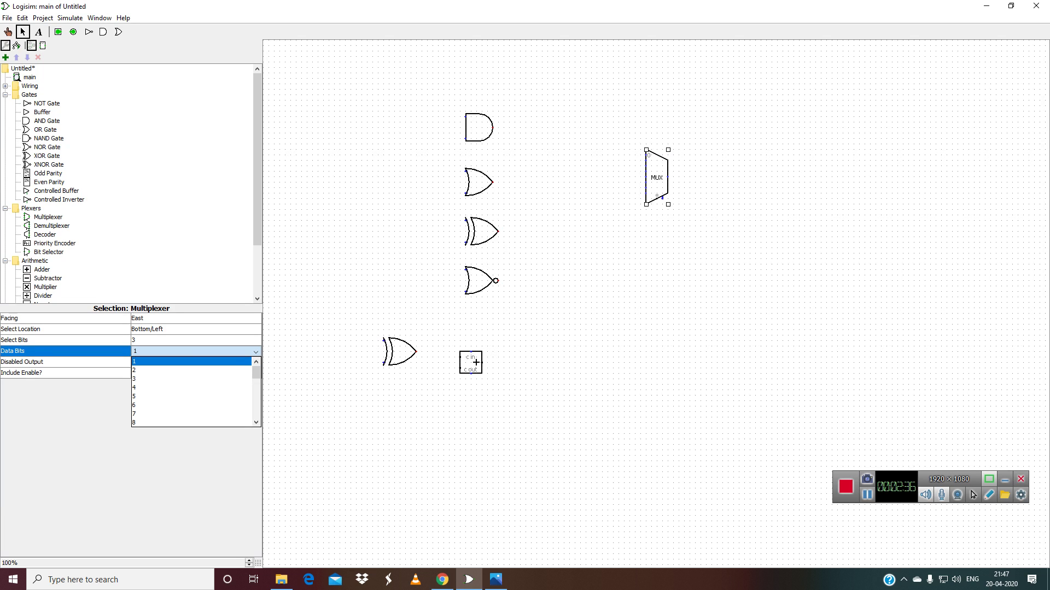
left_click(196, 351)
left_click(195, 340)
left_click(196, 340)
left_click(196, 351)
key("Down")
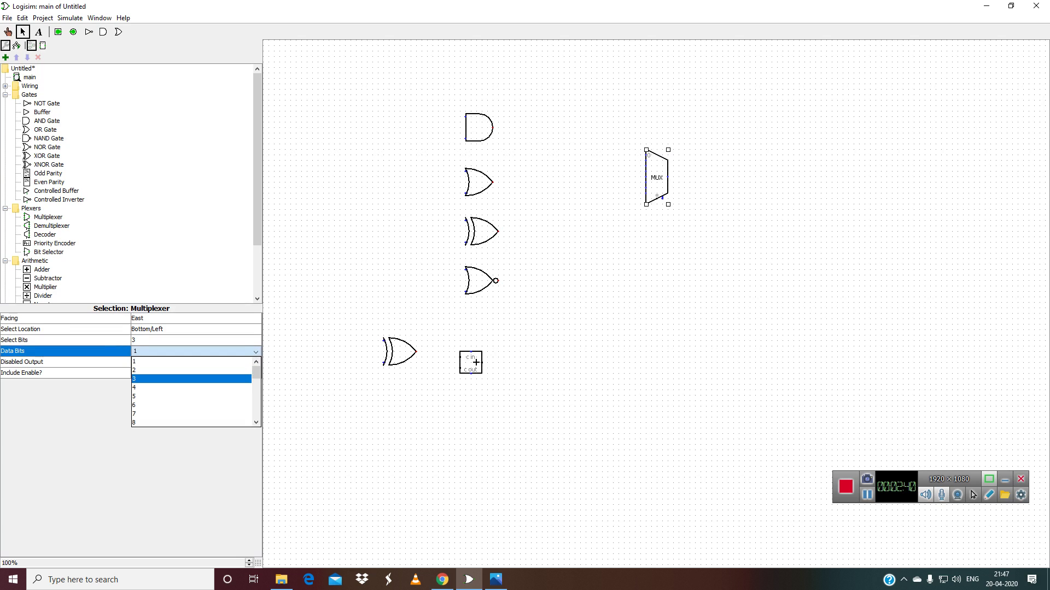
key("Return")
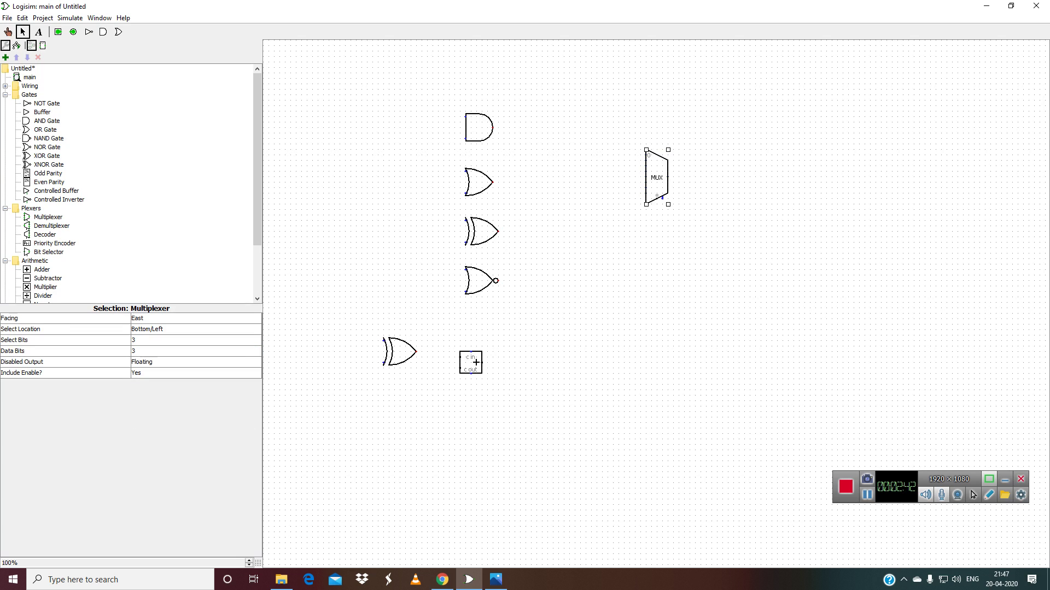
key("alt+Down")
key("Up")
key("Up")
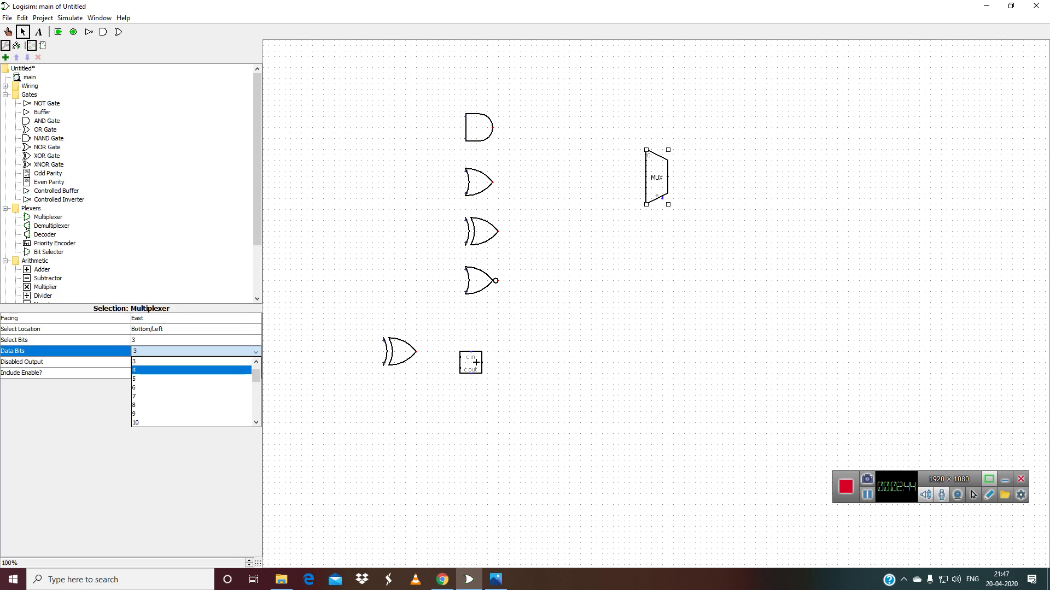
key("Return")
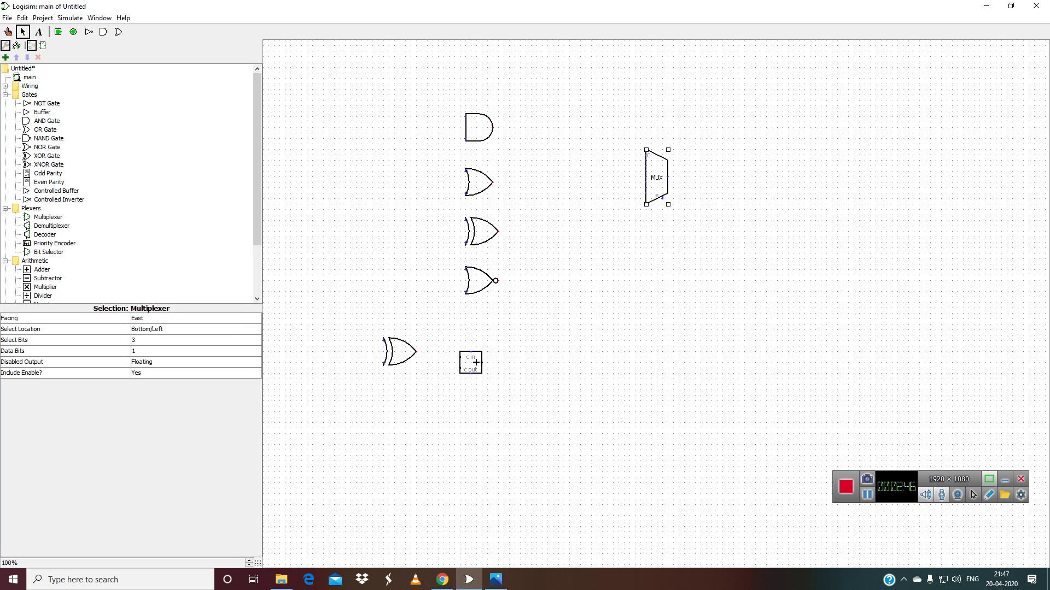
- Set the multiplexer's select location to Top/Right
key("Up")
key("Up")
key("alt+Down")
key("Down")
key("Return")
key("Down")
key("alt+Down")
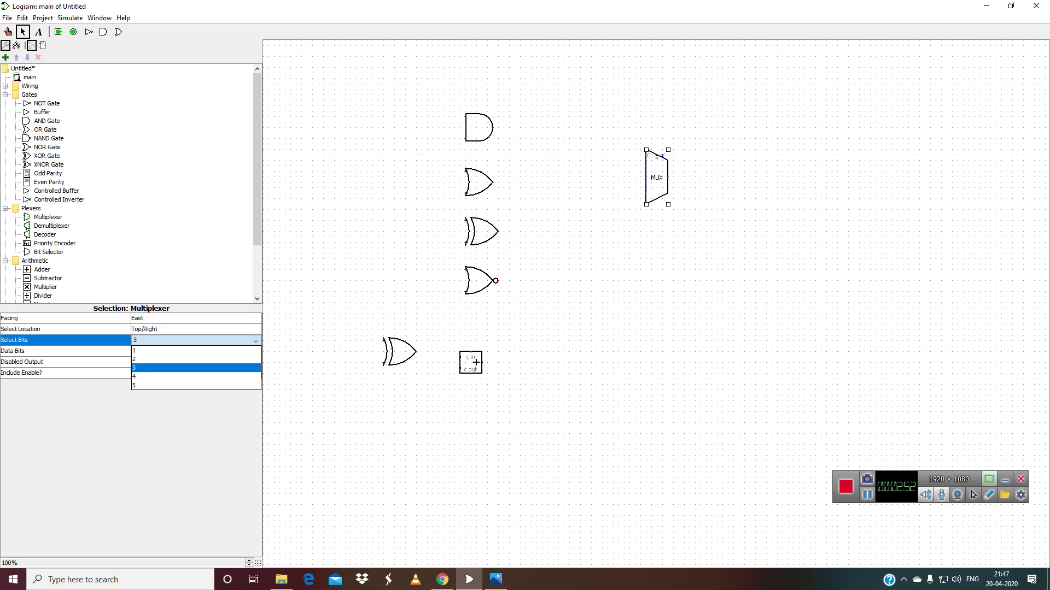
key("Return")
key("Down")
key("alt+Down")
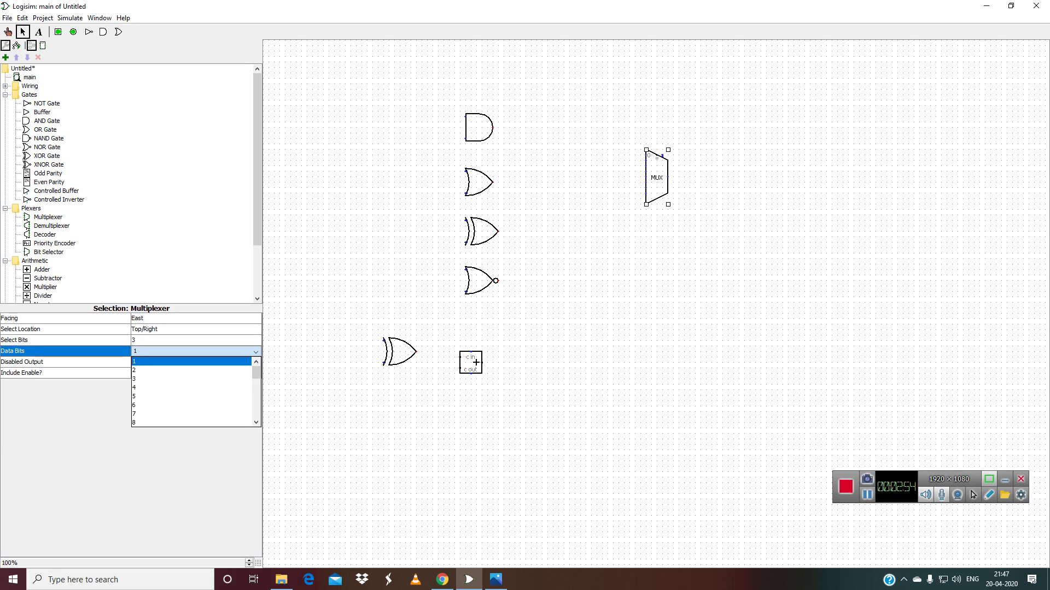
key("Return")
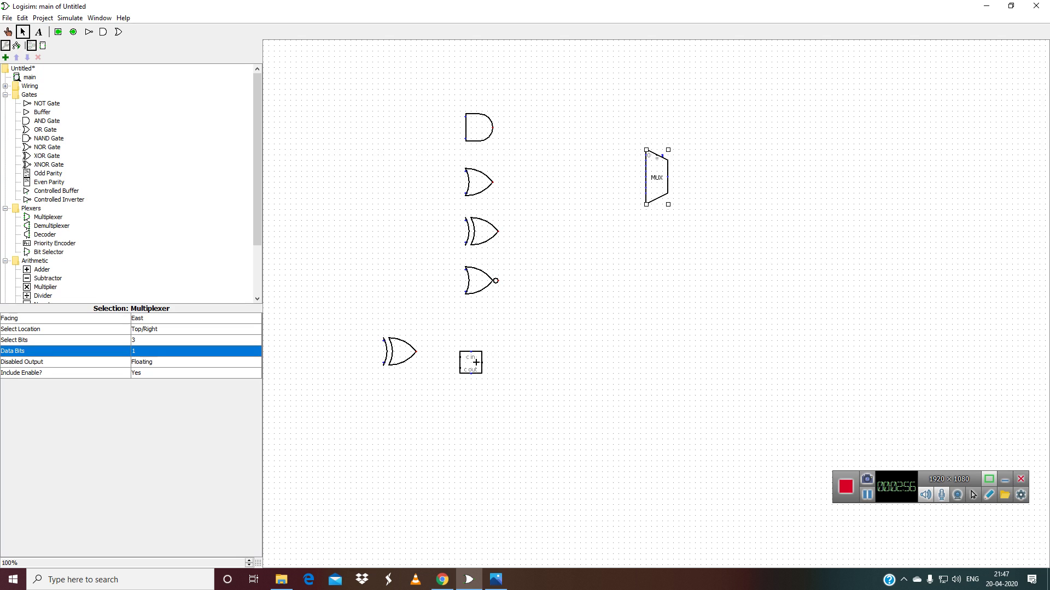
left_click(868, 494)
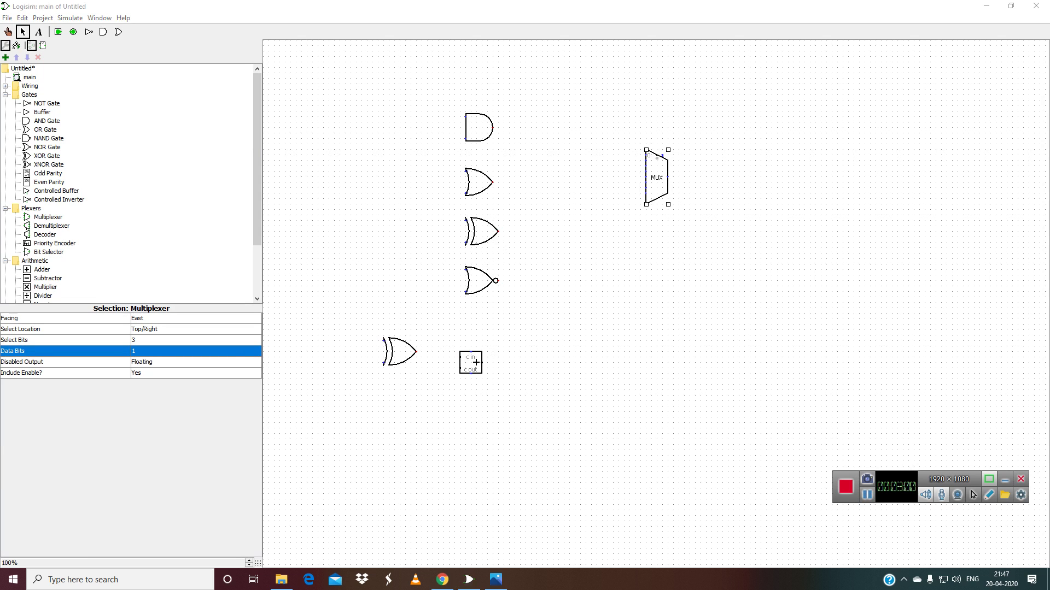
- Place two input pins side by side above the AND gate and two stacked input pins to the left of the gate column
left_click(58, 32)
left_click(411, 84)
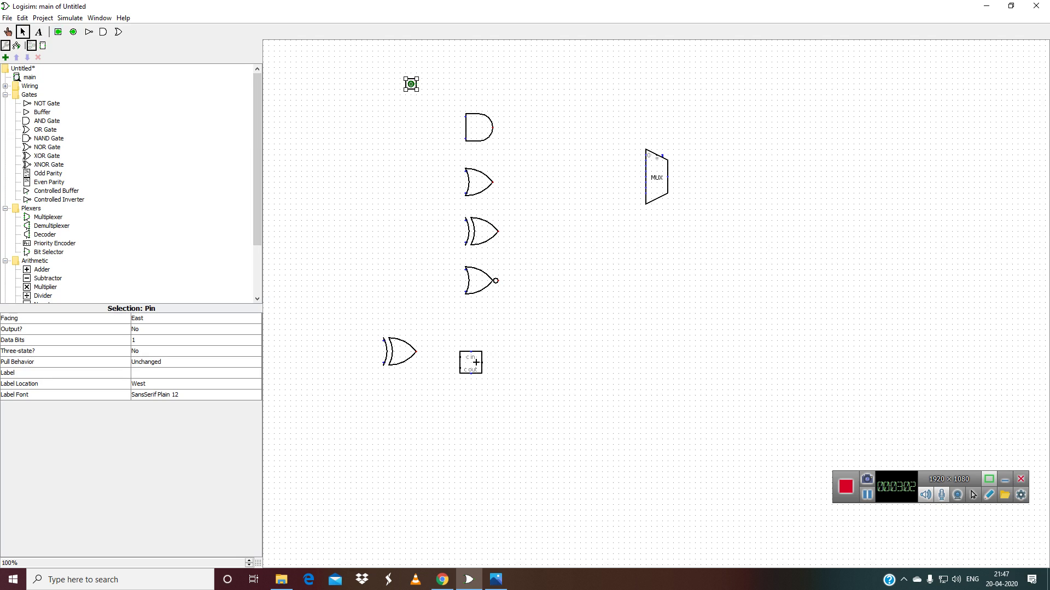
left_click(58, 31)
left_click(455, 84)
left_click(58, 32)
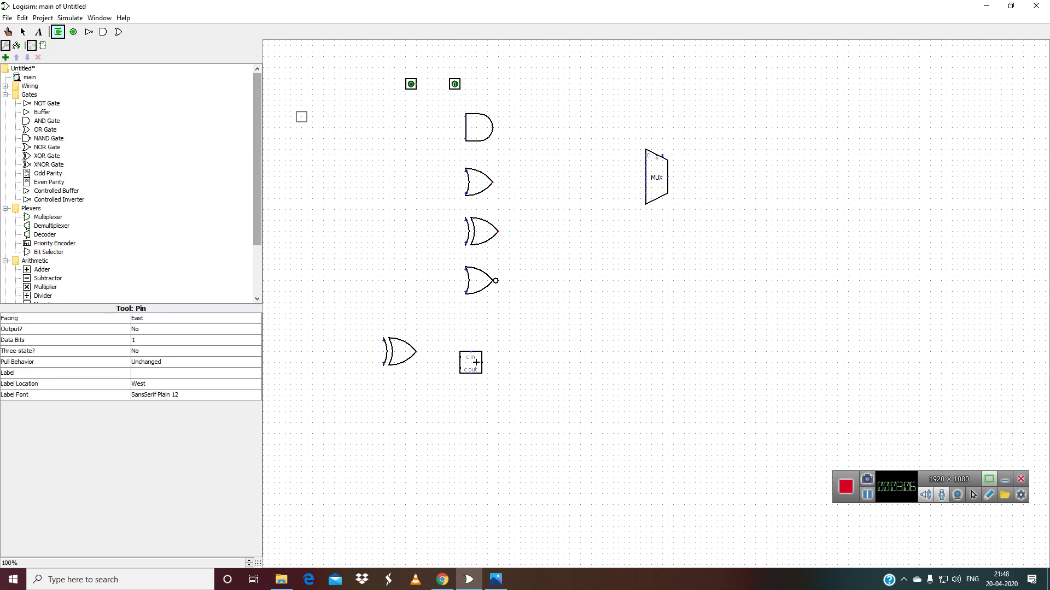
left_click(312, 117)
left_click(58, 32)
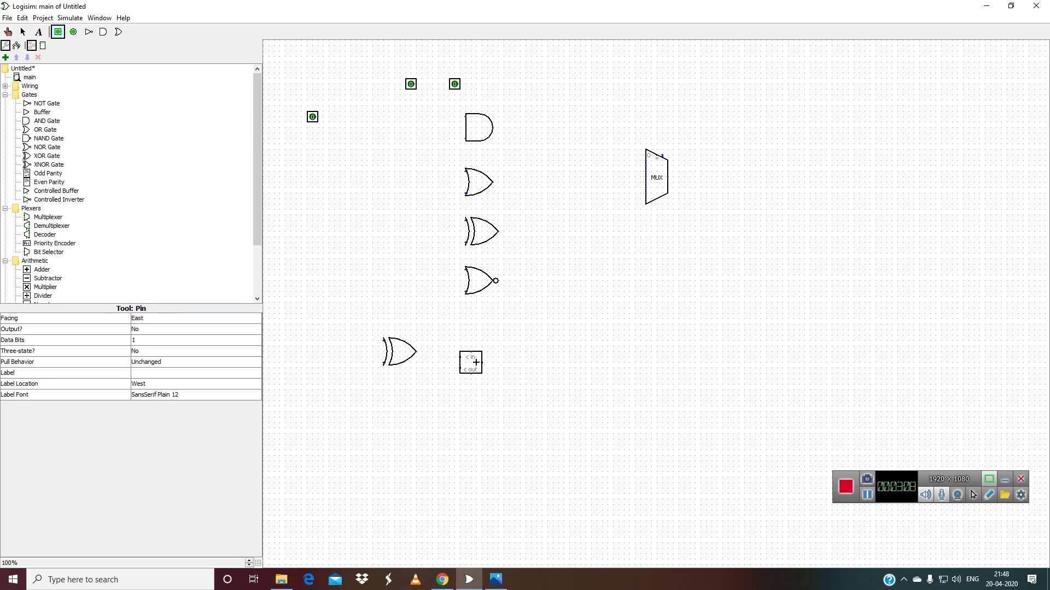
left_click(312, 154)
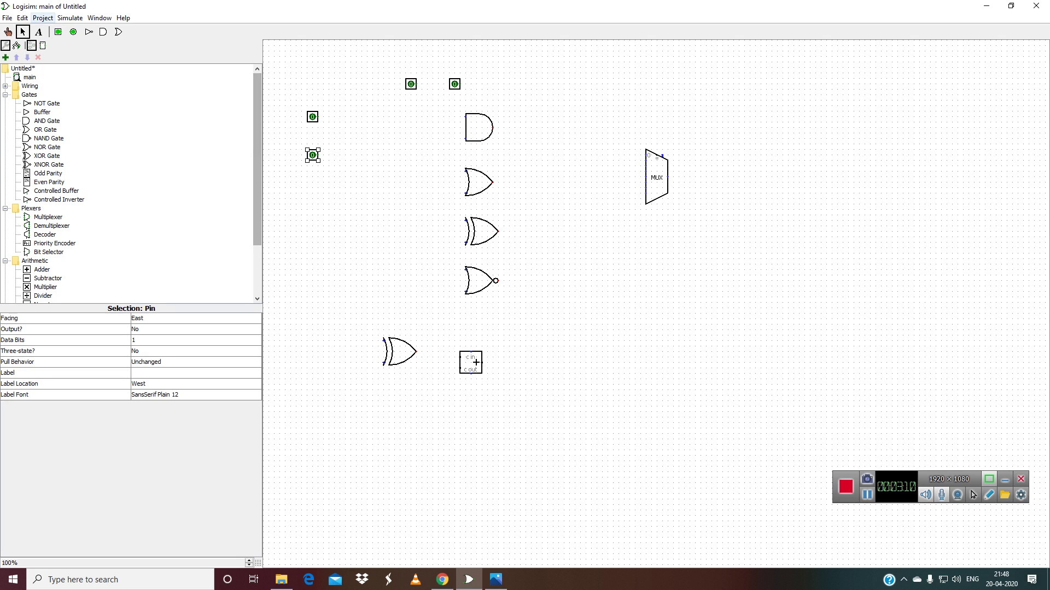
- Place one input pin below and to the right of the adder and another above the multiplexer
left_click(58, 32)
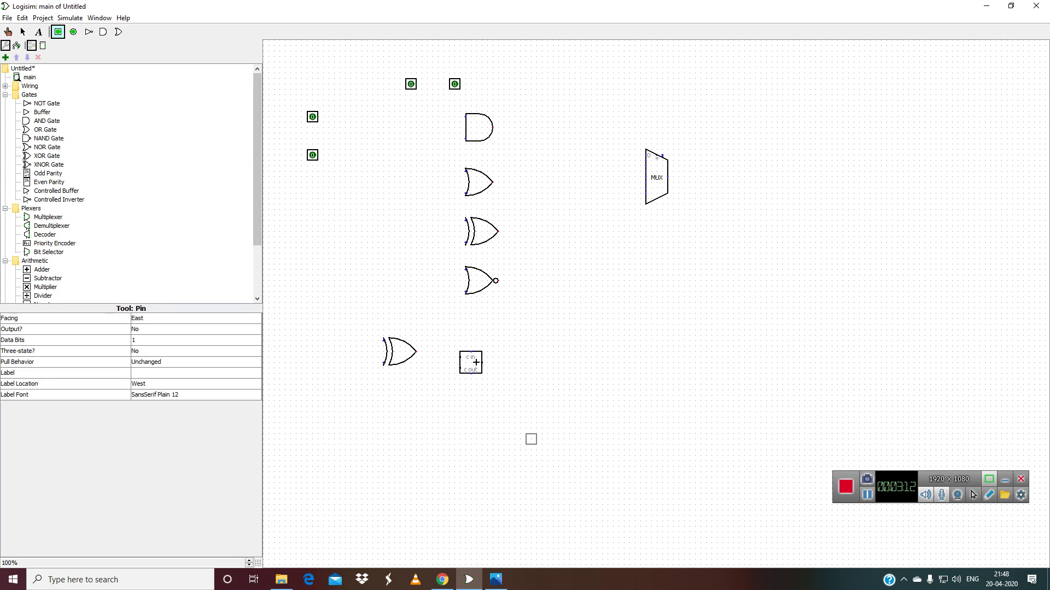
left_click(542, 439)
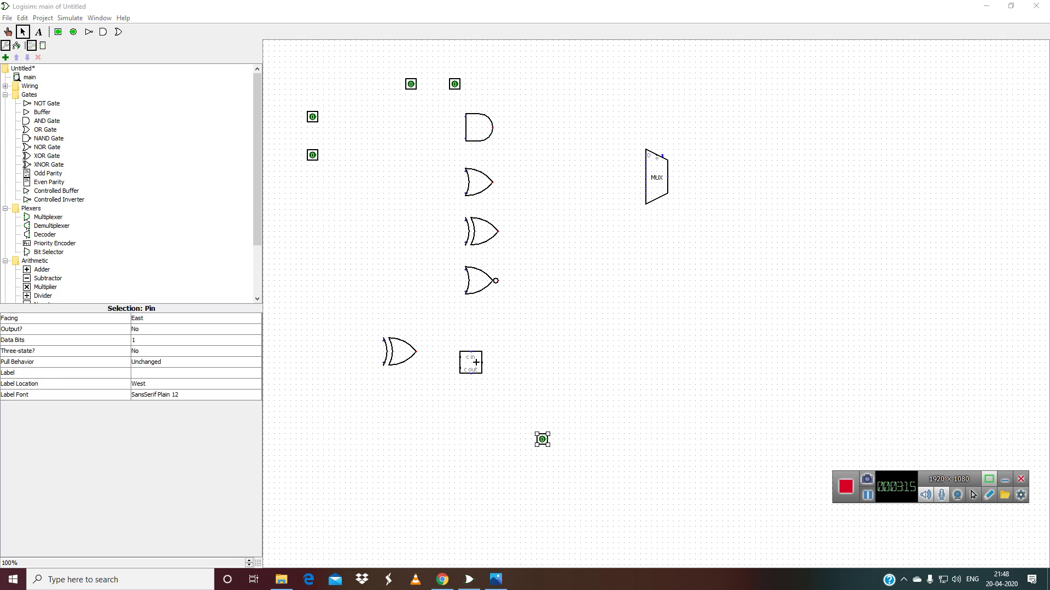
left_click(58, 31)
left_click(657, 106)
- Place an output pin to the right of the multiplexer and one each below the lower XOR gate and the adder
left_click(73, 31)
left_click(739, 177)
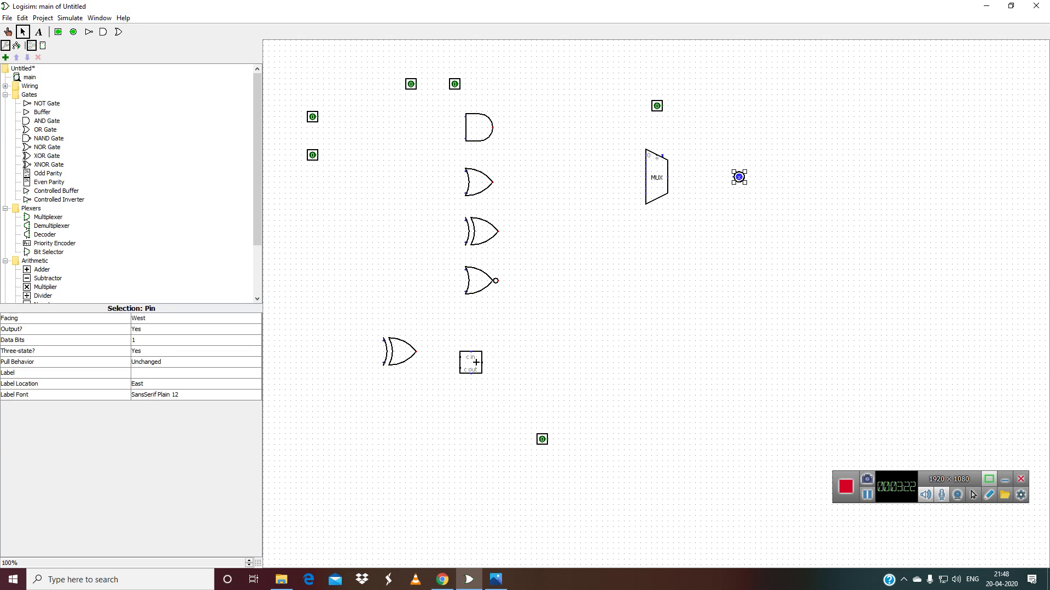
left_click(73, 31)
left_click(396, 456)
key("ctrl+5")
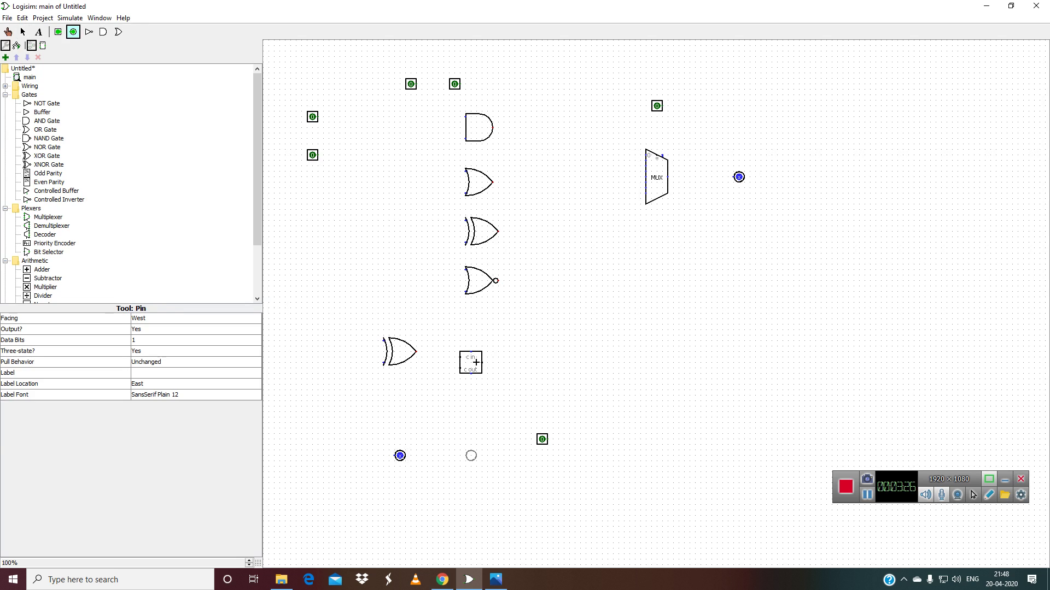
left_click(459, 450)
- Set the facing to South for the two input pins above the AND gate and the one above the multiplexer
left_click(410, 83)
left_click(164, 318)
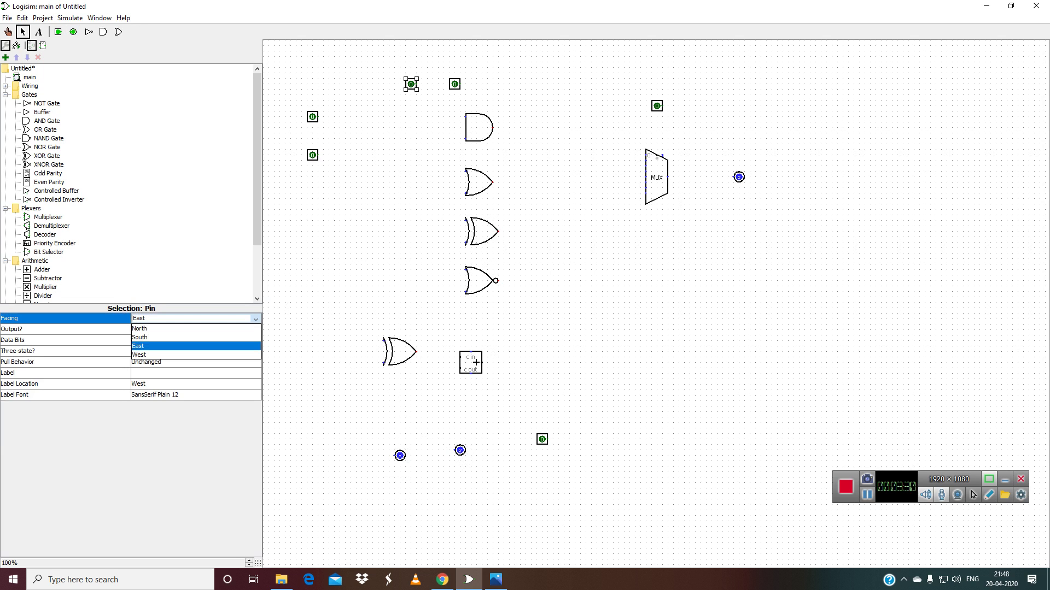
left_click(158, 336)
left_click(455, 84)
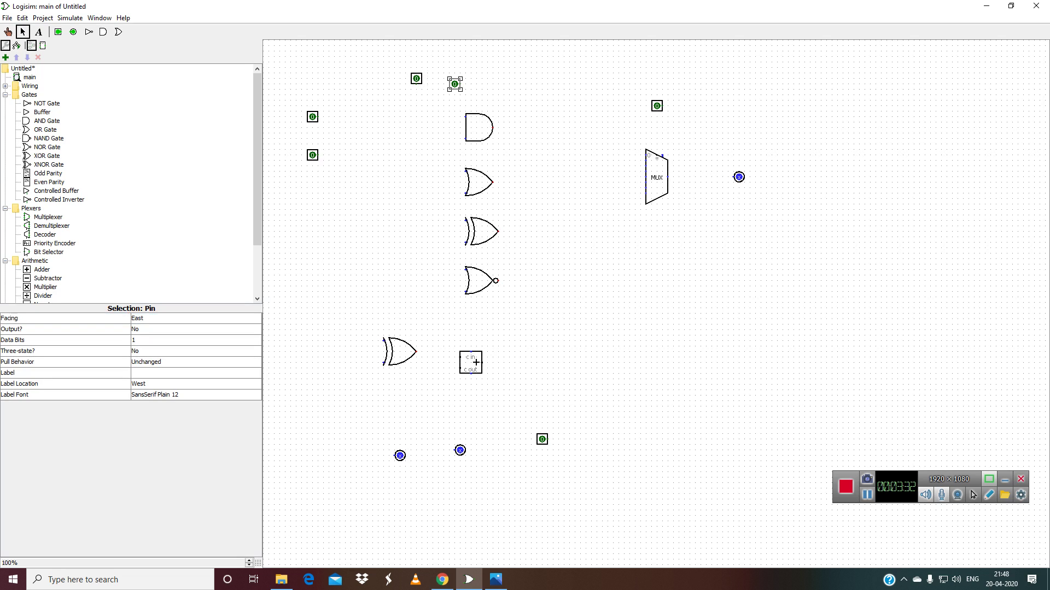
left_click(191, 319)
left_click(164, 337)
left_click(657, 106)
left_click(192, 319)
left_click(175, 338)
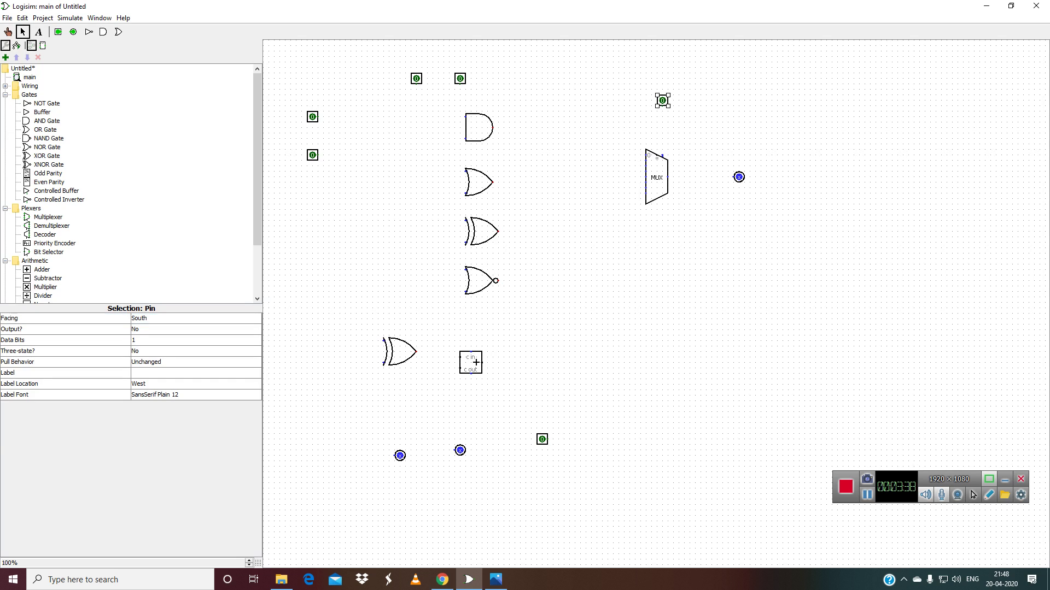
- Set the three lower pins to face North and align the two lower output pins at the same height
left_click(542, 439)
left_click(192, 318)
left_click(175, 328)
left_click(400, 456)
left_click(191, 319)
left_click(165, 328)
left_click(460, 450)
left_click(192, 318)
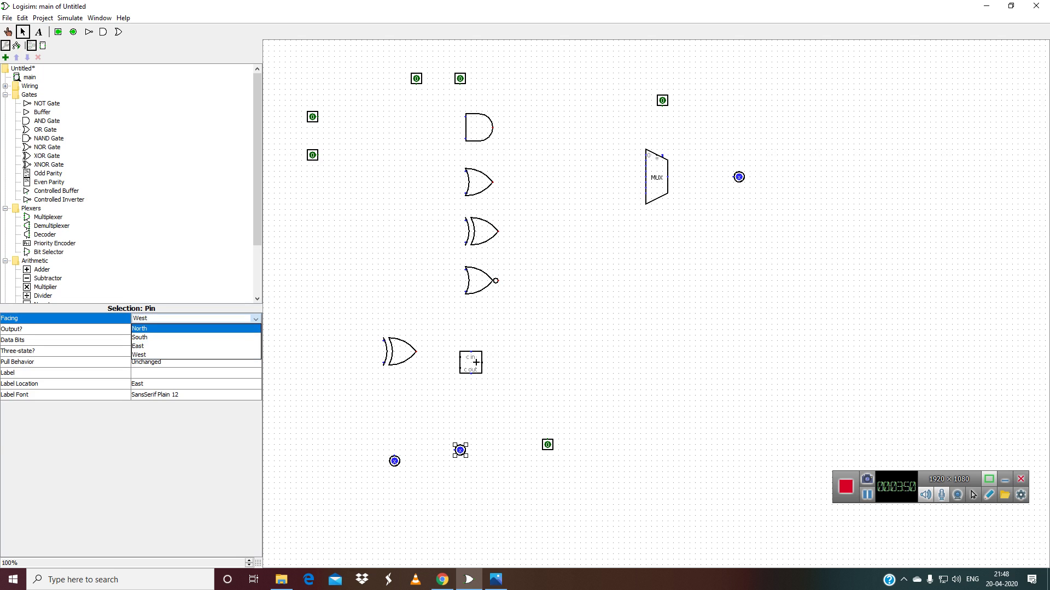
left_click(164, 328)
left_click_drag(454, 456, 454, 461)
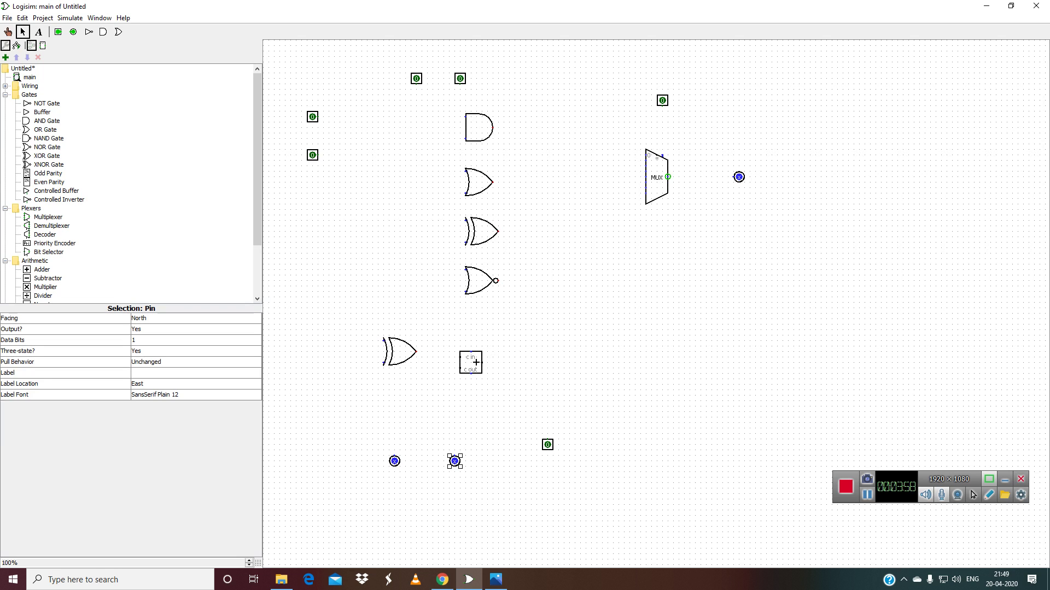
- Wire the multiplexer's output to its output pin and the two stacked input pins to the AND gate's inputs
left_click_drag(668, 177, 734, 176)
left_click_drag(317, 116, 465, 117)
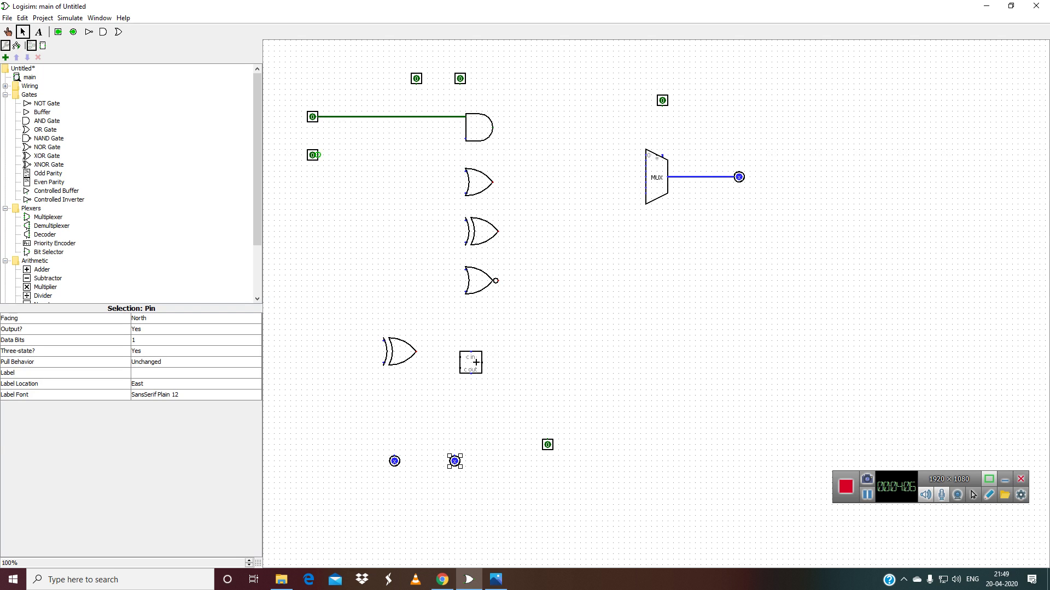
left_click_drag(318, 155, 378, 143)
left_click_drag(465, 138, 377, 144)
- Label the two stacked input pins A and B, with A on the upper one
left_click(312, 117)
left_click(195, 374)
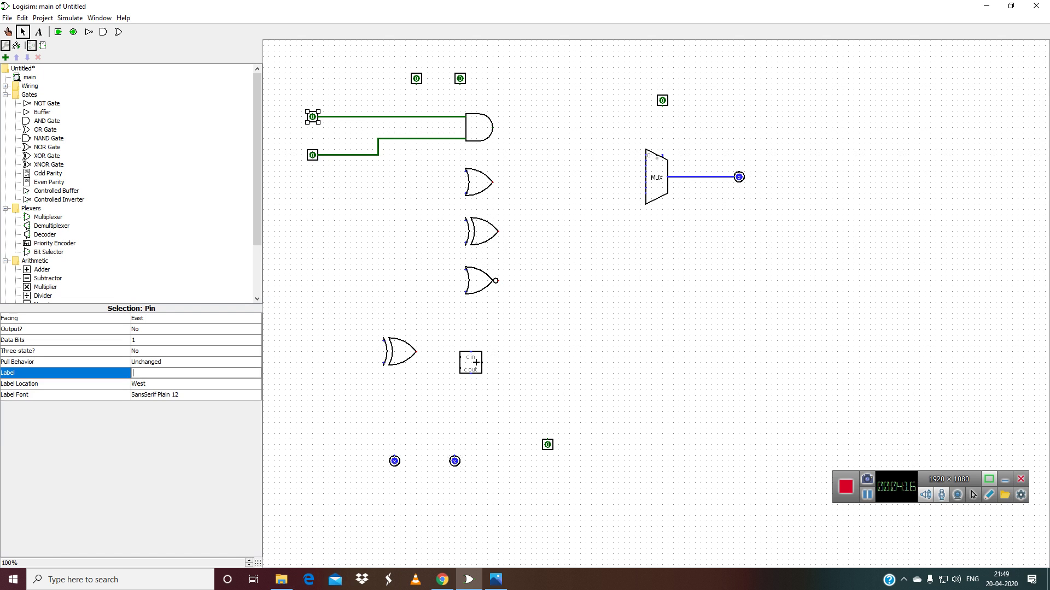
type("A")
key("Return")
left_click(312, 154)
left_click(195, 374)
type("B")
key("Return")
left_click(377, 221)
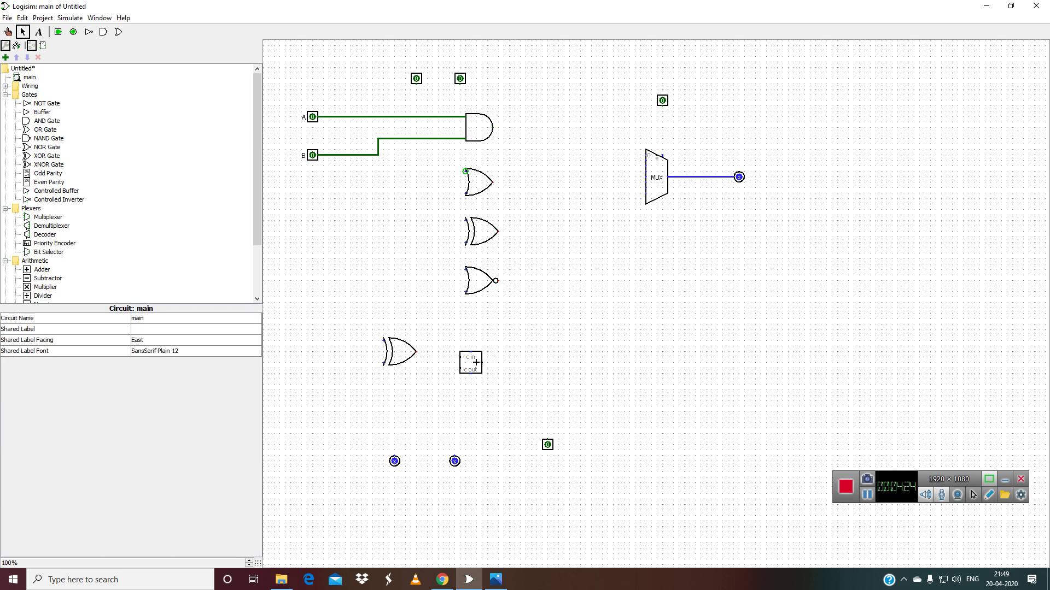
- Branch the A wire down to the upper inputs of the OR, XOR and NOR gates in the column
left_click_drag(466, 171, 410, 171)
left_click_drag(466, 220, 416, 220)
left_click_drag(465, 269, 415, 269)
left_click_drag(416, 116, 416, 270)
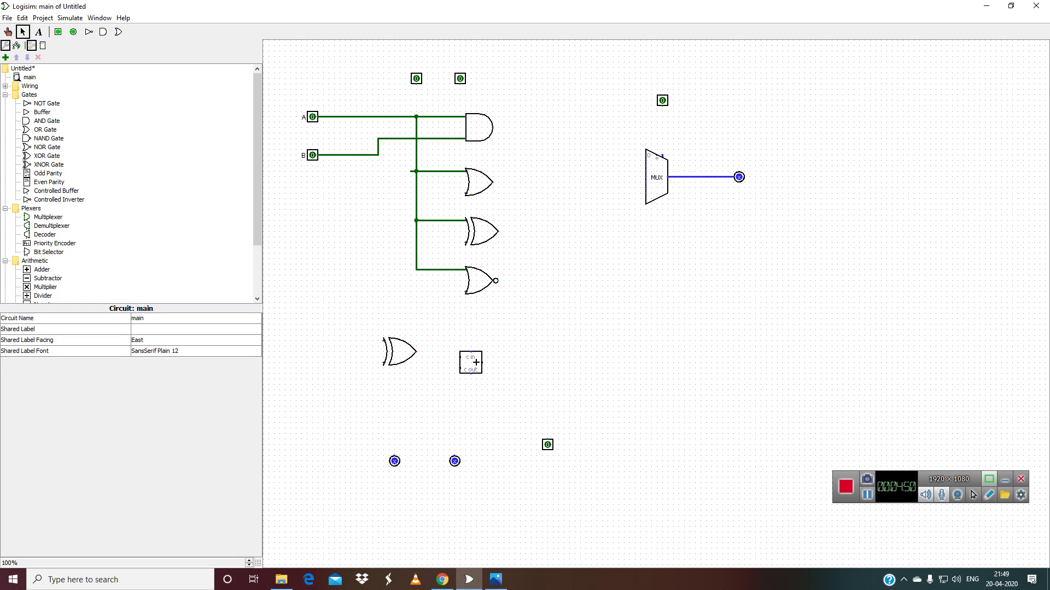
- Branch the B wire down to the lower inputs of the OR, XOR and NOR gates in the column
mouse_move(466, 193)
left_mouse_down()
mouse_move(388, 193)
mouse_move(400, 191)
mouse_move(399, 132)
left_mouse_up()
left_click_drag(399, 133, 400, 138)
left_click_drag(400, 193, 465, 243)
left_click_drag(400, 242, 465, 291)
- Label the input pin directly above the AND gate CIN and wire it to the adder's carry-in
left_click(459, 79)
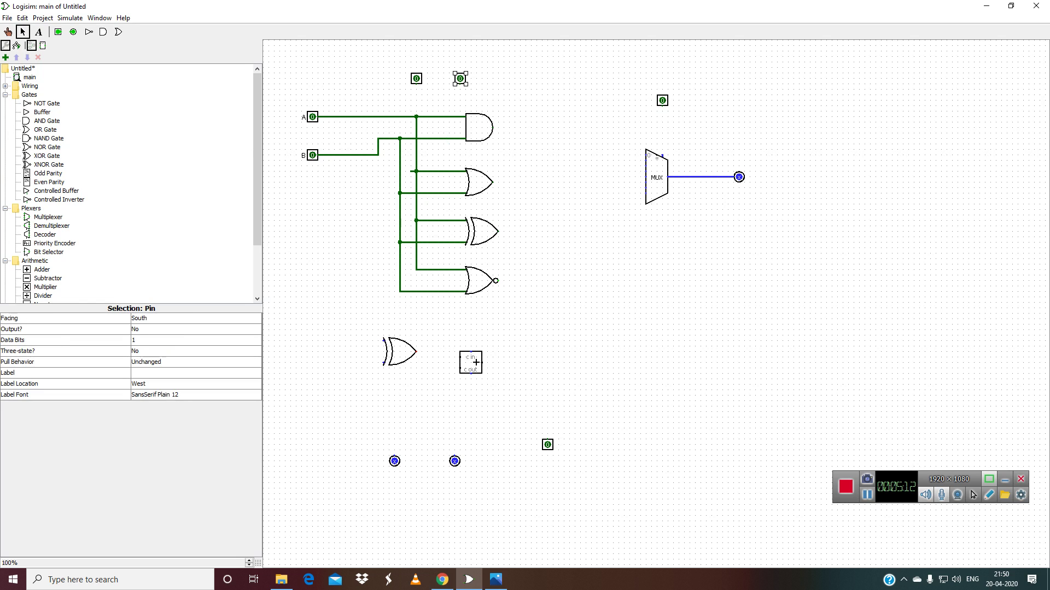
left_click(196, 373)
type("CIN")
key("Return")
left_click(519, 92)
left_click_drag(460, 83, 471, 329)
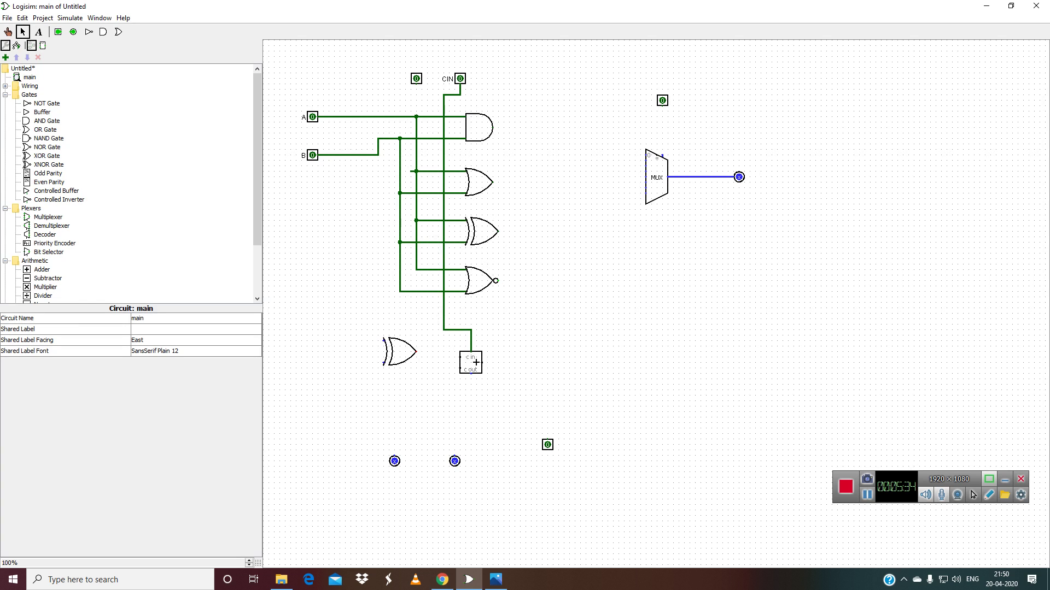
- Connect the nearest output pin to the adder's carry-out directly above it and label it COUT
mouse_move(454, 461)
left_mouse_down()
mouse_move(471, 412)
mouse_move(471, 425)
mouse_move(471, 374)
left_mouse_up()
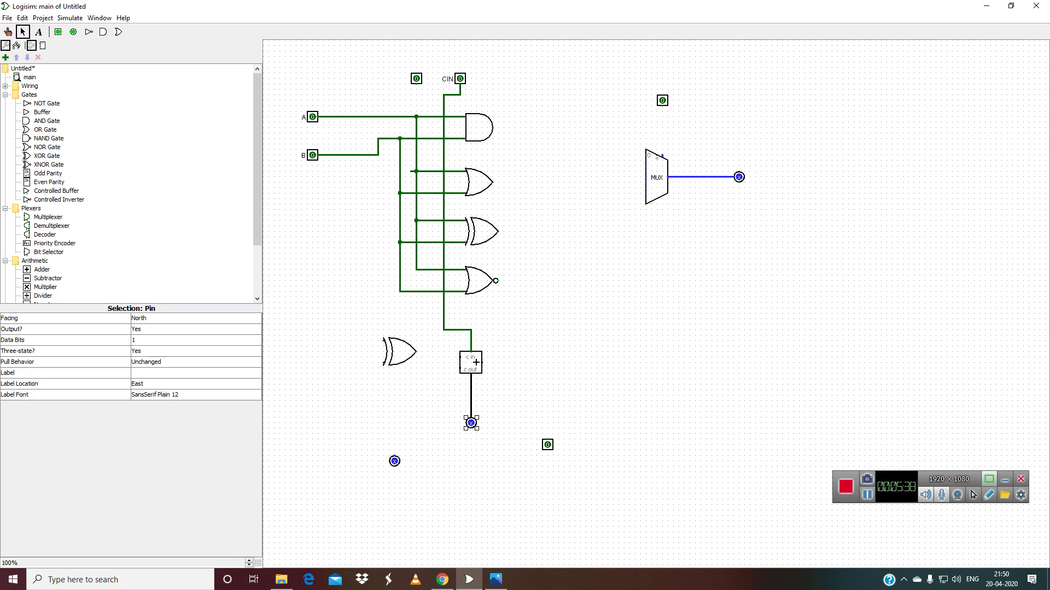
left_click(471, 423)
left_click(196, 373)
type("C")
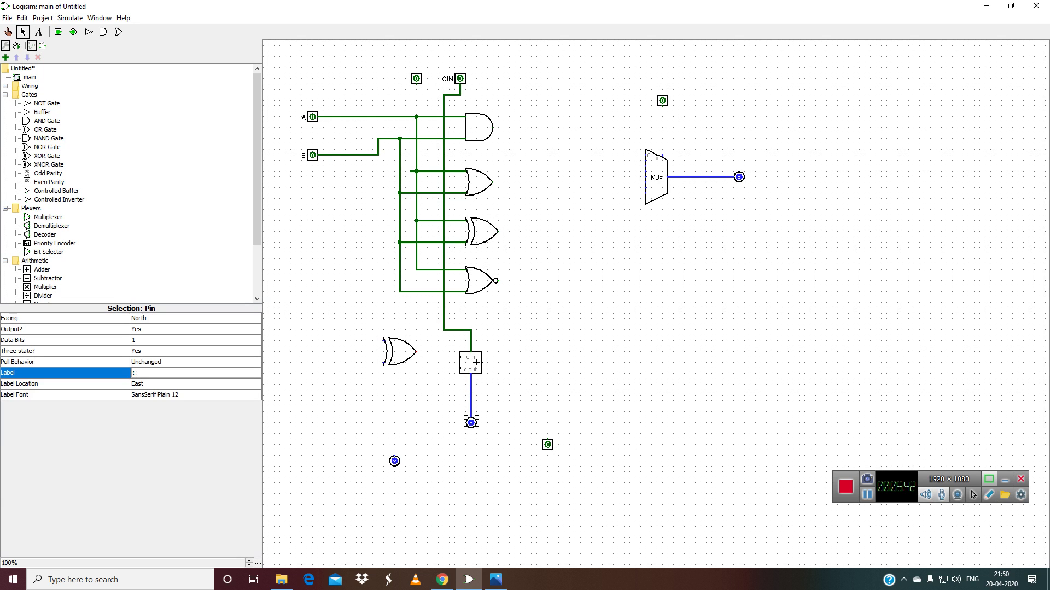
type("OUTR")
key("Return")
left_click(361, 420)
- Move the unlabelled output pin below the lower XOR gate up to the same height as COUT
left_click_drag(394, 461, 395, 422)
left_click(867, 494)
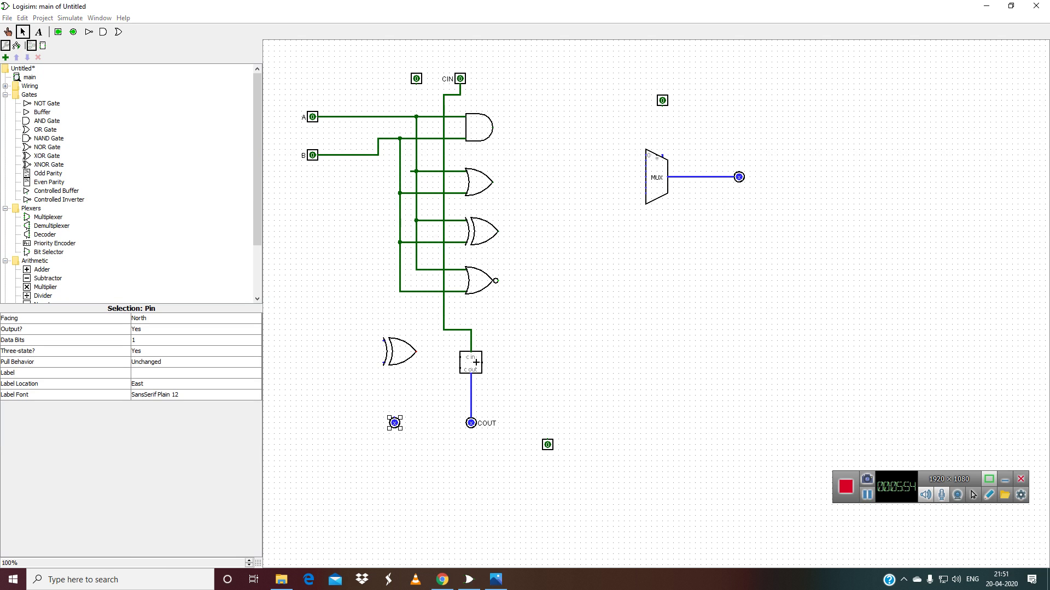
- Relocate the unlabelled output pin to the right of COUT at the same height, and wire the AND gate's output to the multiplexer's first input
key("Delete")
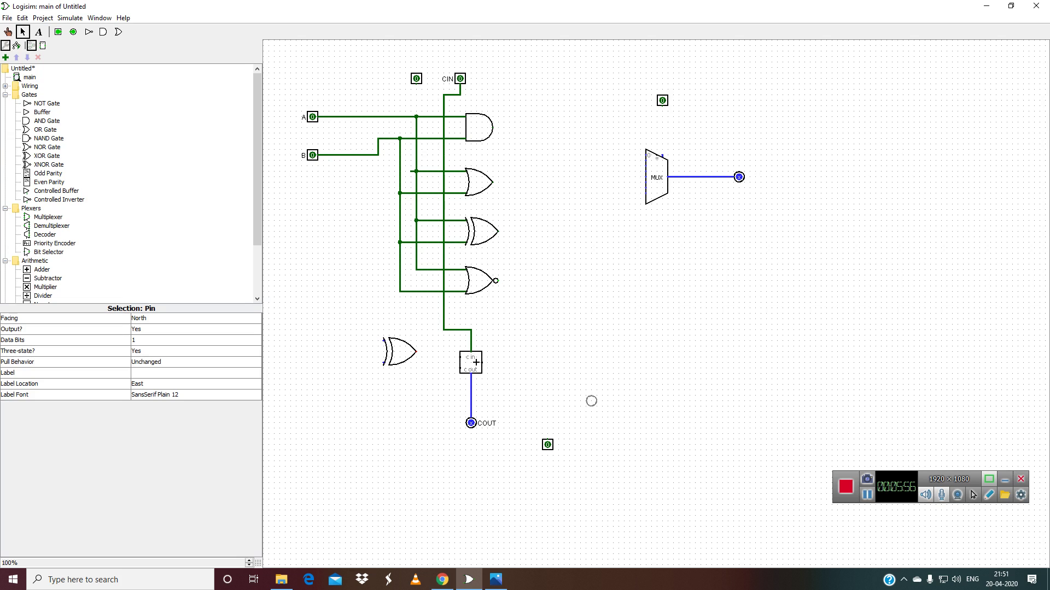
left_click(591, 423)
left_click_drag(492, 128, 629, 149)
left_click_drag(493, 182, 645, 160)
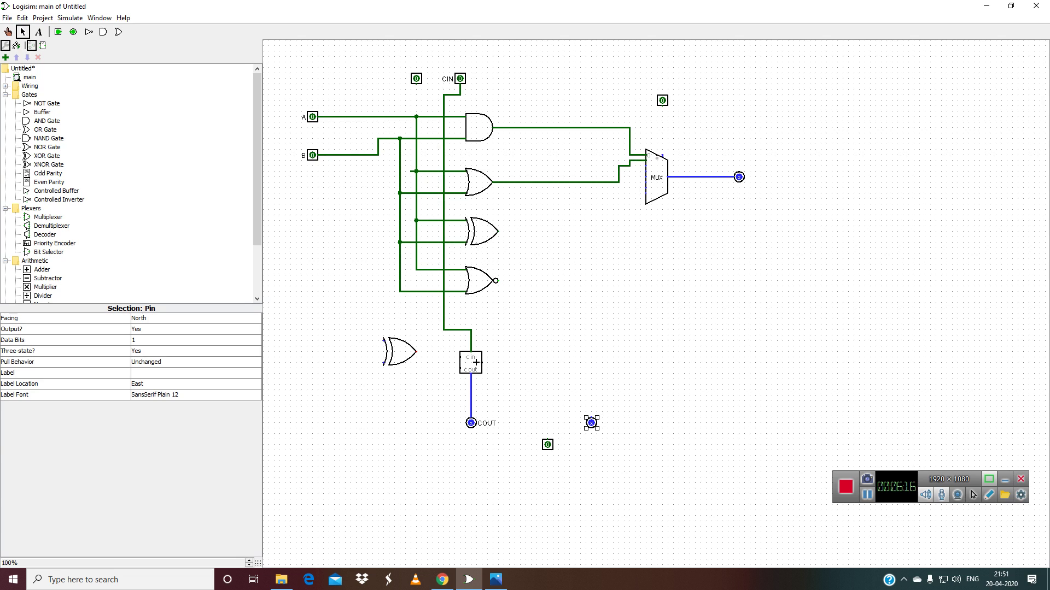
left_click_drag(498, 231, 640, 166)
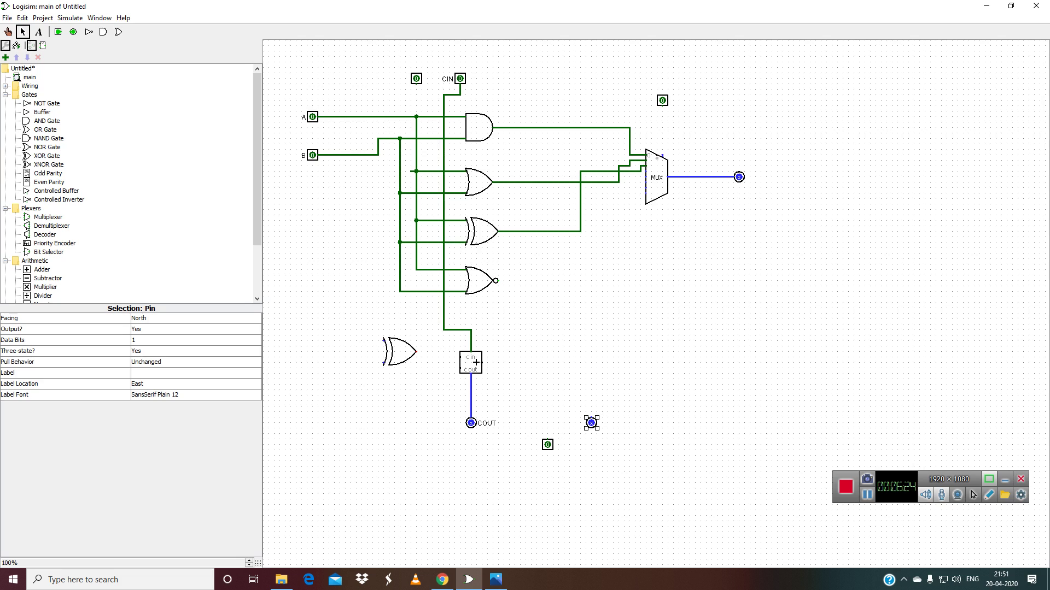
left_click_drag(497, 280, 640, 177)
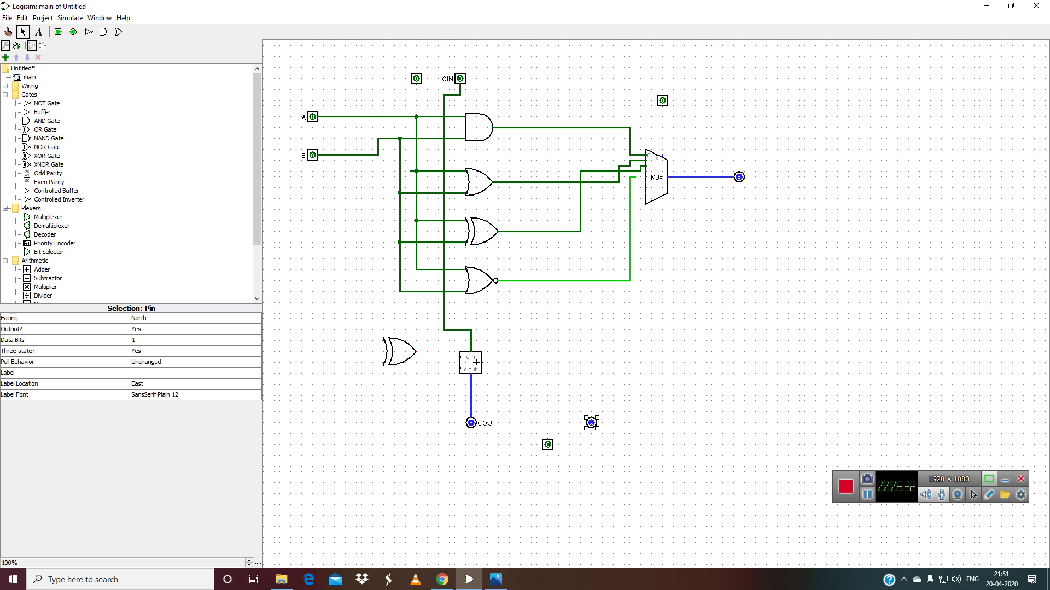
key("ctrl+z")
key("ctrl+z")
key("ctrl+z")
key("ctrl+z")
key("ctrl+z")
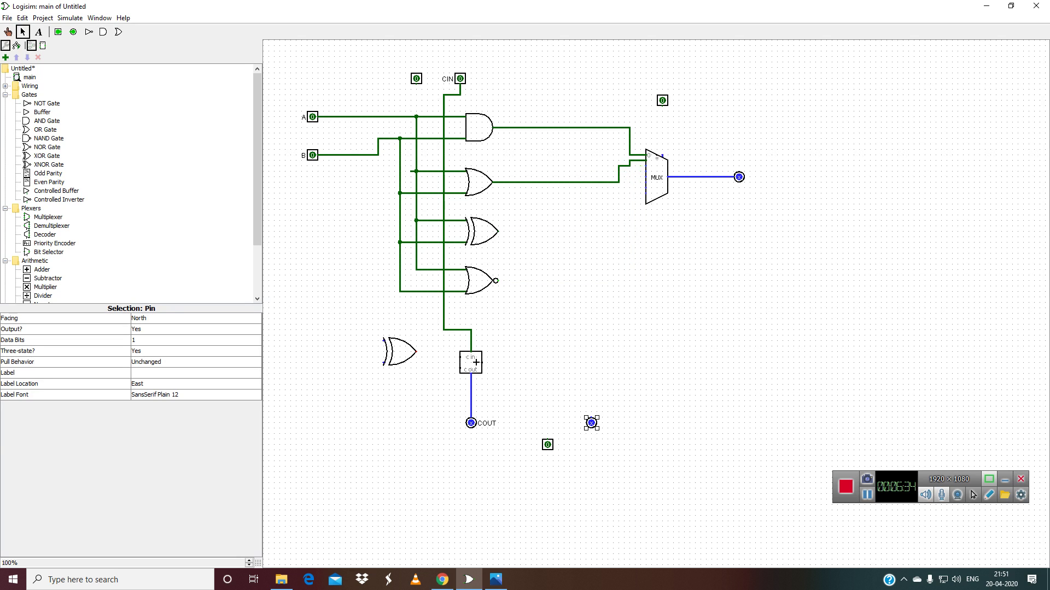
key("ctrl+z")
- Wire the outputs of the OR, XOR and NOR gates in the column to the multiplexer's second, third and fourth inputs
left_click_drag(492, 182, 646, 161)
mouse_move(497, 232)
left_mouse_down()
mouse_move(538, 231)
mouse_move(558, 182)
mouse_move(580, 166)
mouse_move(645, 166)
left_mouse_up()
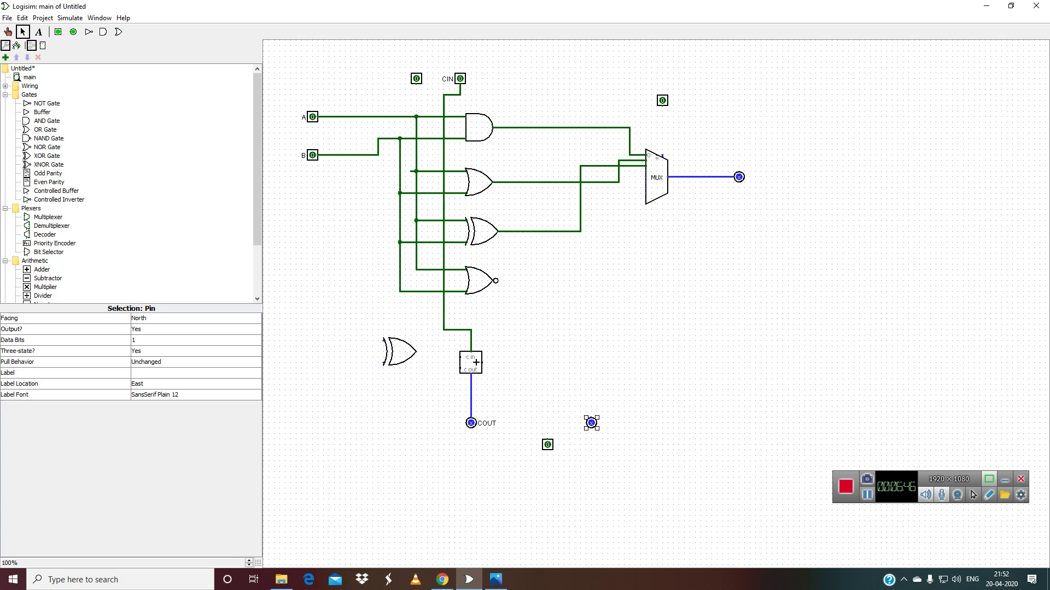
left_click_drag(495, 281, 569, 192)
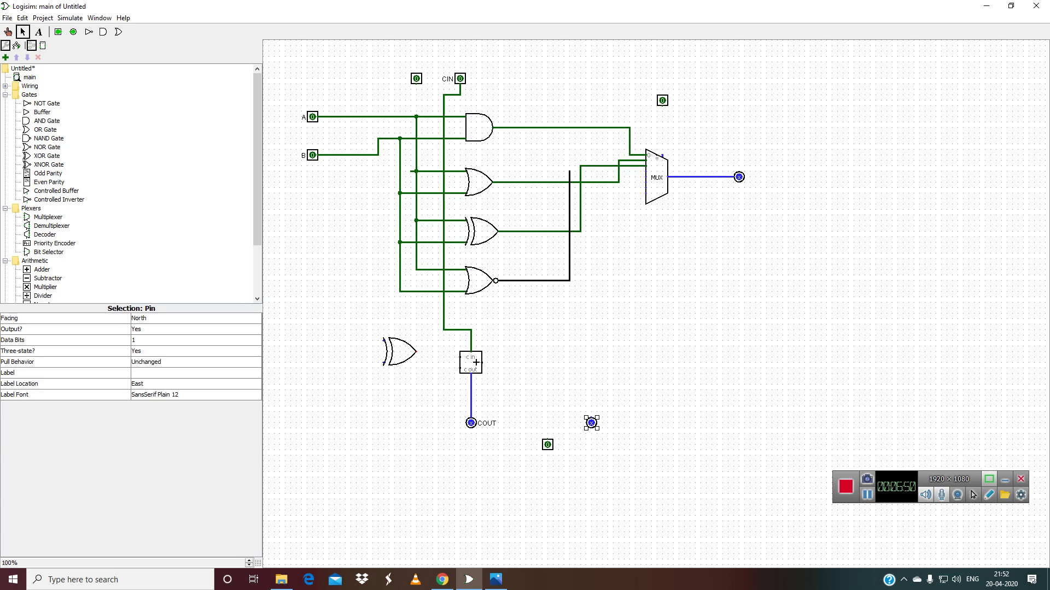
left_click_drag(569, 171, 647, 171)
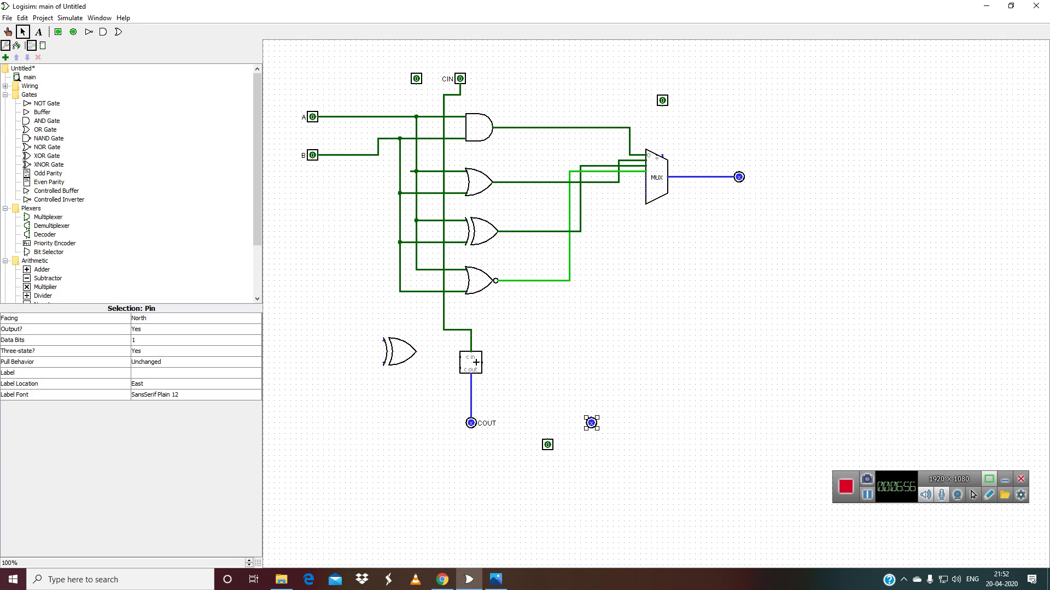
- Move the unlabelled input pin up between COUT and the unlabelled output pin, and label it LESS
left_click_drag(547, 445, 541, 411)
left_click(196, 373)
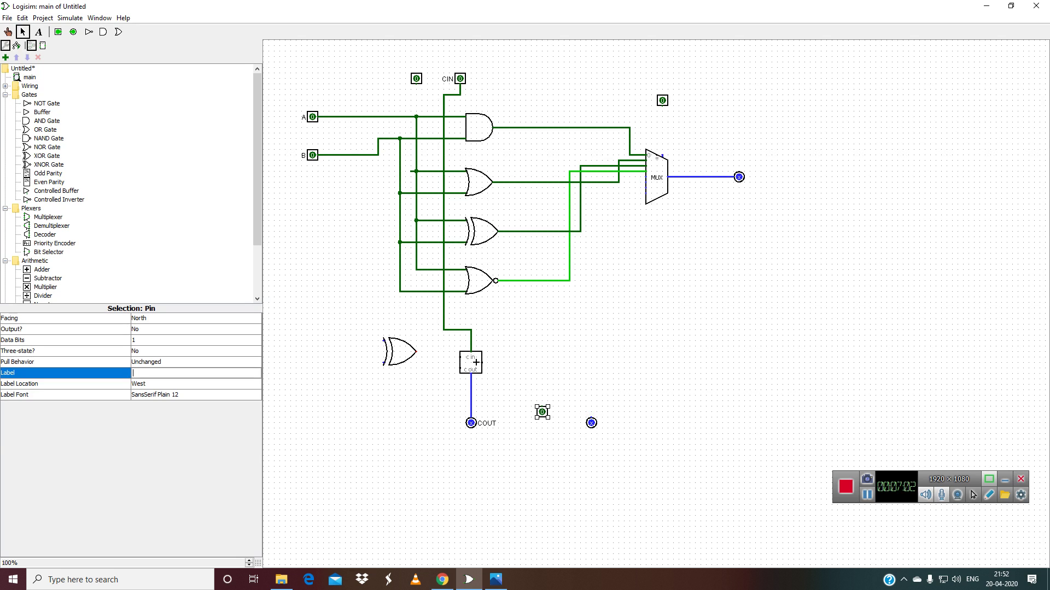
type("LESS")
key("Return")
left_click(383, 421)
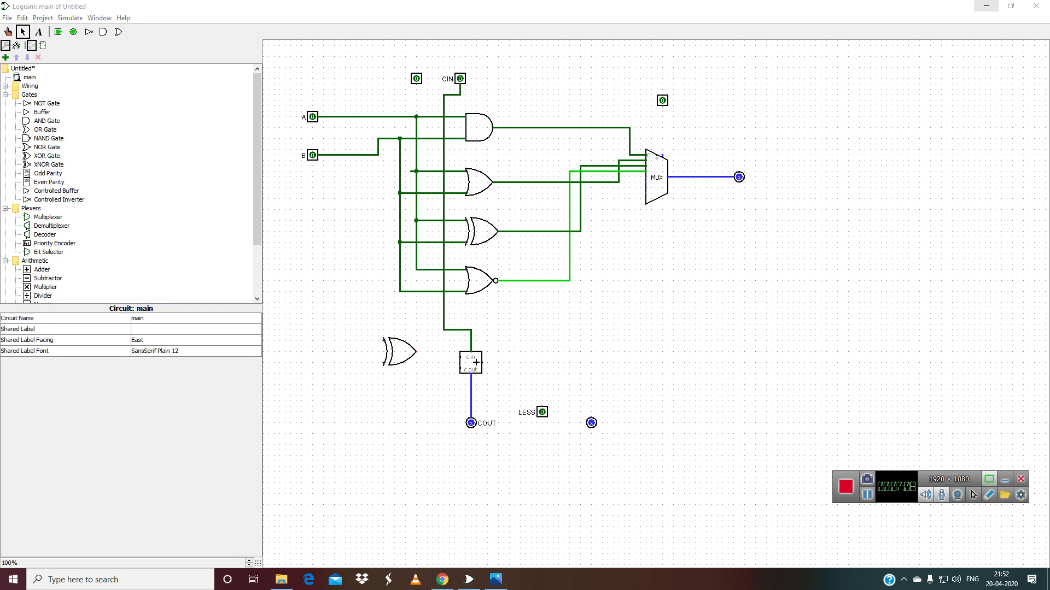
- Wire the adder's sum output to the multiplexer's fifth input and set the adder's data bits to 1
left_click_drag(482, 362, 646, 177)
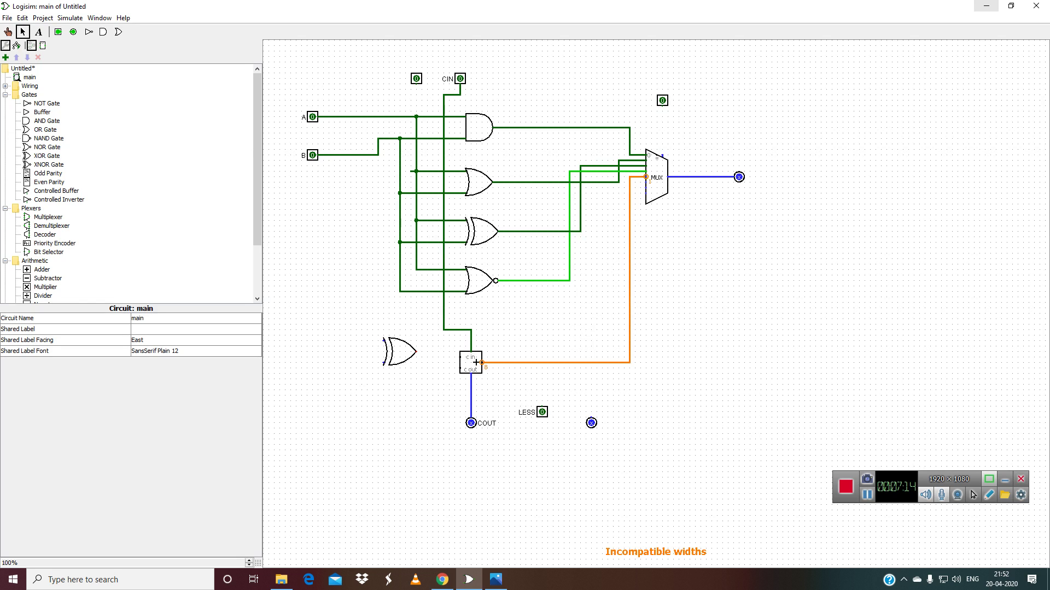
left_click(470, 363)
left_click(196, 319)
scroll(191, 337, "up", 2)
left_click(192, 328)
left_click(196, 318)
left_click(196, 319)
left_click(196, 319)
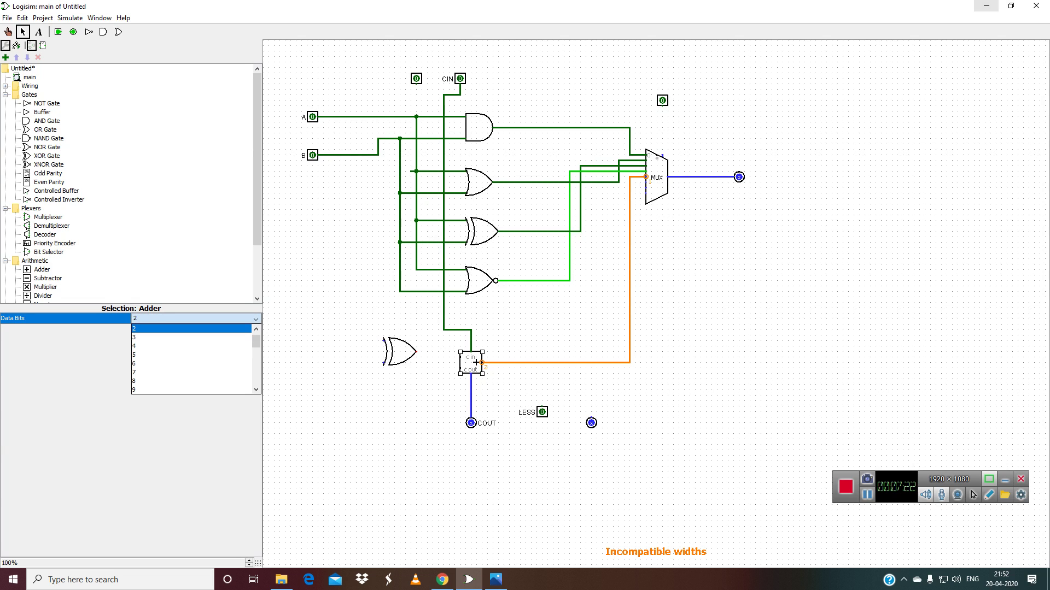
scroll(191, 329, "up", 1)
left_click(192, 329)
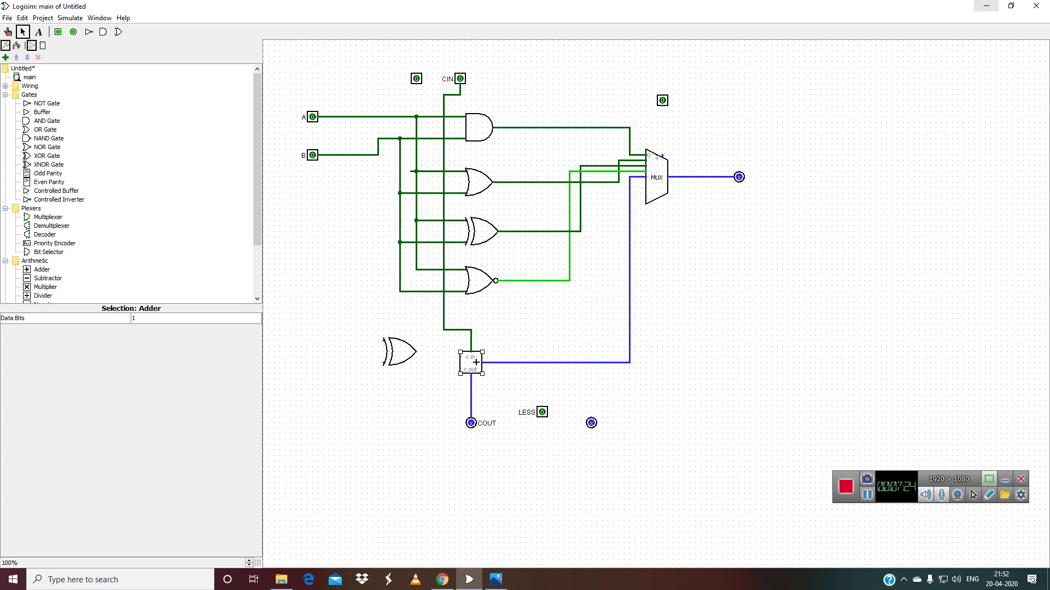
- Set the input pin above the multiplexer to 3 data bits and wire it to the multiplexer's select input
left_click(662, 100)
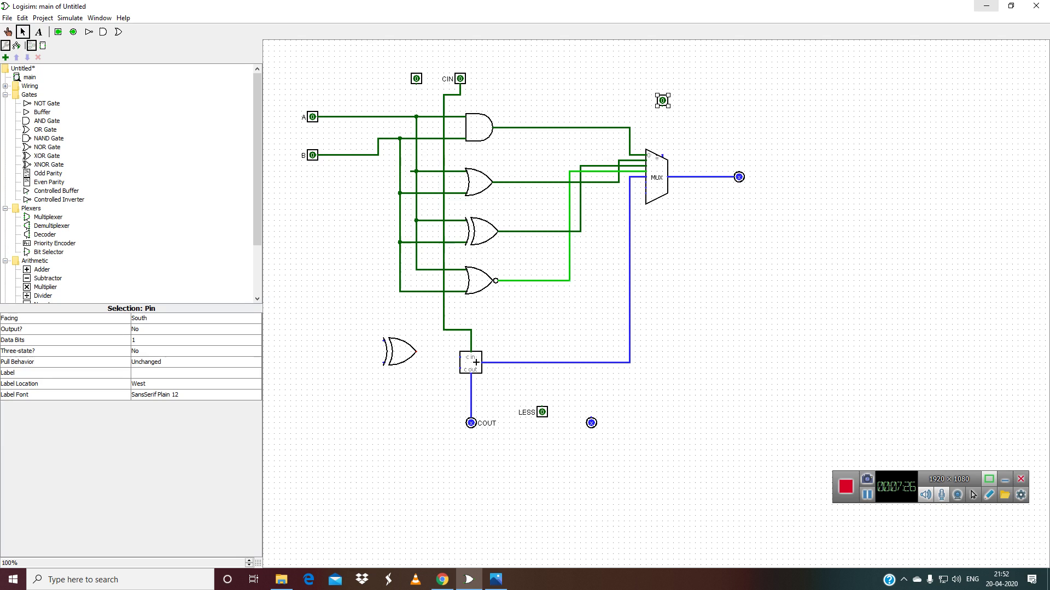
left_click(191, 340)
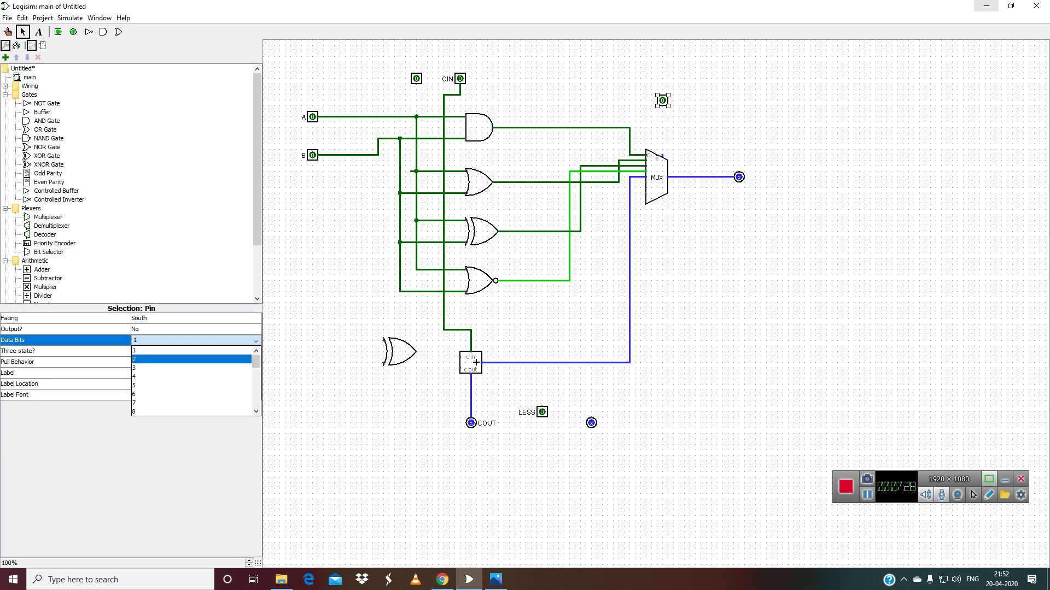
left_click(192, 367)
left_click(536, 322)
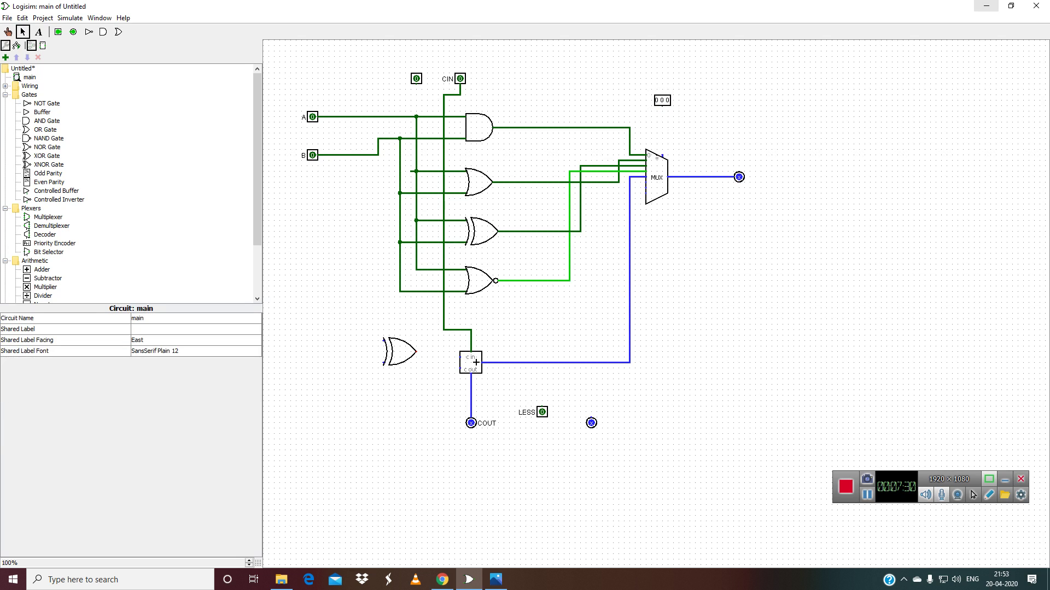
left_click_drag(657, 157, 668, 121)
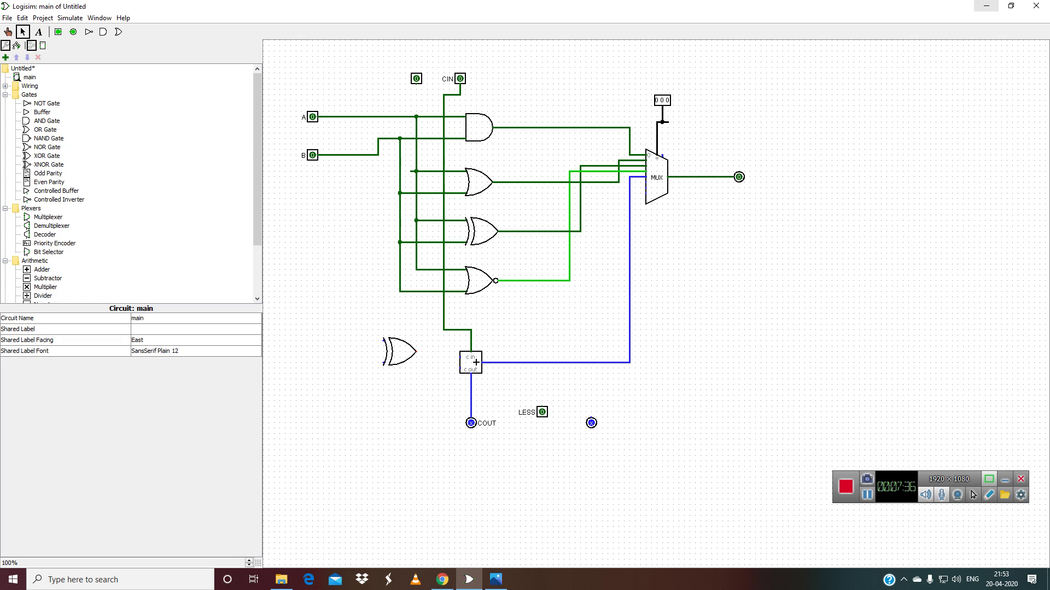
left_click_drag(668, 122, 662, 122)
left_click(986, 6)
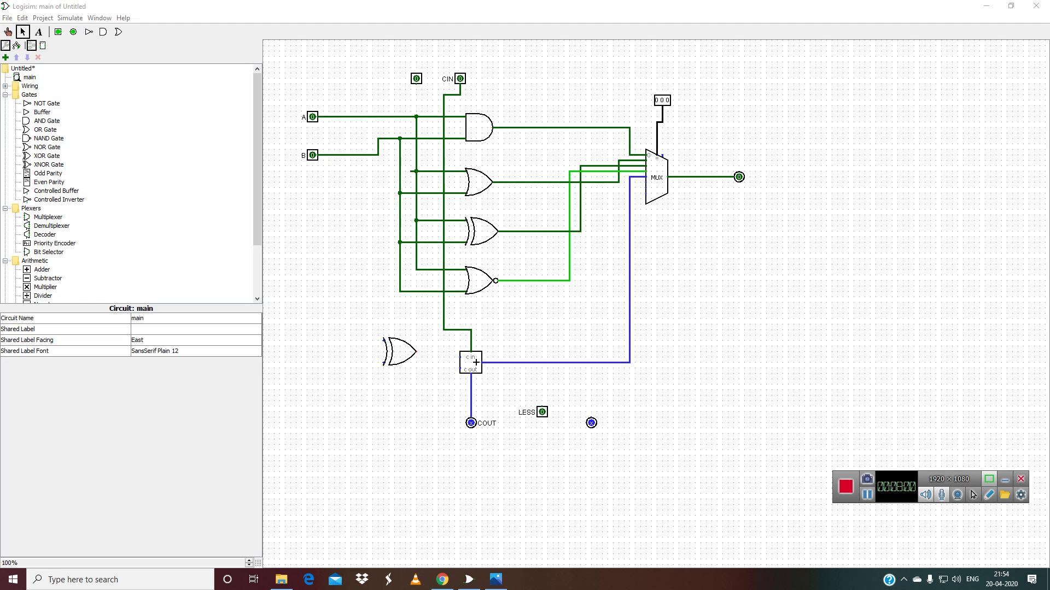
- Wire the lower XOR gate's upper input to the B line and its lower input to the unlabelled pin beside CIN
left_click_drag(383, 341, 400, 285)
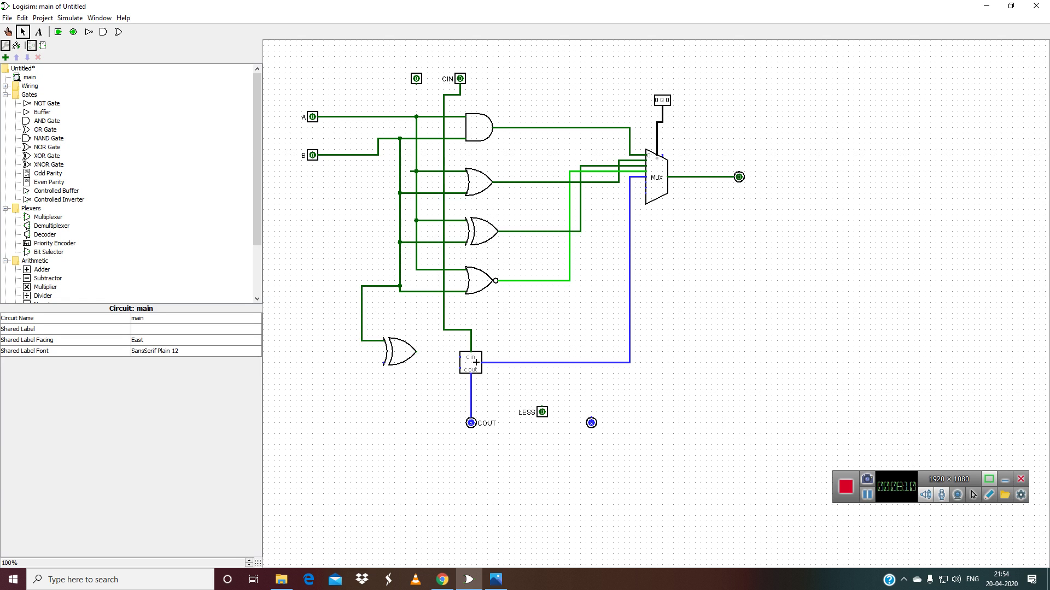
left_click_drag(383, 363, 388, 226)
left_click_drag(389, 225, 416, 86)
- Label the input pin beside CIN SUB
left_click(416, 80)
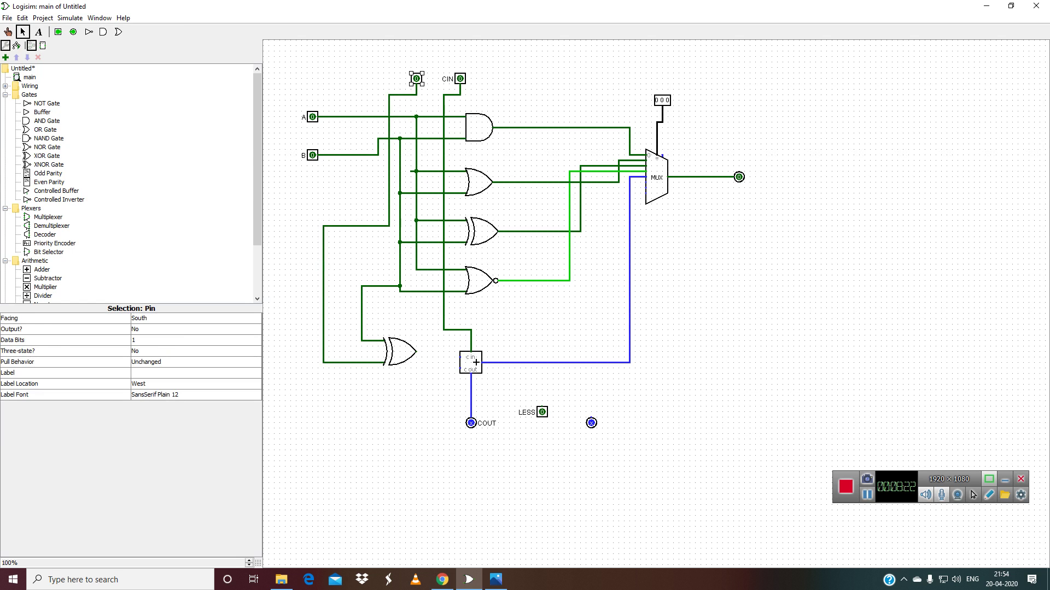
left_click(195, 373)
type("SUB")
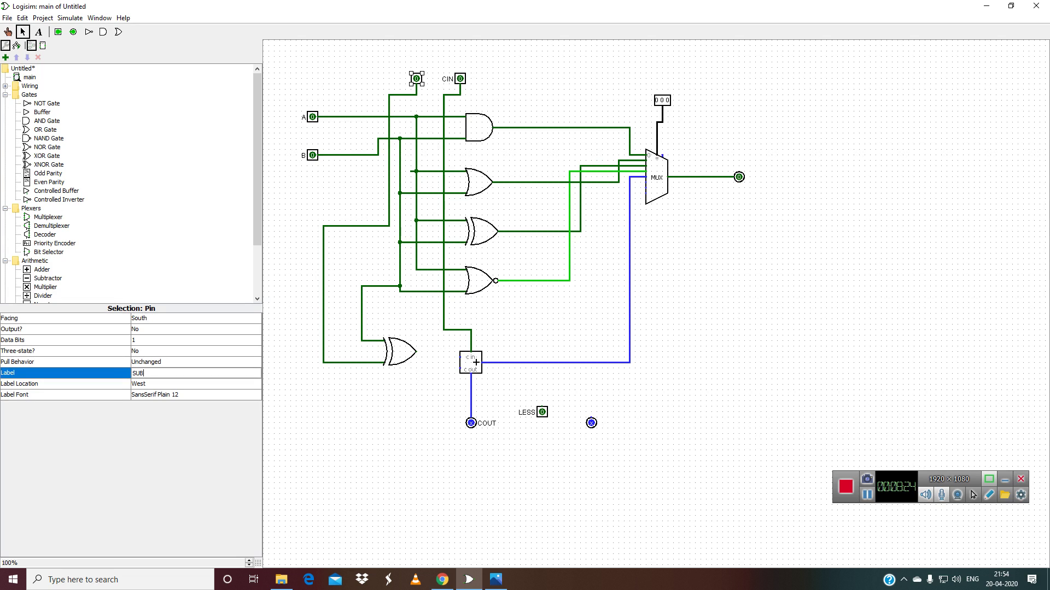
key("Return")
left_click(350, 421)
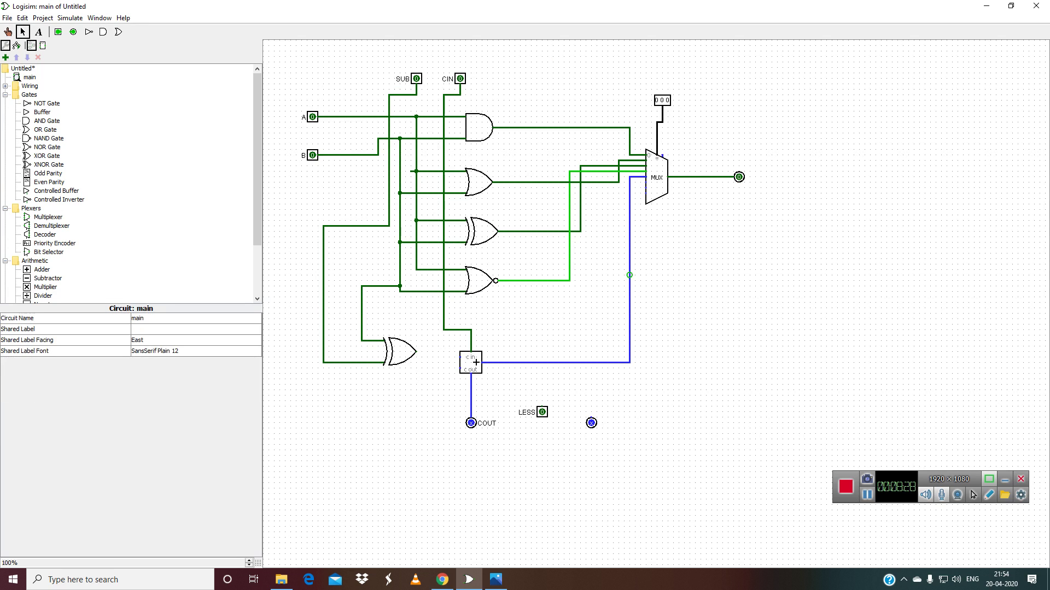
- Remove the stray wire stub at the OR gate's upper input line and extend the A wire to the adder's upper input
left_click(867, 494)
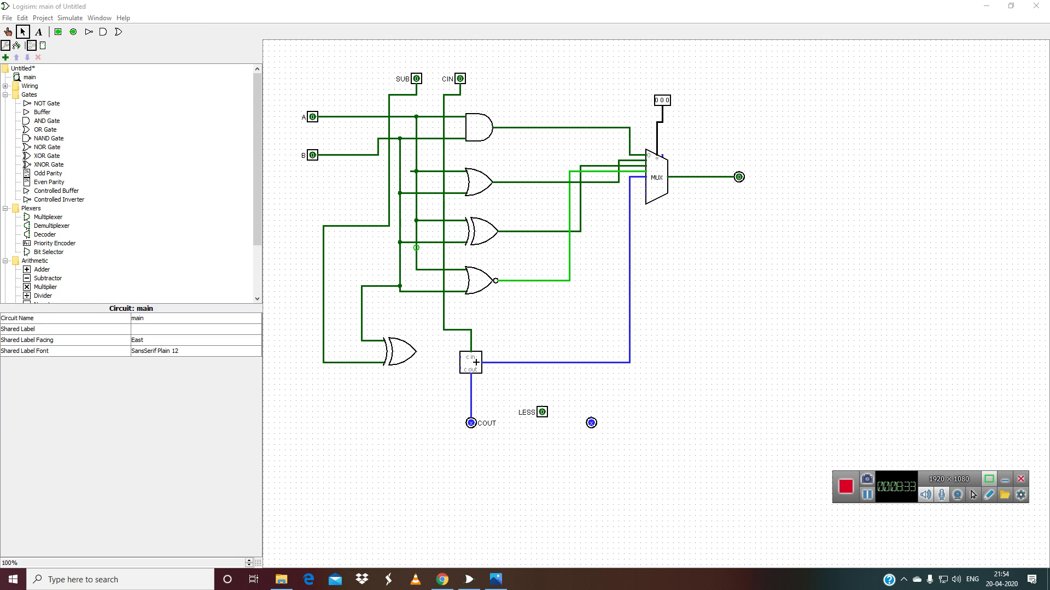
left_click_drag(411, 172, 416, 171)
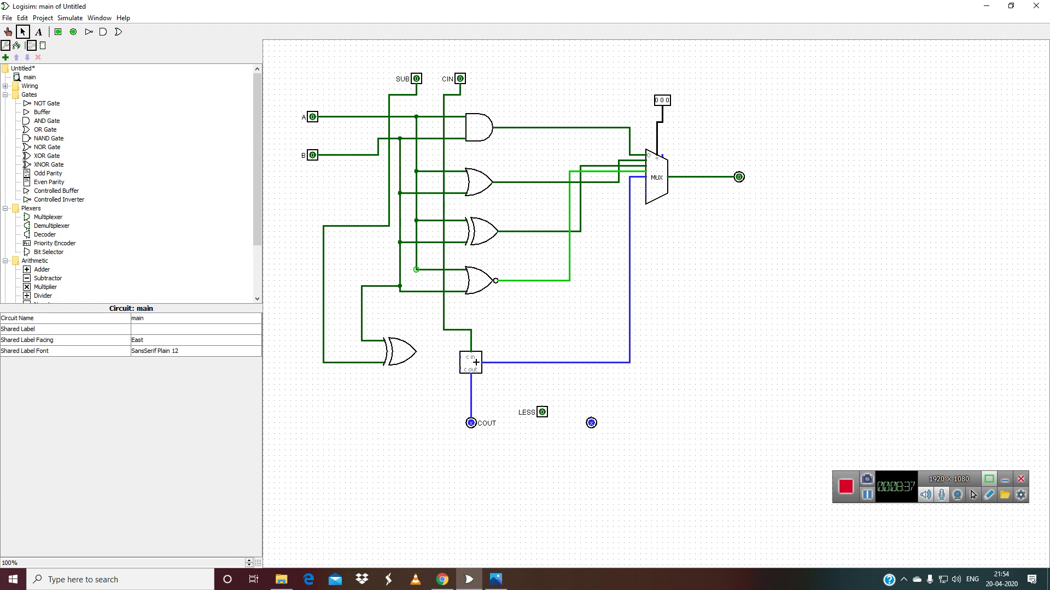
left_click_drag(416, 270, 460, 357)
left_click(867, 495)
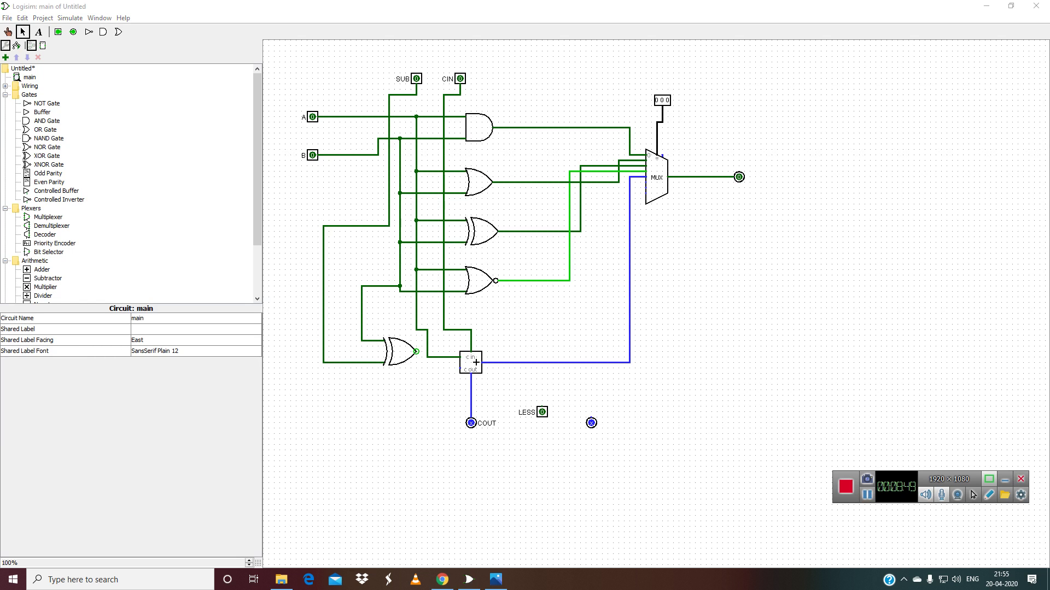
- Wire the lower XOR gate's output to the adder's lower input
left_click(416, 352)
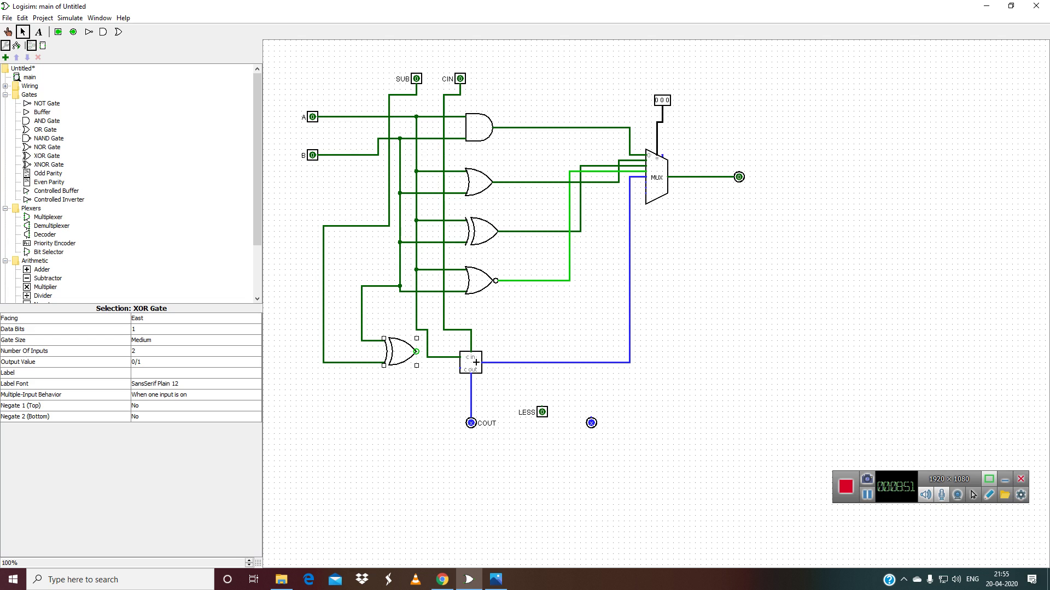
left_click_drag(432, 352, 461, 368)
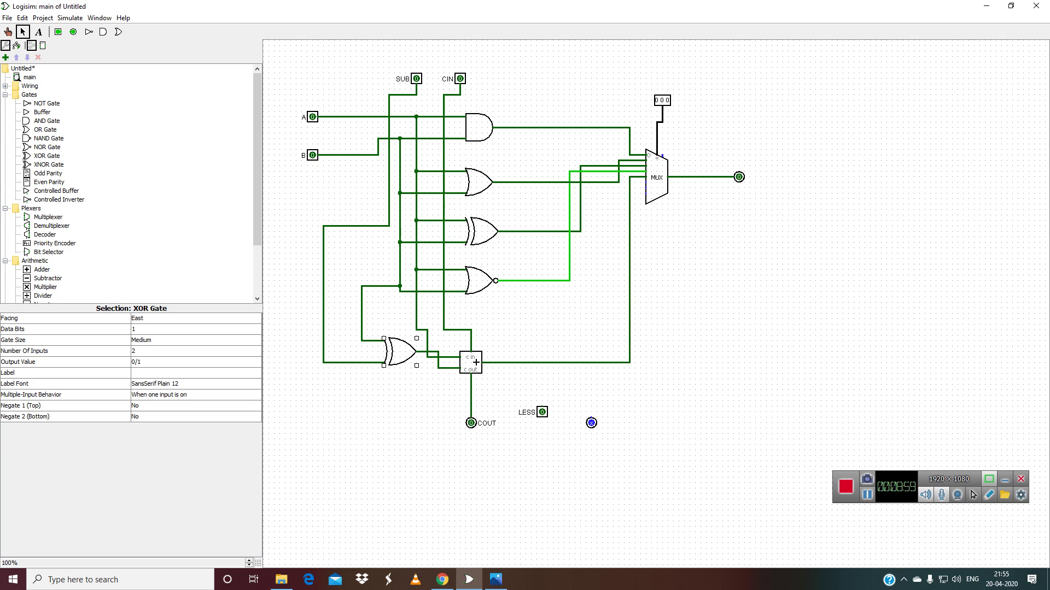
left_click(867, 495)
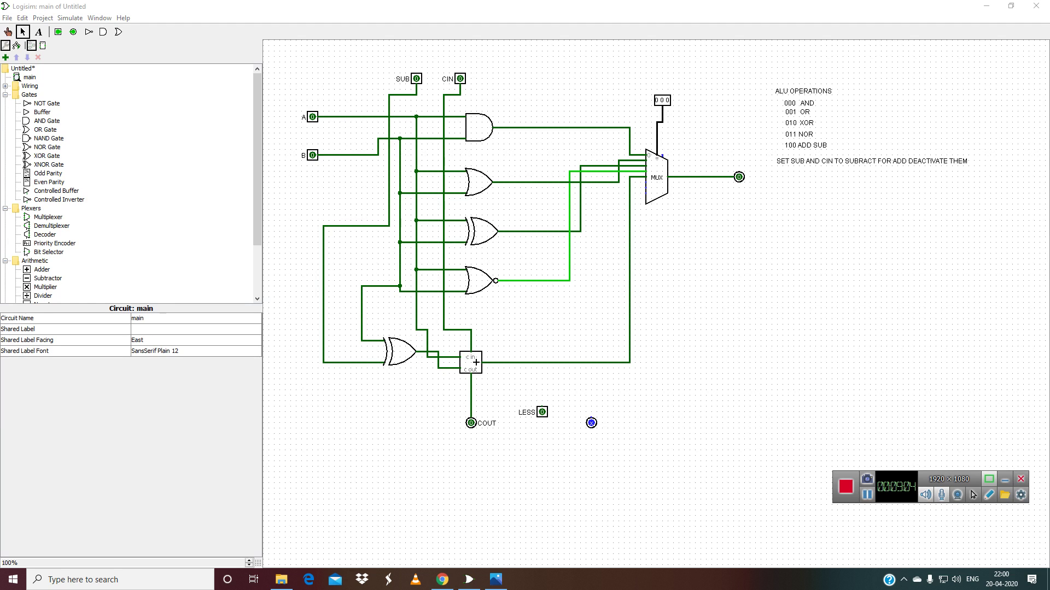
- Wire the LESS pin to the multiplexer's sixth input and the unlabelled output pin beside it to the adder's sum wire
left_click_drag(542, 405, 636, 188)
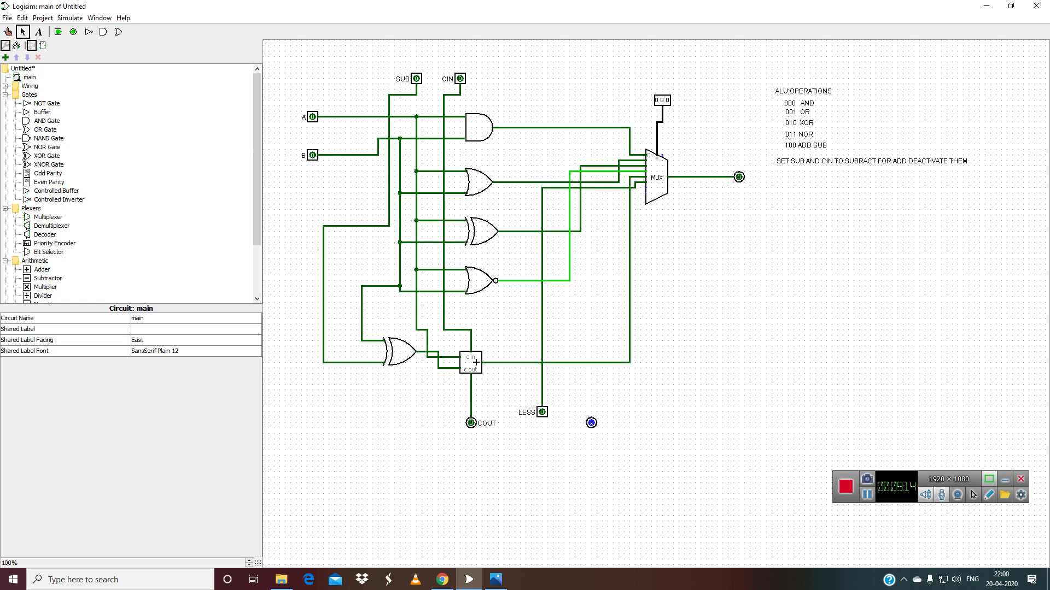
left_click_drag(591, 423, 591, 362)
- Label the output pin connected to the adder's sum wire SET
left_click(591, 423)
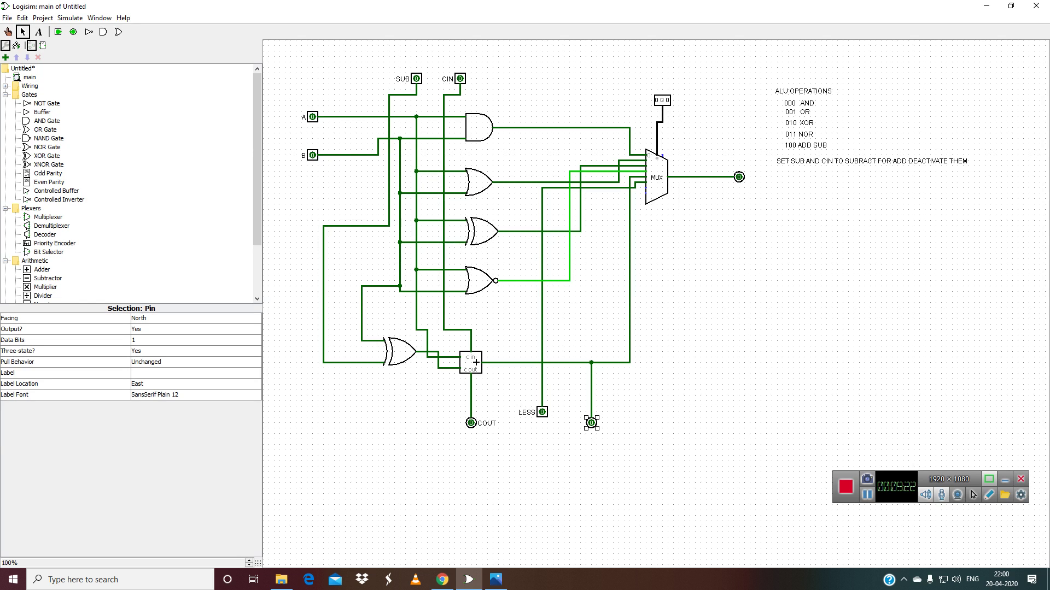
left_click(196, 373)
type("SET")
key("Return")
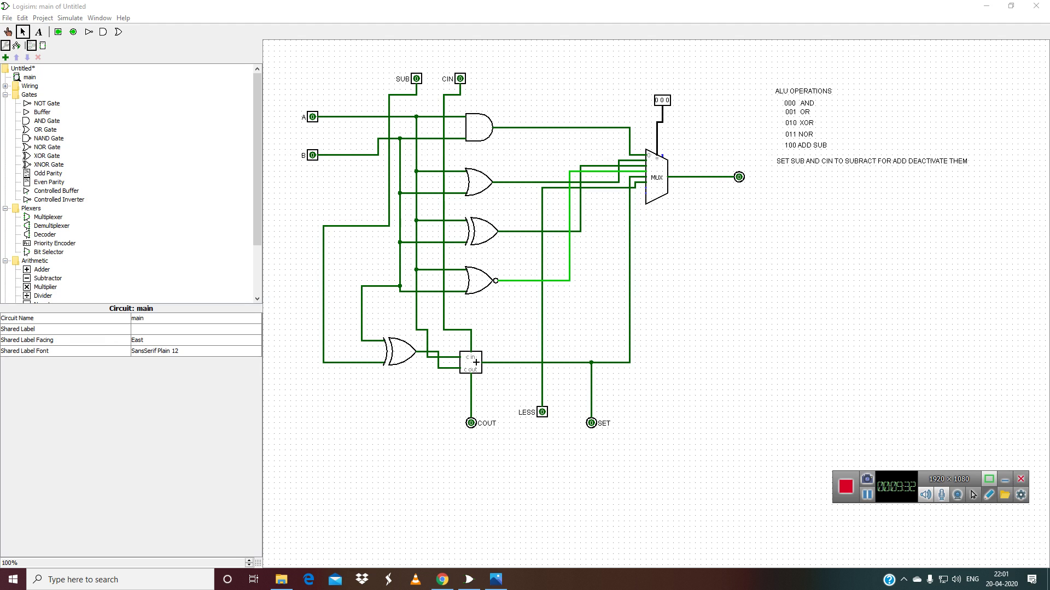
left_click(989, 494)
left_click_drag(809, 190, 825, 343)
left_click_drag(757, 229, 894, 204)
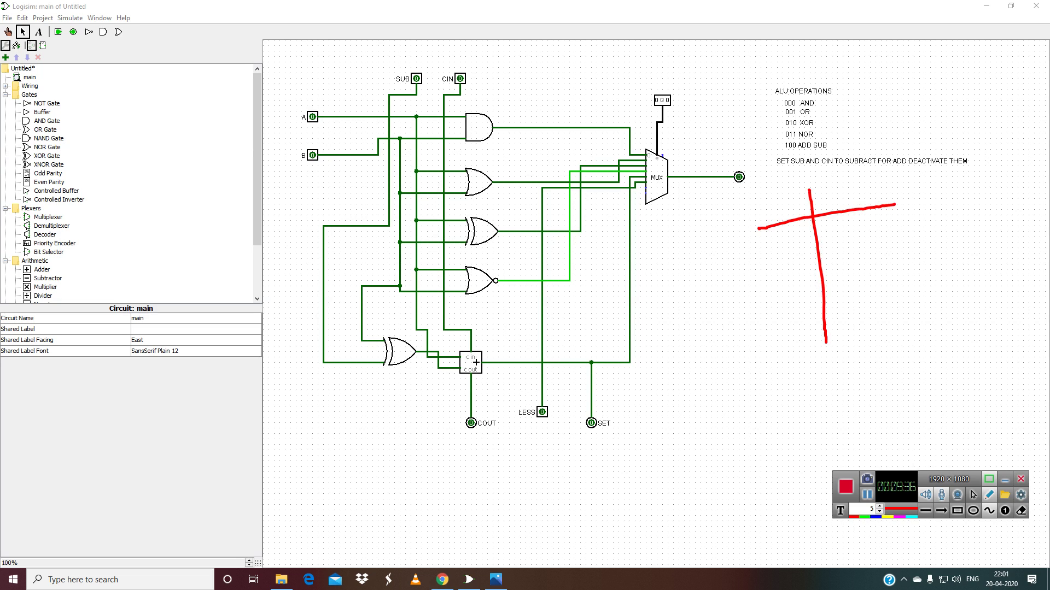
mouse_move(826, 191)
left_mouse_down()
mouse_move(827, 205)
mouse_move(851, 204)
mouse_move(873, 180)
mouse_move(882, 197)
mouse_move(892, 185)
mouse_move(887, 194)
left_mouse_up()
left_click_drag(902, 158, 912, 189)
mouse_move(786, 241)
left_mouse_down()
mouse_move(768, 264)
mouse_move(762, 238)
mouse_move(815, 255)
mouse_move(800, 250)
mouse_move(859, 250)
mouse_move(838, 229)
left_mouse_up()
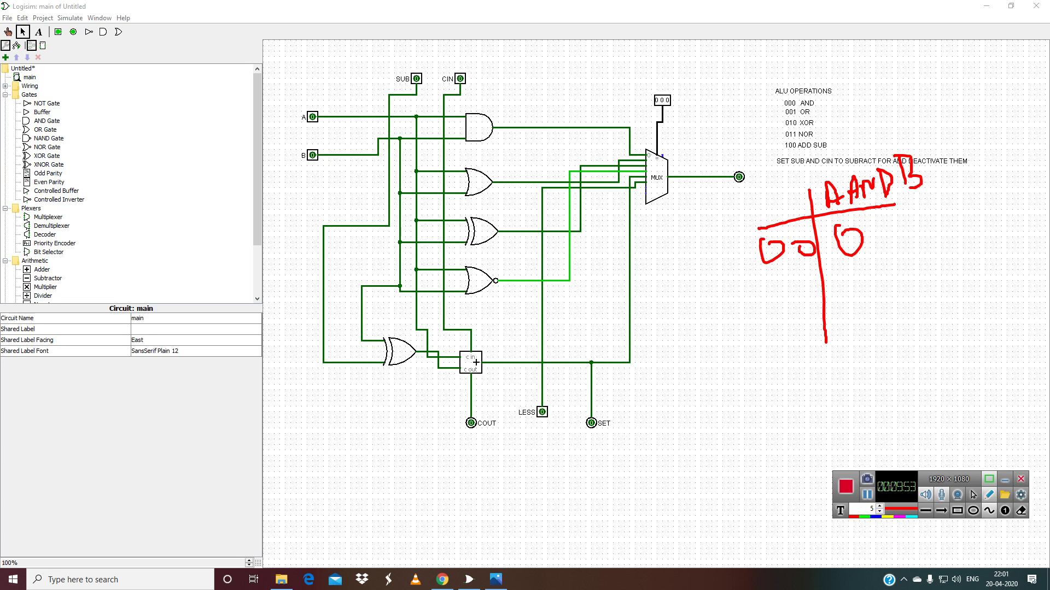
mouse_move(770, 279)
left_mouse_down()
mouse_move(784, 281)
mouse_move(771, 295)
left_mouse_up()
mouse_move(808, 266)
left_mouse_down()
mouse_move(813, 287)
mouse_move(865, 287)
left_mouse_up()
mouse_move(784, 311)
left_mouse_down()
mouse_move(785, 325)
mouse_move(813, 317)
mouse_move(806, 304)
mouse_move(870, 318)
left_mouse_up()
mouse_move(785, 337)
left_mouse_down()
mouse_move(790, 354)
mouse_move(812, 353)
left_mouse_up()
left_click_drag(867, 332, 875, 346)
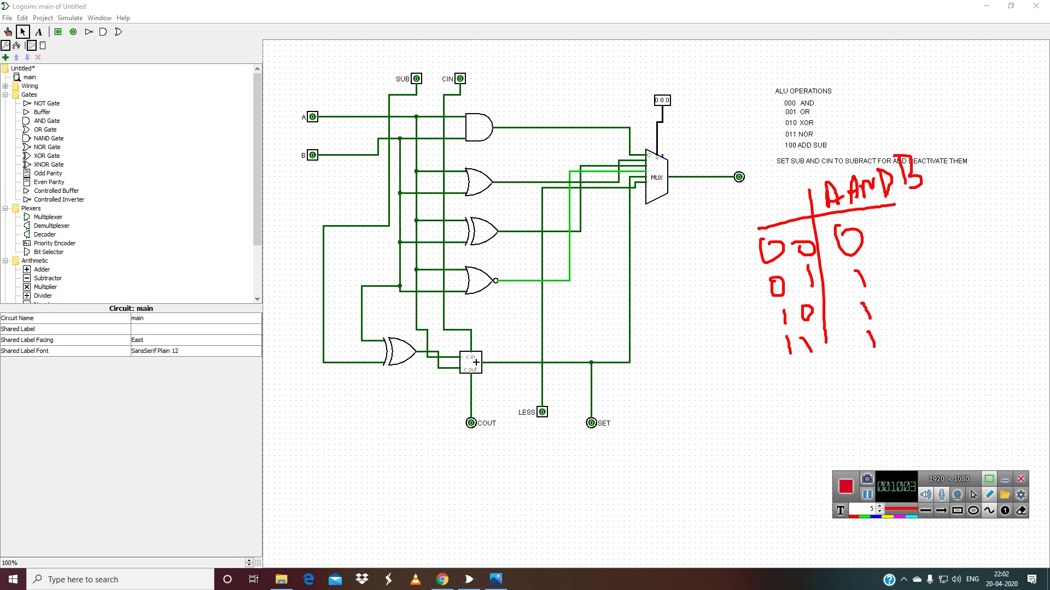
left_click(973, 495)
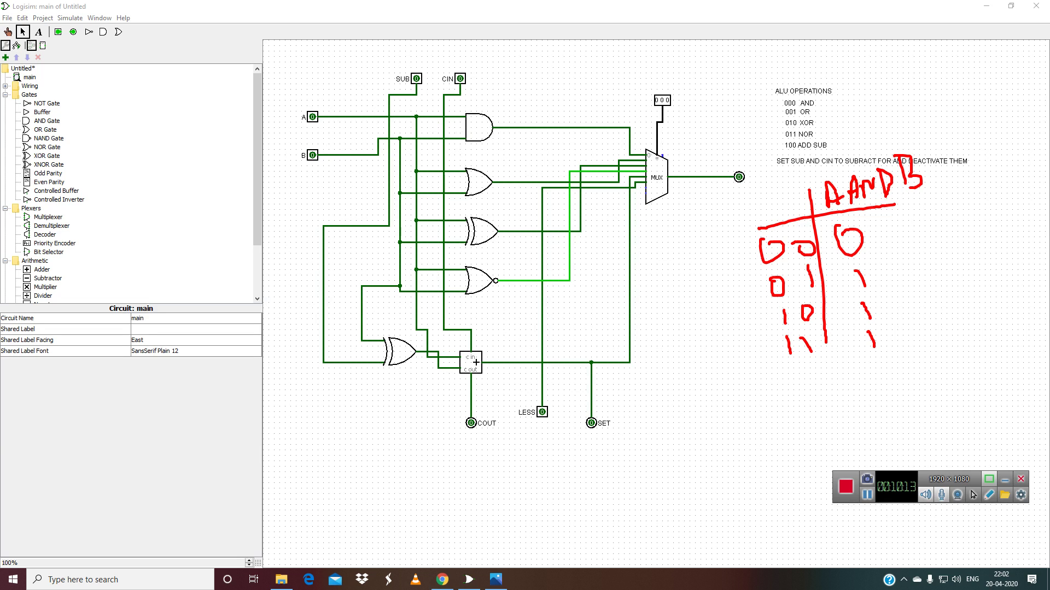
- Test the input pins by switching A to 1 and back to 0, and toggling B the same way
left_click(8, 32)
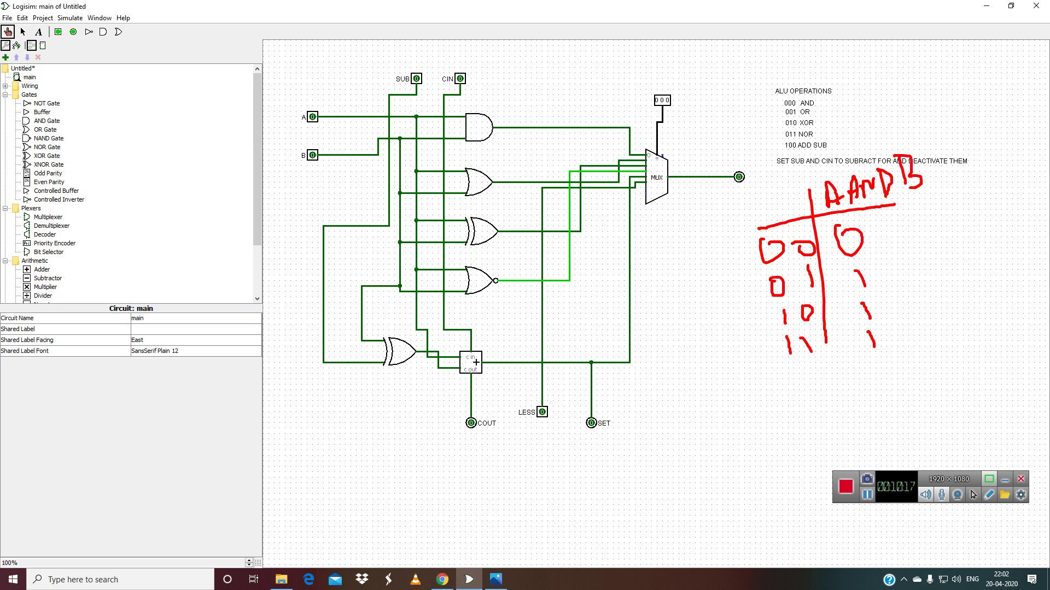
left_click(312, 117)
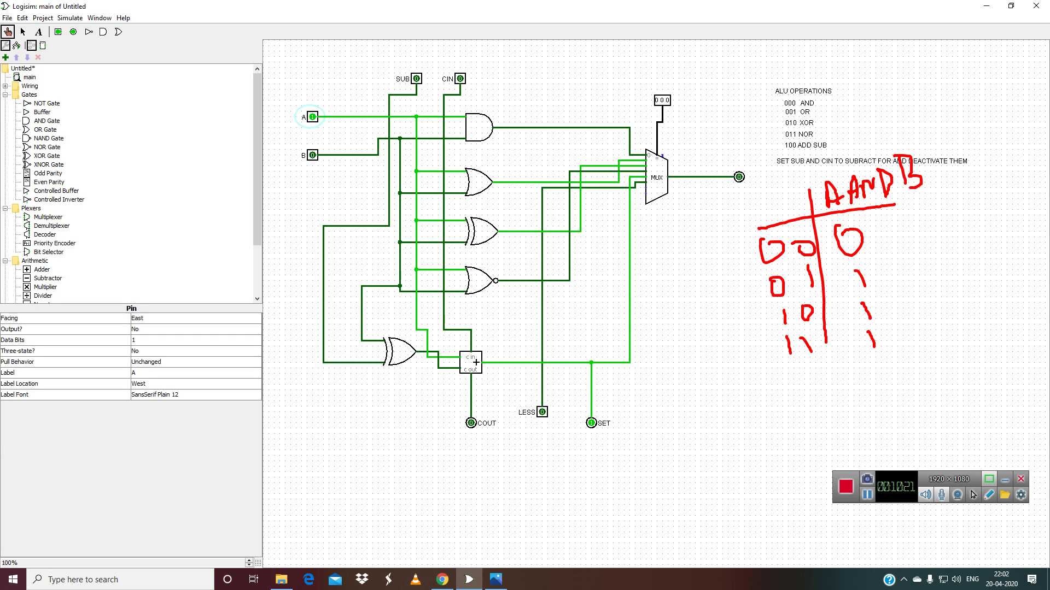
left_click(312, 117)
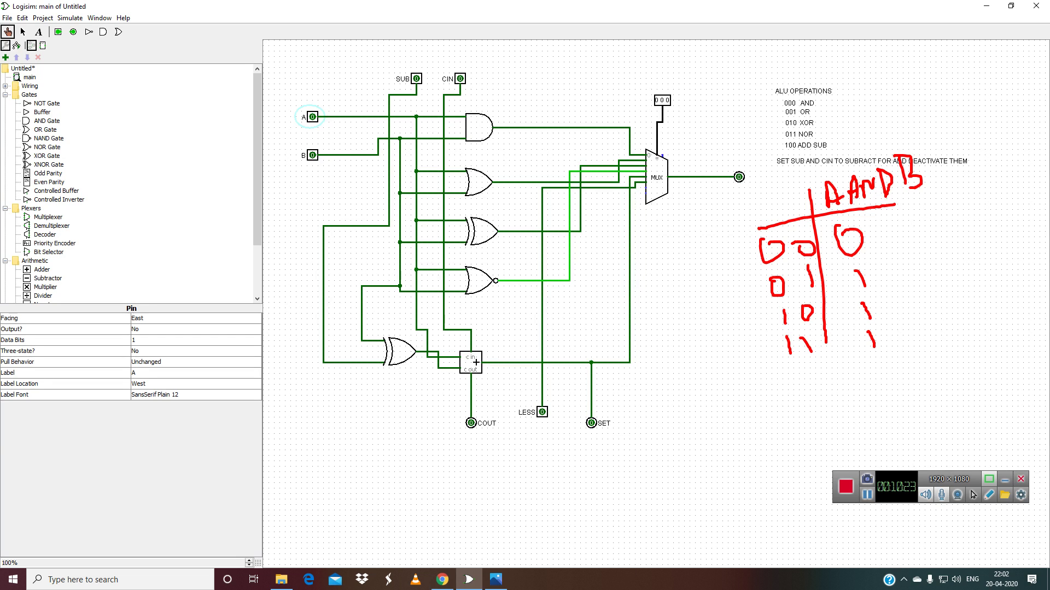
left_click(312, 155)
left_click(312, 155)
left_click(867, 495)
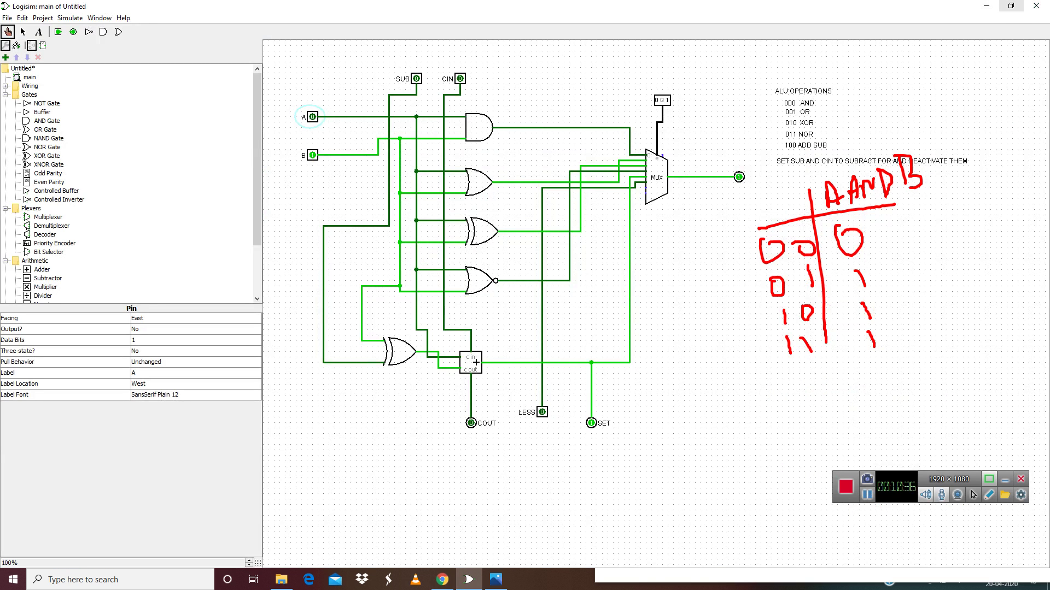
- Shrink the Logisim window, place it below the browser's truth table, and set the multiplexer select to 000 with B at 1
left_click(1010, 6)
left_click_drag(554, 54, 538, 356)
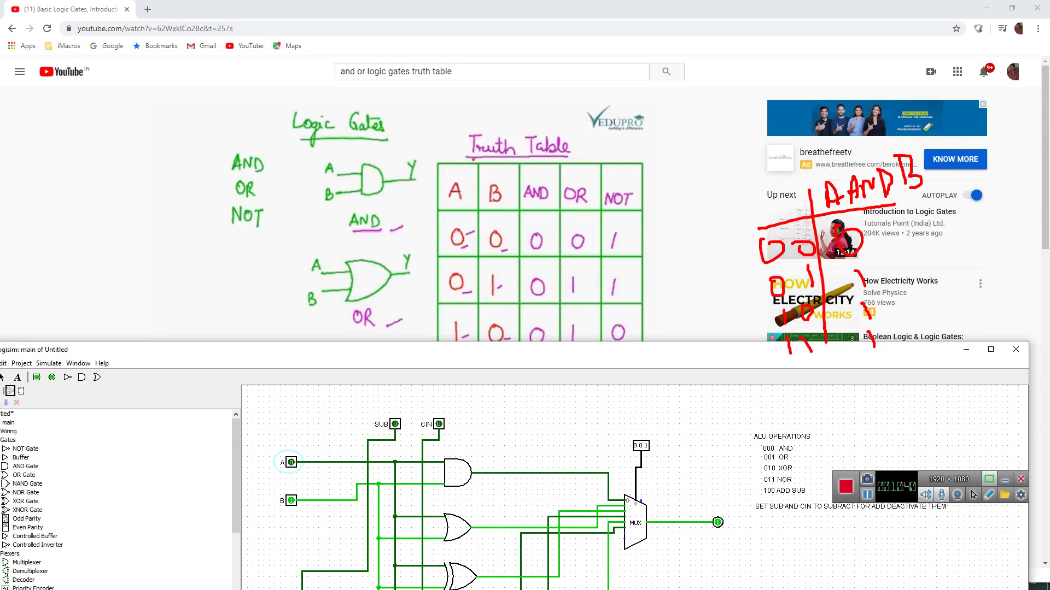
left_click(291, 500)
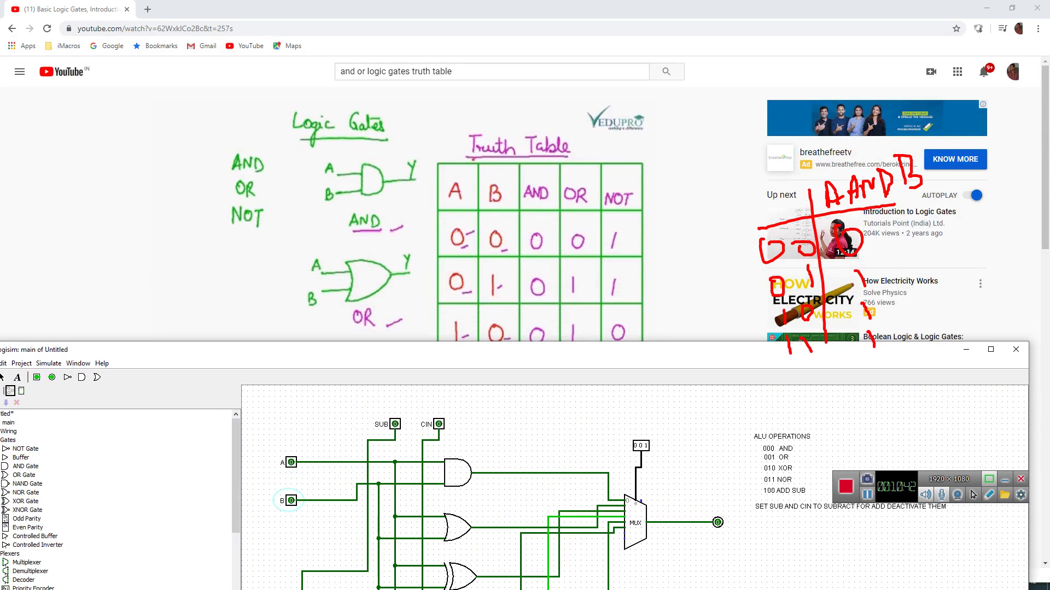
left_click(645, 446)
left_click(291, 500)
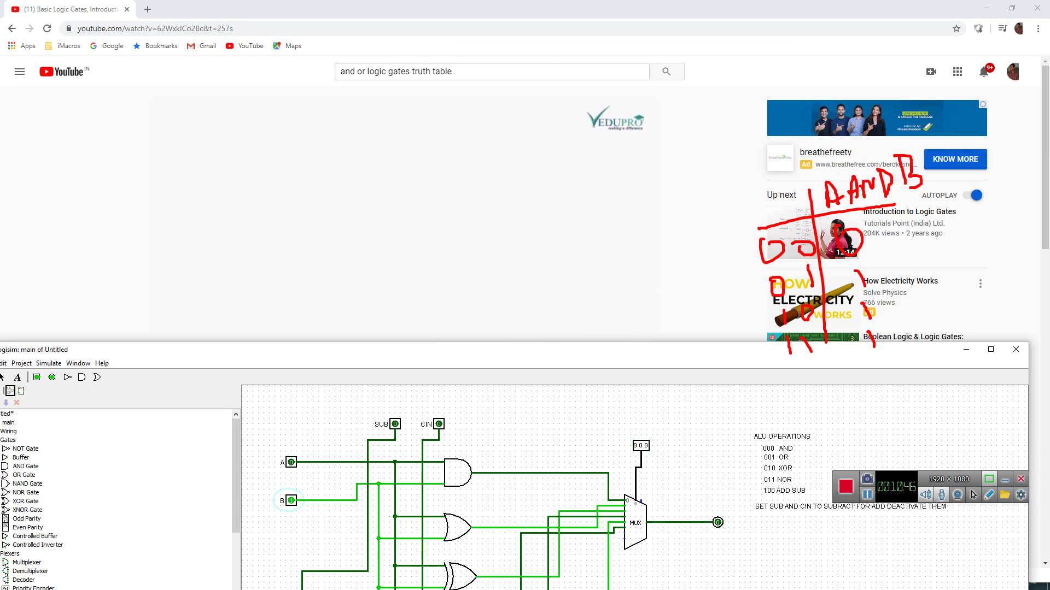
- Rewind the YouTube logic gates video to the AND, OR, NOT truth table at 3:01 and reposition the Logisim window below it
key("alt+Tab")
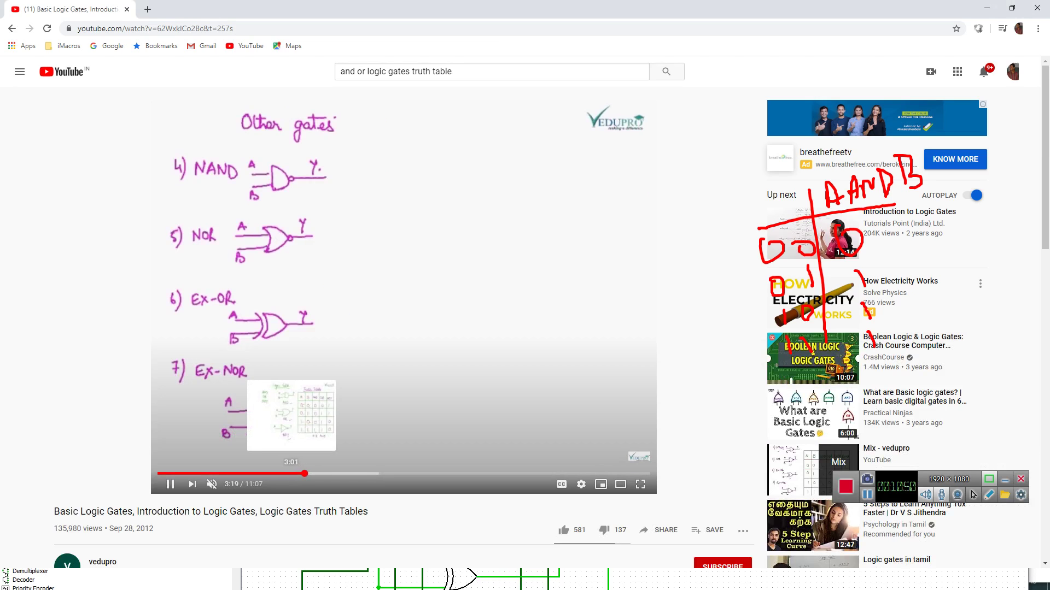
left_click(291, 474)
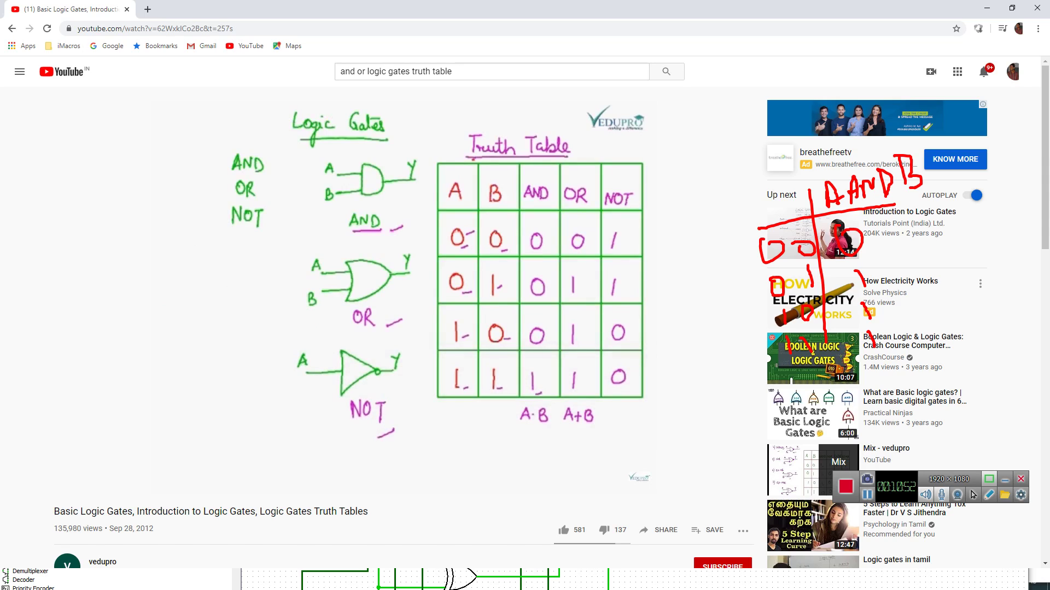
key("alt+Tab")
left_click_drag(525, 349, 553, 361)
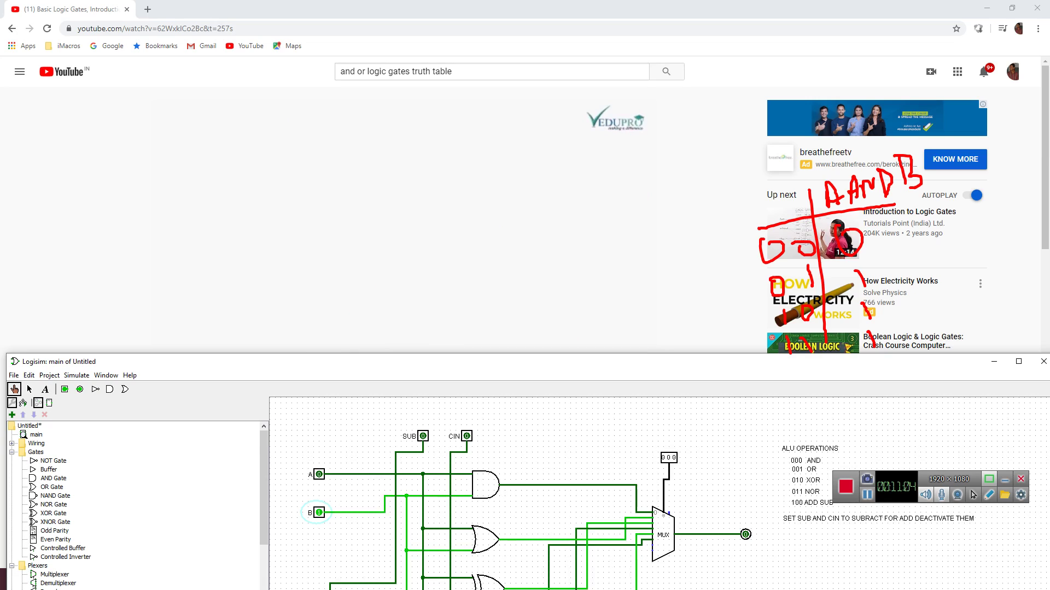
- Return input B to 0 and toggle input A on and back off
left_click(318, 513)
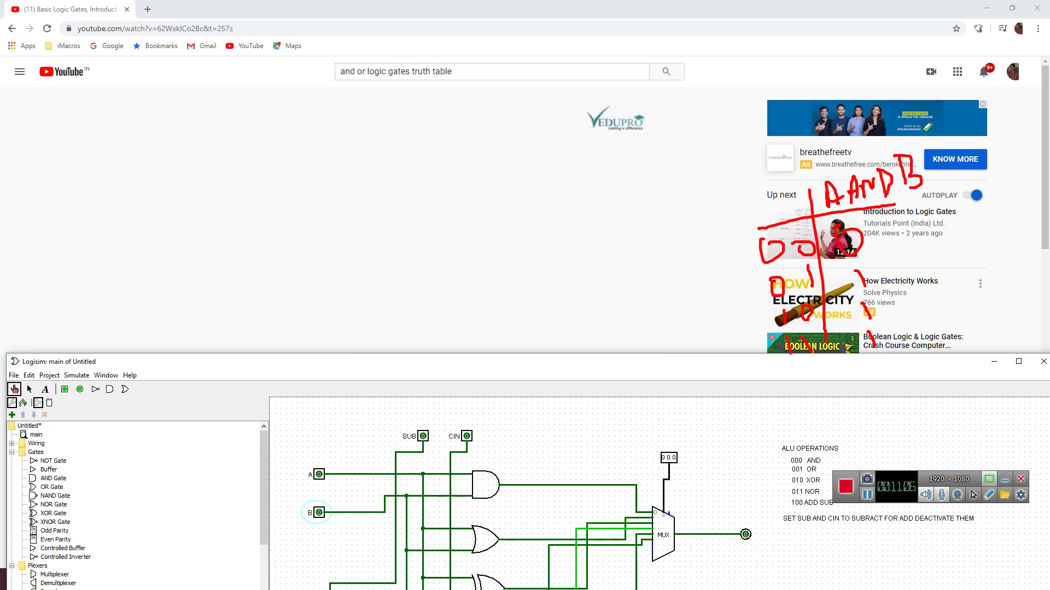
left_click(318, 474)
left_click(318, 475)
- Switch to the browser, pause the video on the AND, OR, NOT truth table, and switch back to Logisim
key("alt+Tab")
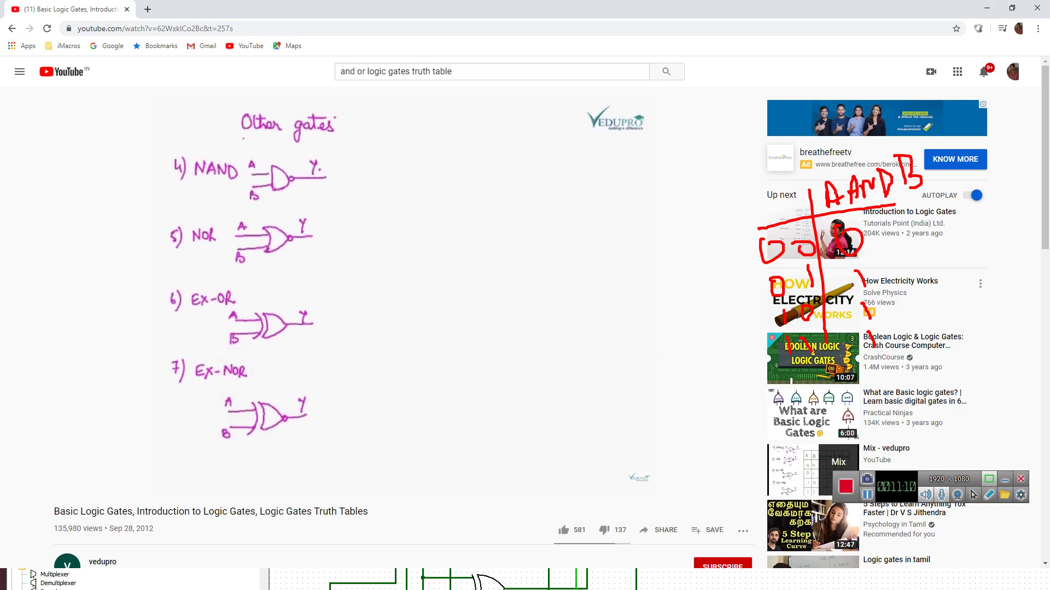
left_click(169, 484)
left_click(296, 474)
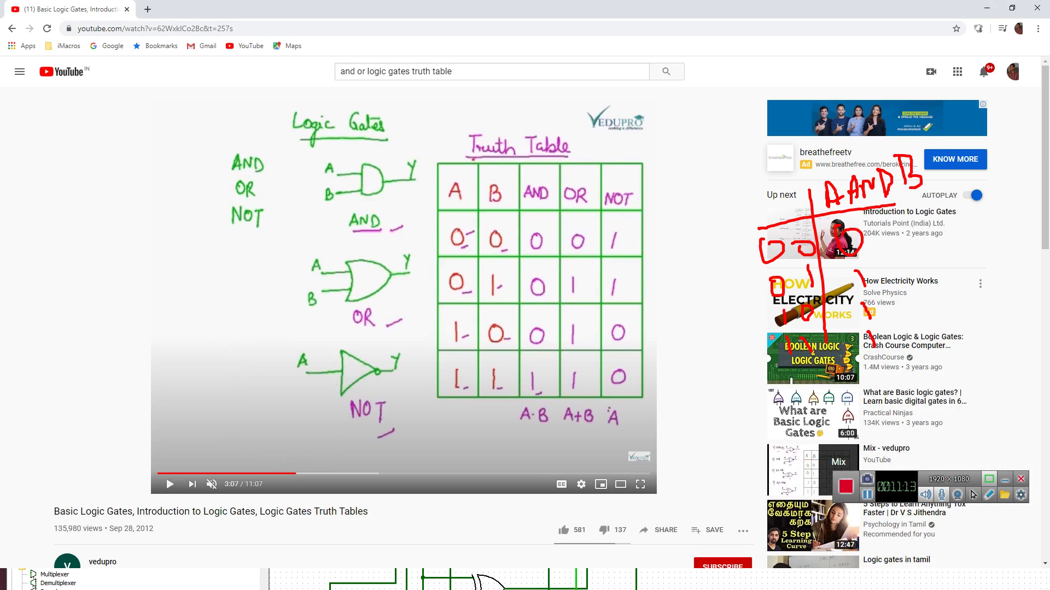
key("alt+Tab")
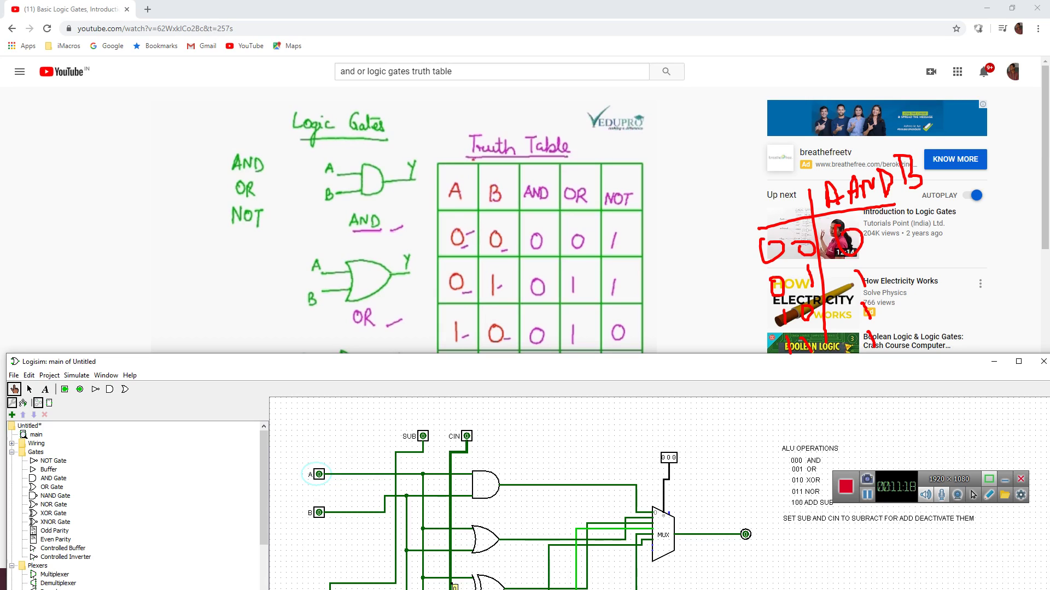
- Test the AND operation with select 000 by cycling A and B through the truth table's input combinations, keeping the table uncovered
left_click(668, 457)
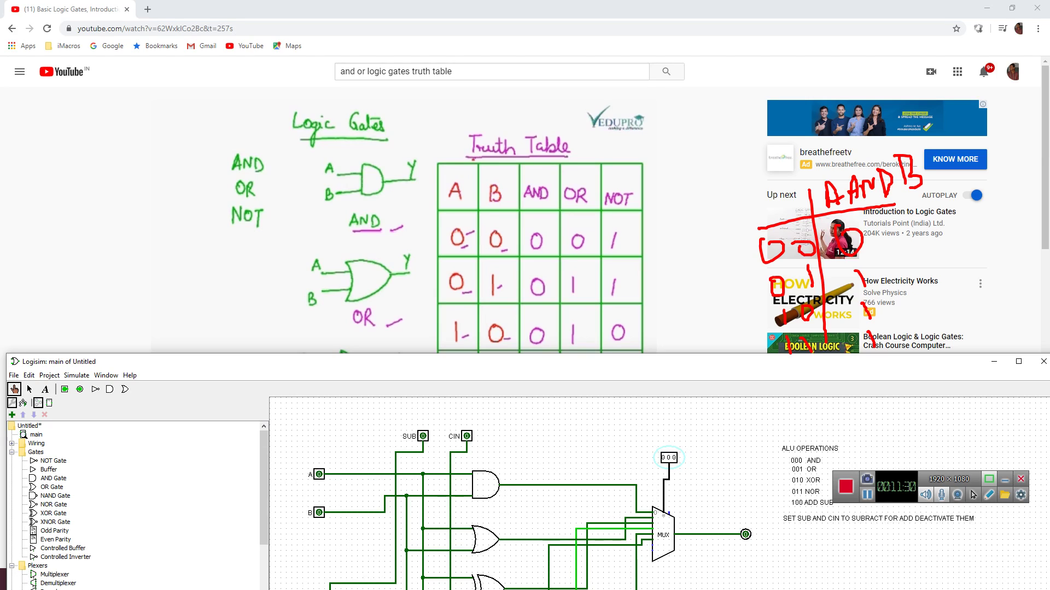
left_click(318, 513)
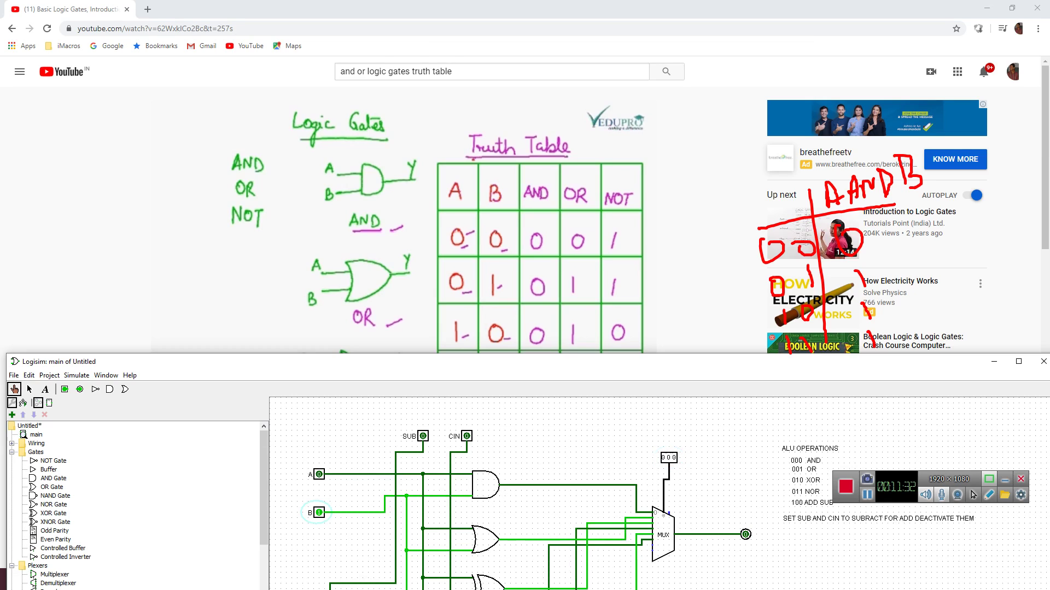
left_click_drag(544, 364, 544, 416)
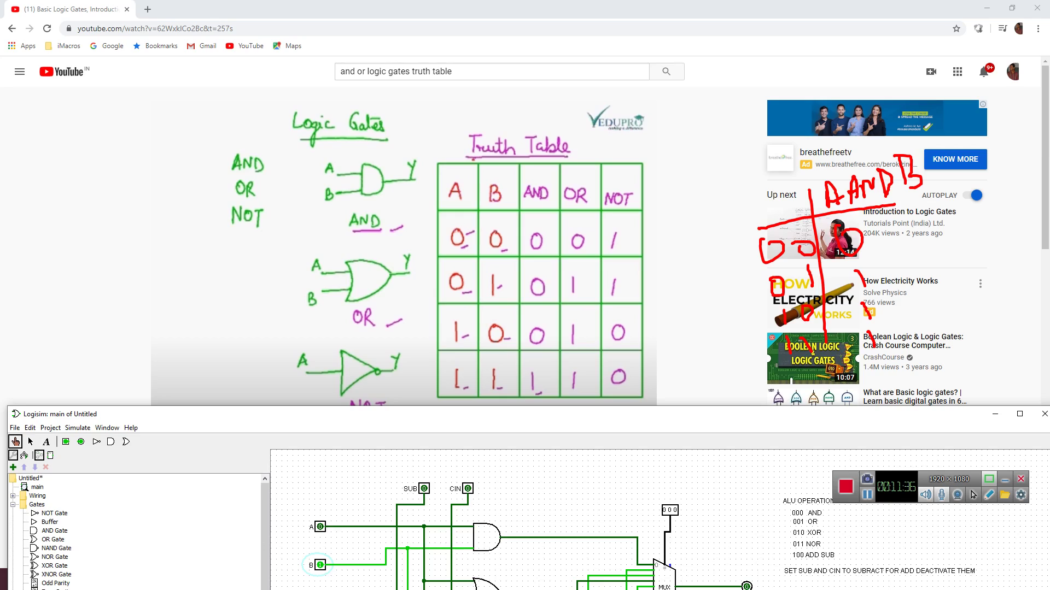
left_click_drag(621, 413, 621, 406)
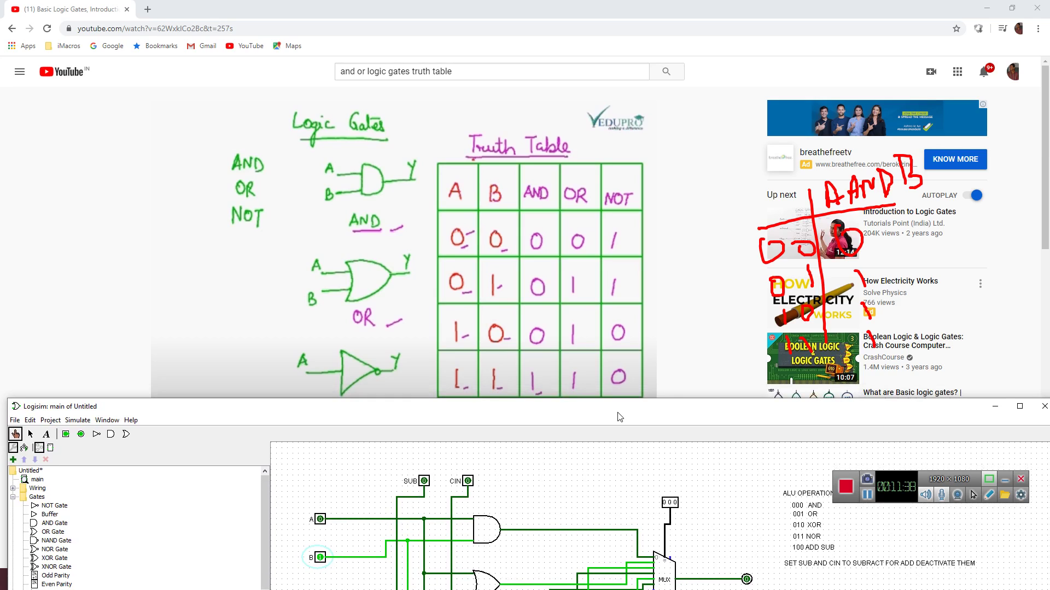
left_click(320, 558)
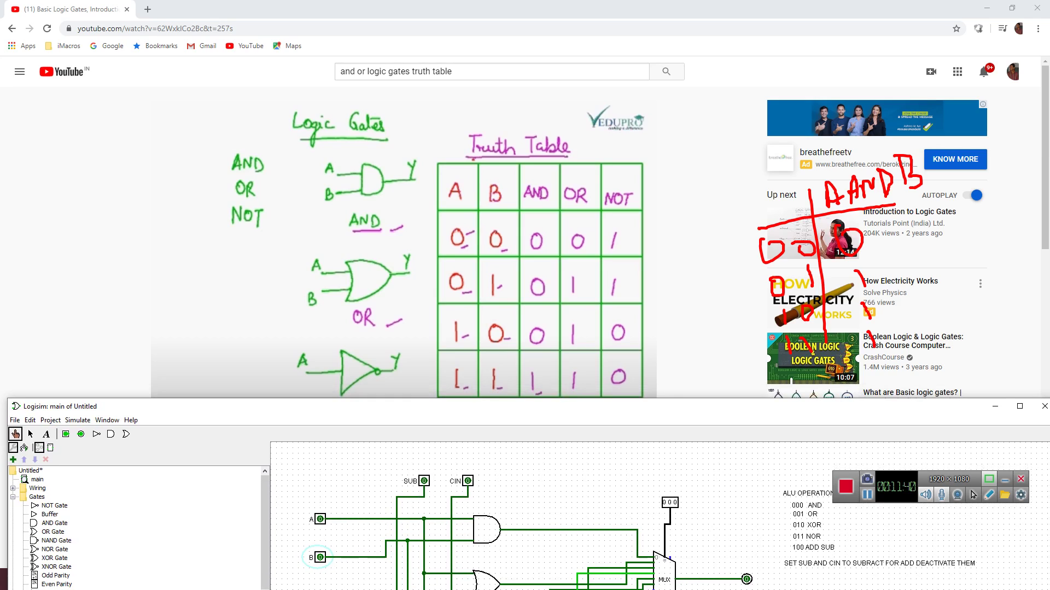
left_click(320, 519)
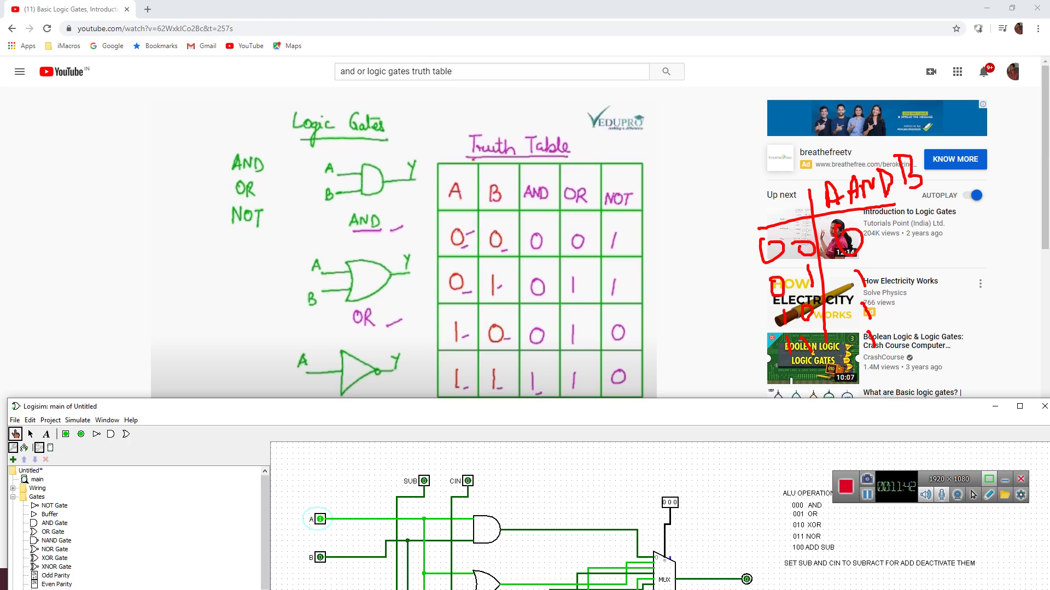
left_click(320, 557)
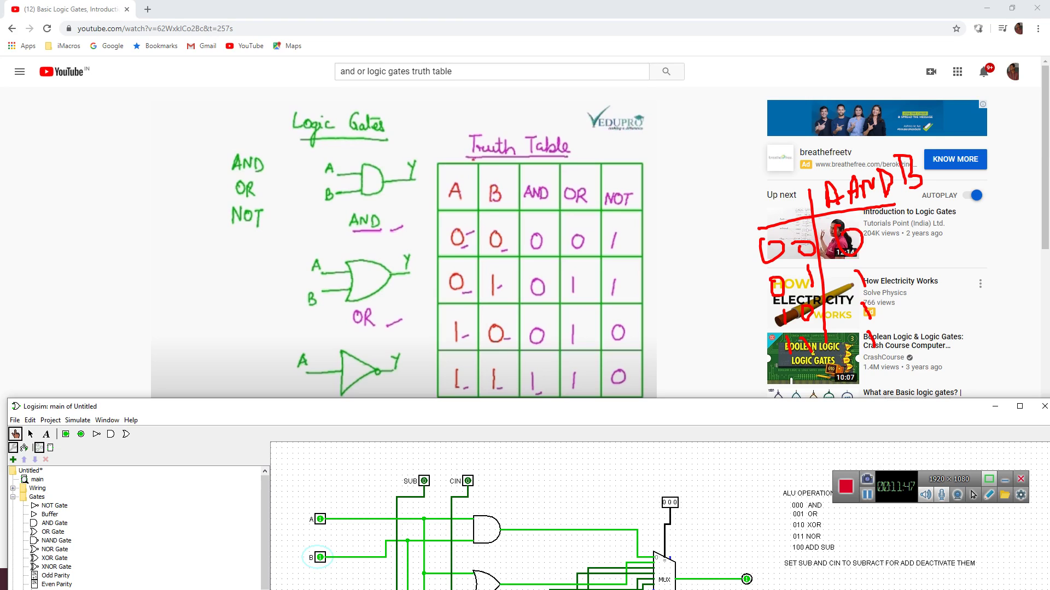
left_click(321, 520)
left_click(320, 557)
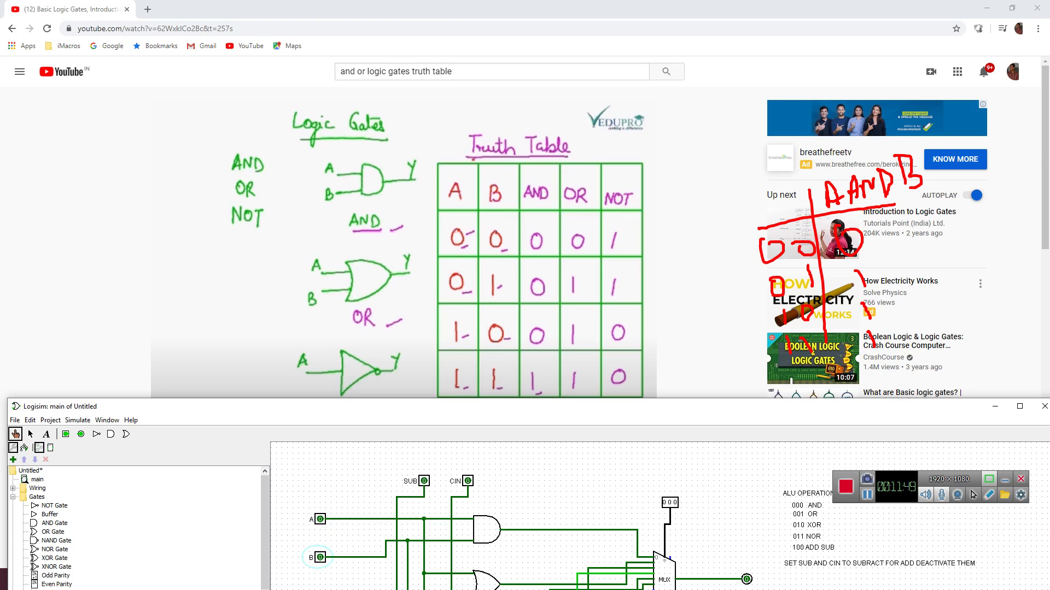
- Set the multiplexer select to 001 and test the OR operation with the truth table's combinations of A and B
left_click(675, 502)
left_click(320, 557)
left_click(319, 519)
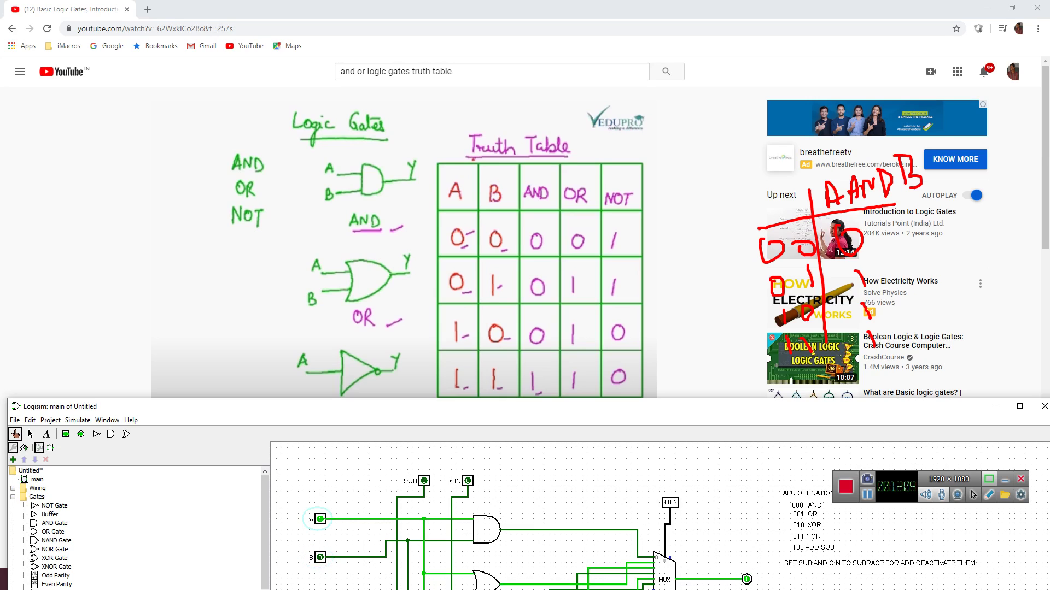
left_click(320, 519)
left_click(320, 558)
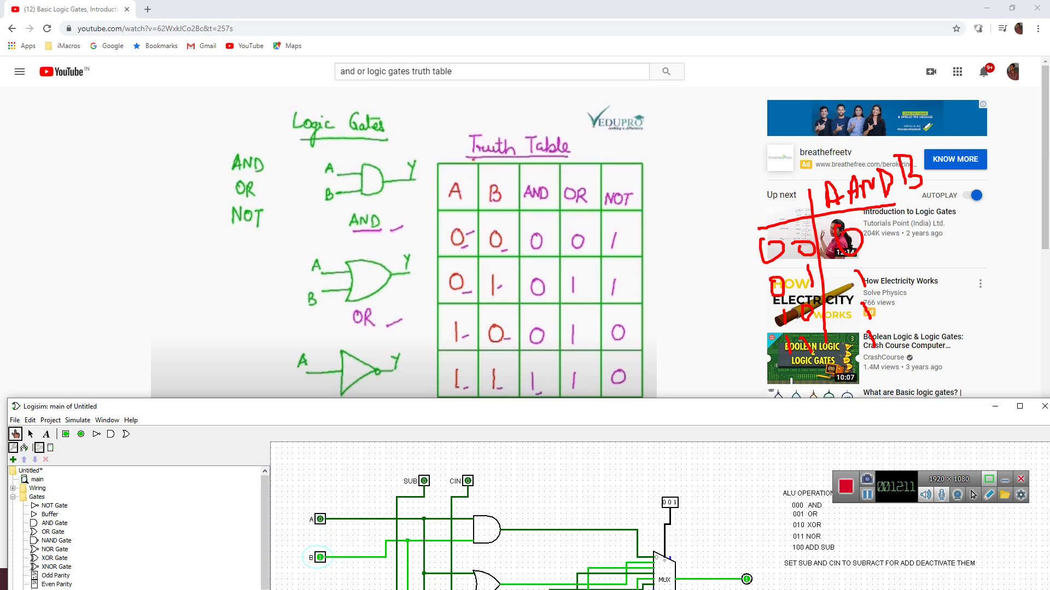
left_click(320, 519)
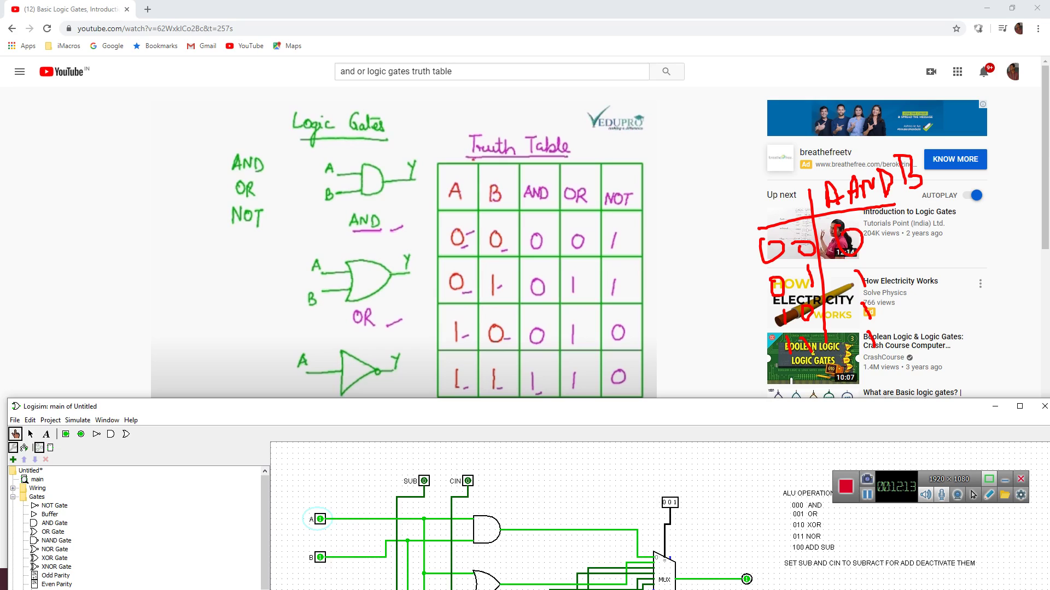
left_click(320, 519)
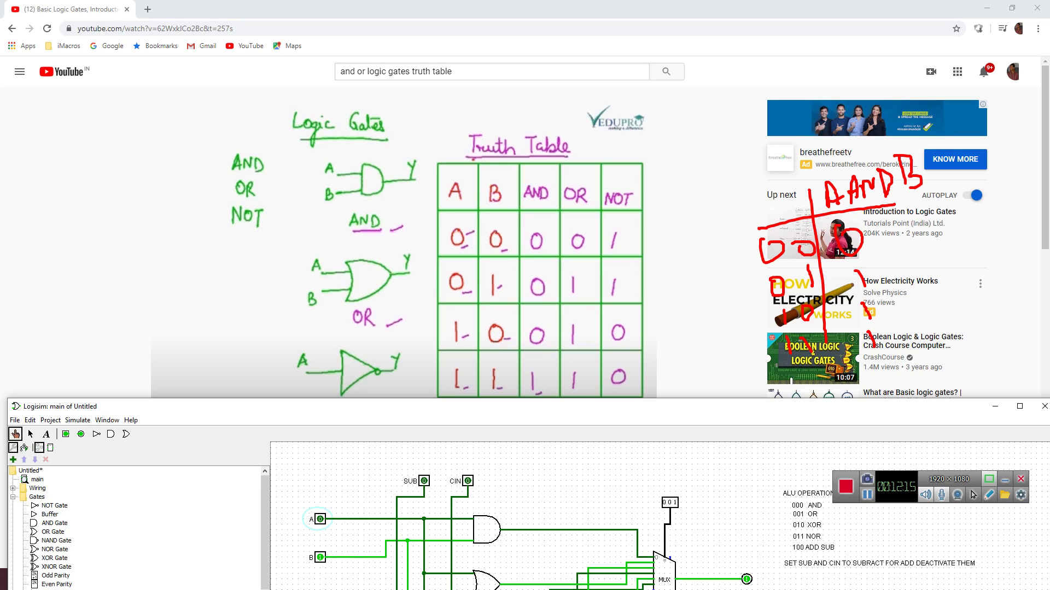
left_click(320, 557)
left_click(867, 494)
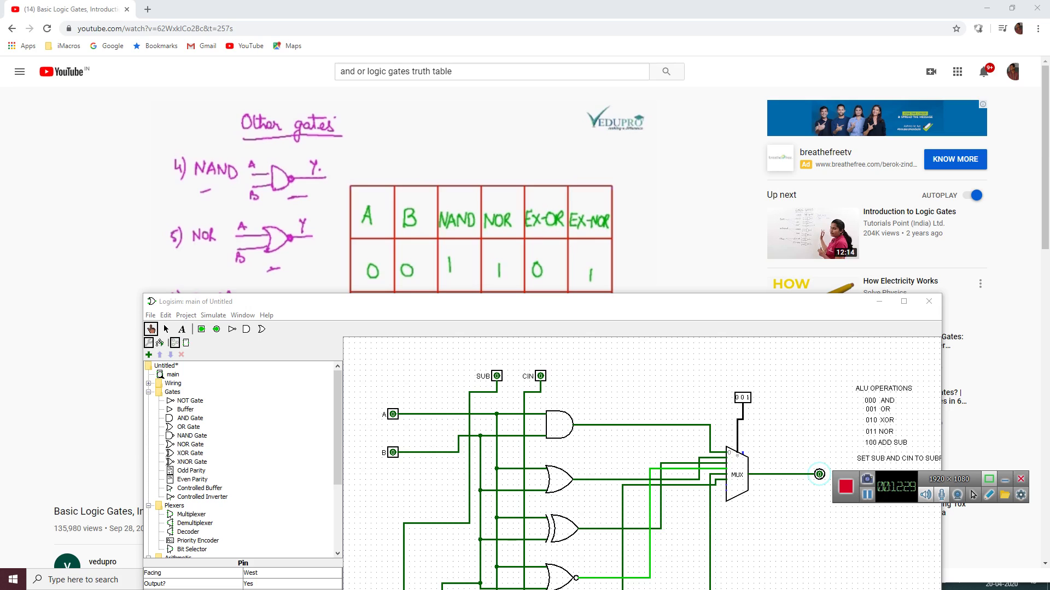
- Move the Logisim window lower to uncover the video's second truth table, toggle B on and off, and set A to 1
left_click_drag(601, 303, 598, 354)
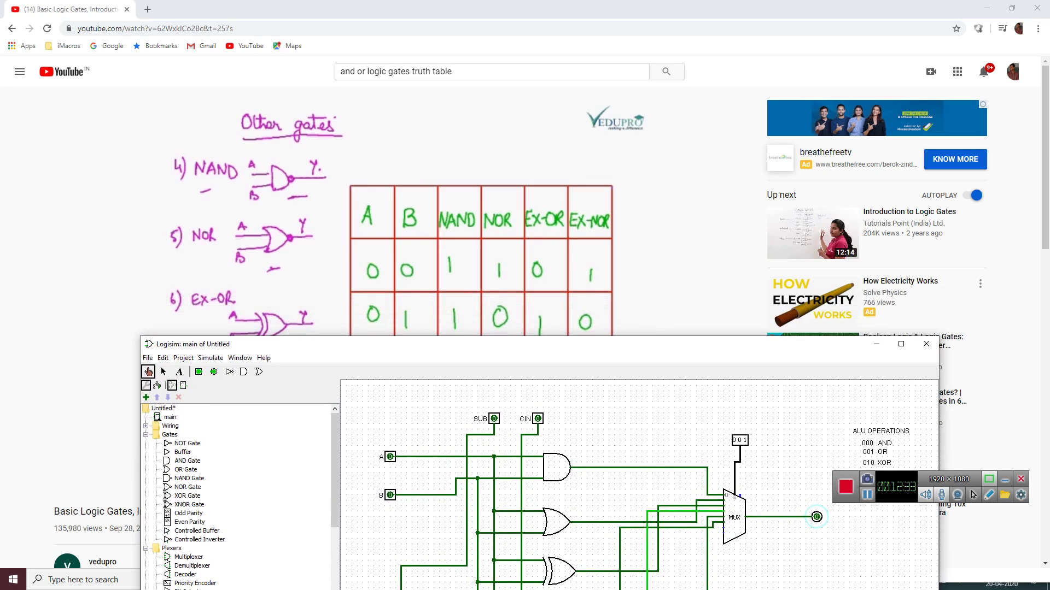
left_click(389, 495)
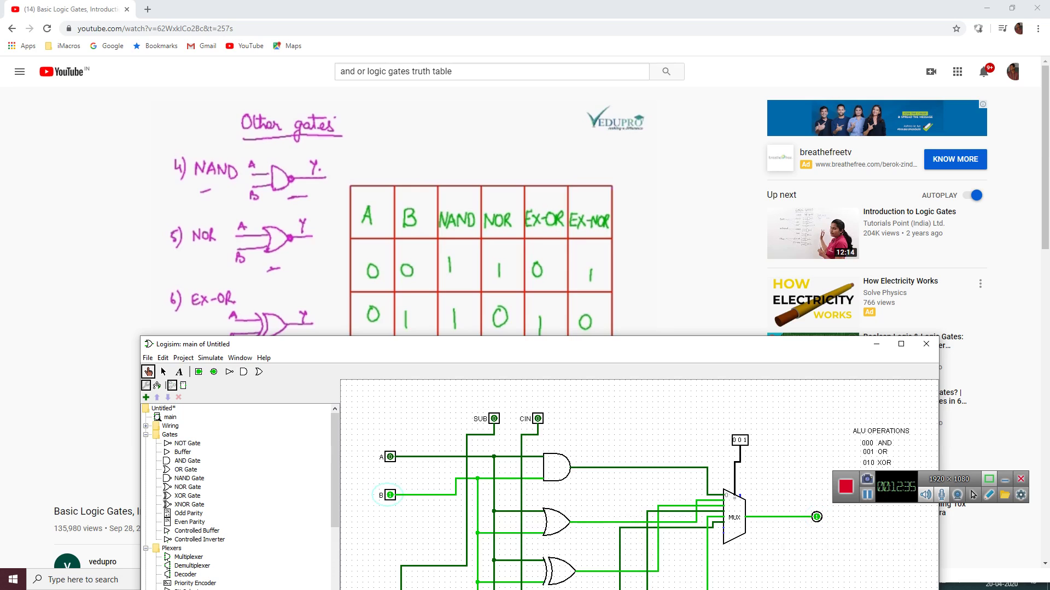
left_click(389, 495)
mouse_move(546, 350)
left_mouse_down()
mouse_move(546, 399)
mouse_move(544, 367)
left_mouse_up()
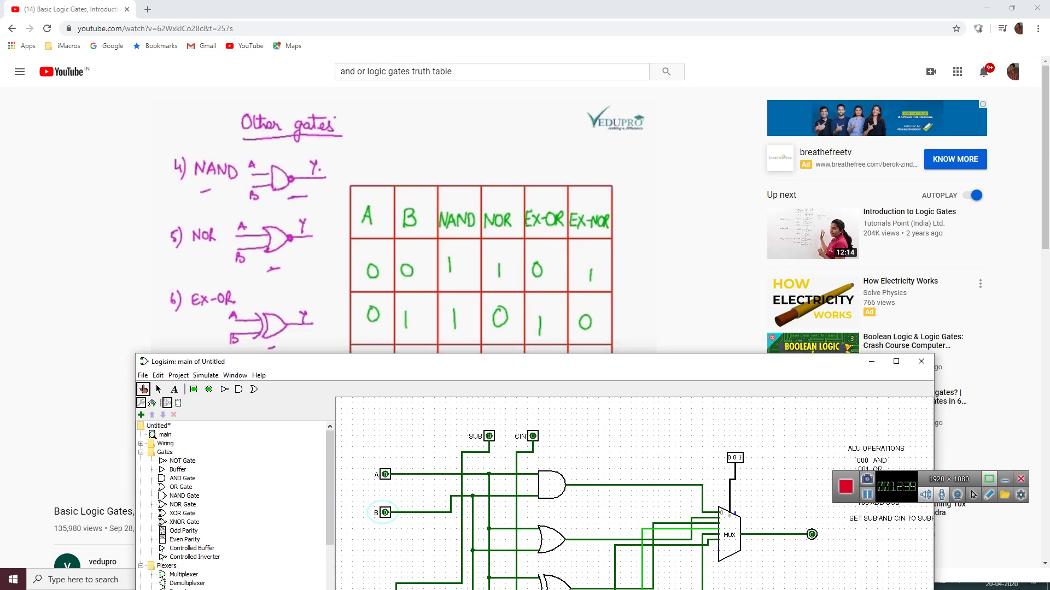
left_click(385, 474)
- Uncover the full NAND, NOR, EX-OR, EX-NOR truth table, pause the video on it, and move the Logisim window back up
left_click_drag(581, 368, 587, 477)
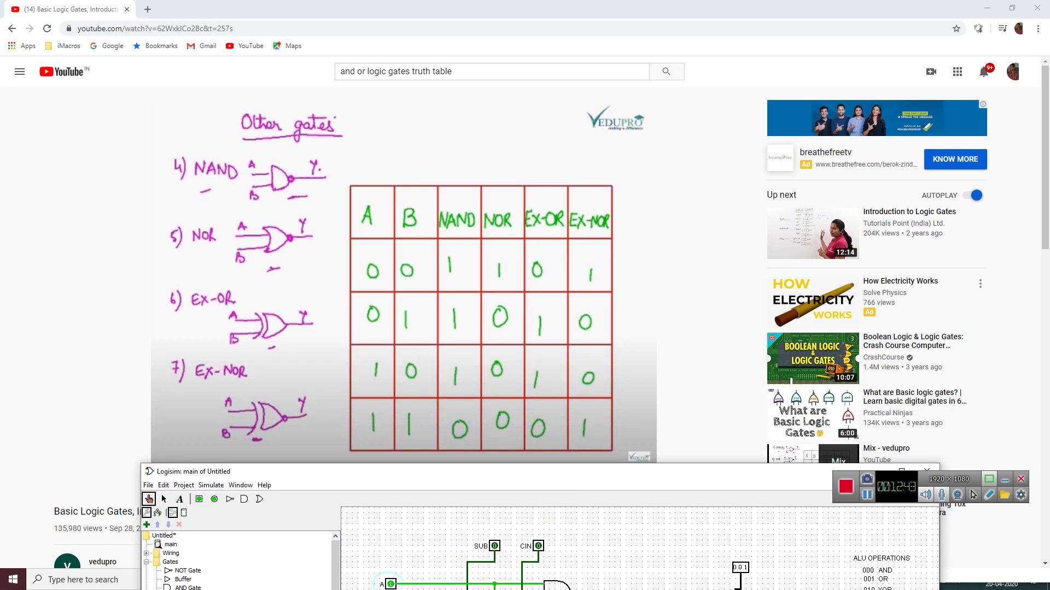
left_click(558, 400)
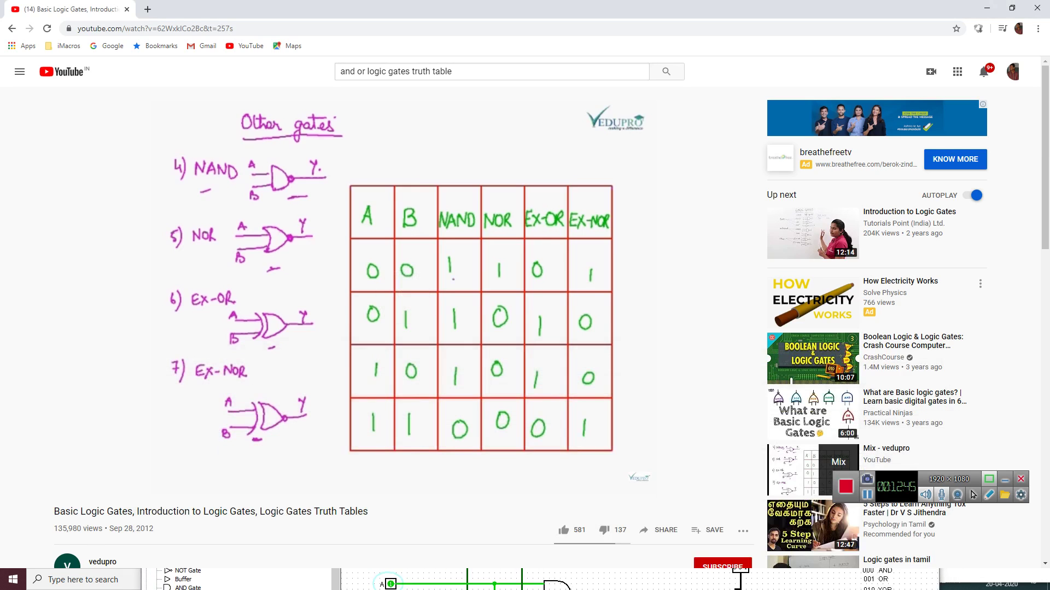
key("space")
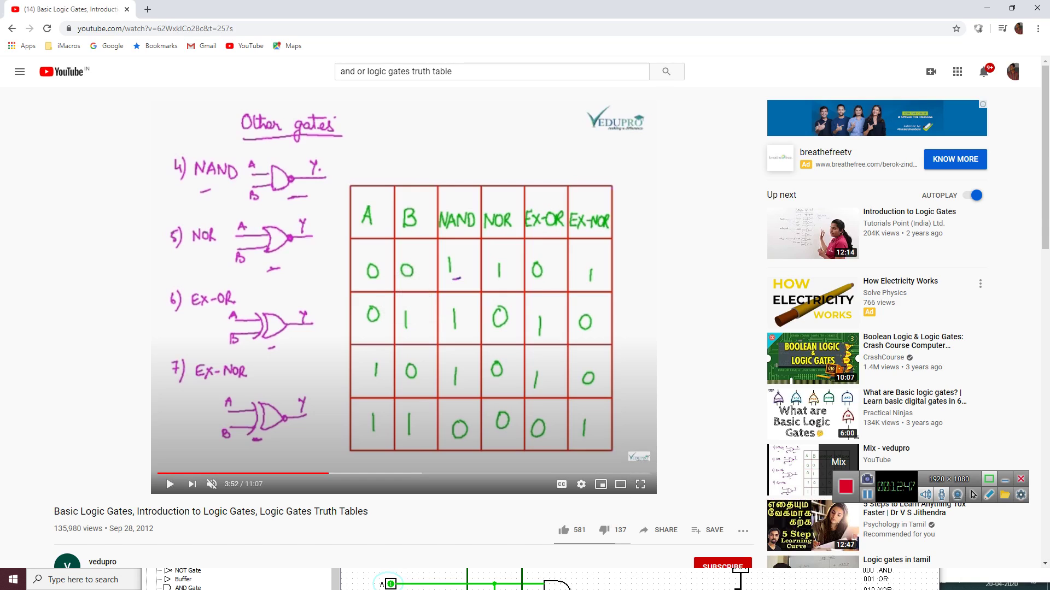
key("alt+Tab")
left_click_drag(637, 476, 620, 350)
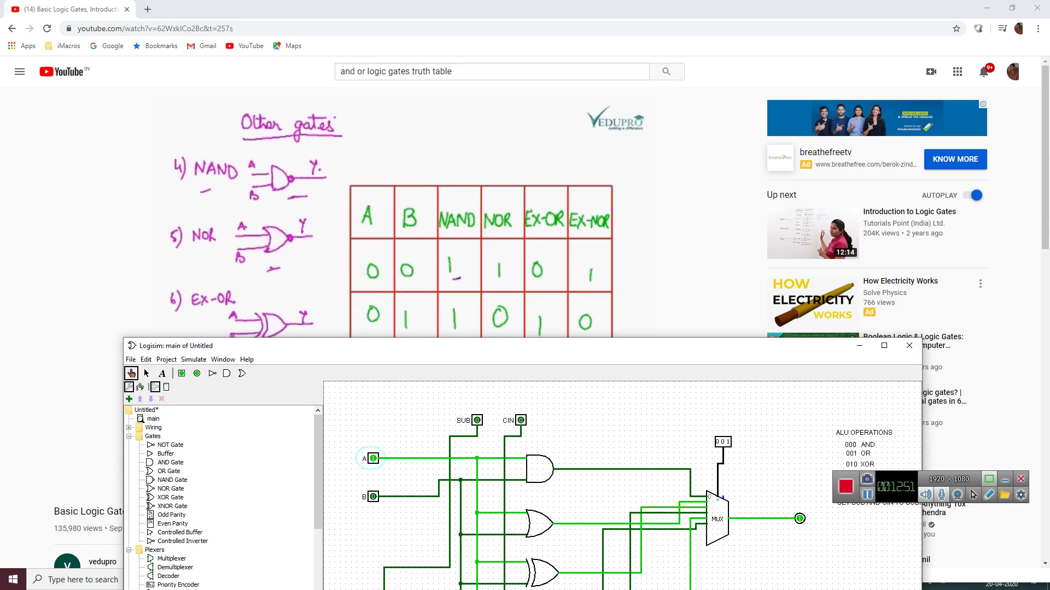
- Set the multiplexer's 3-bit select input to 010 for the XOR operation
left_click(728, 442)
left_click(723, 442)
left_click_drag(948, 479, 972, 230)
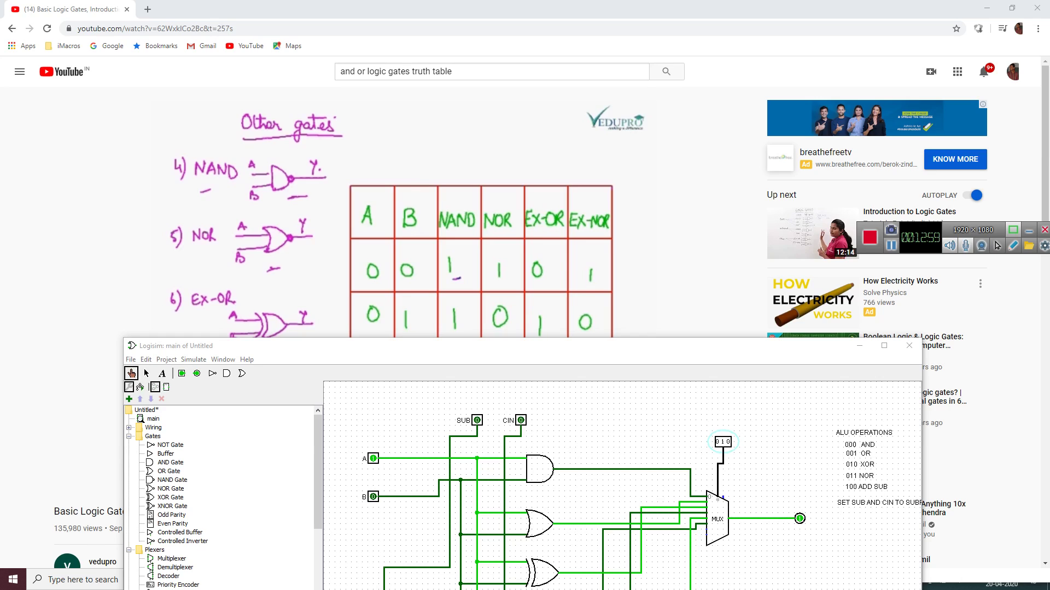
- Test the XOR operation by toggling B while A is 1, and finish with both A and B at 0
left_click(373, 496)
left_click(373, 497)
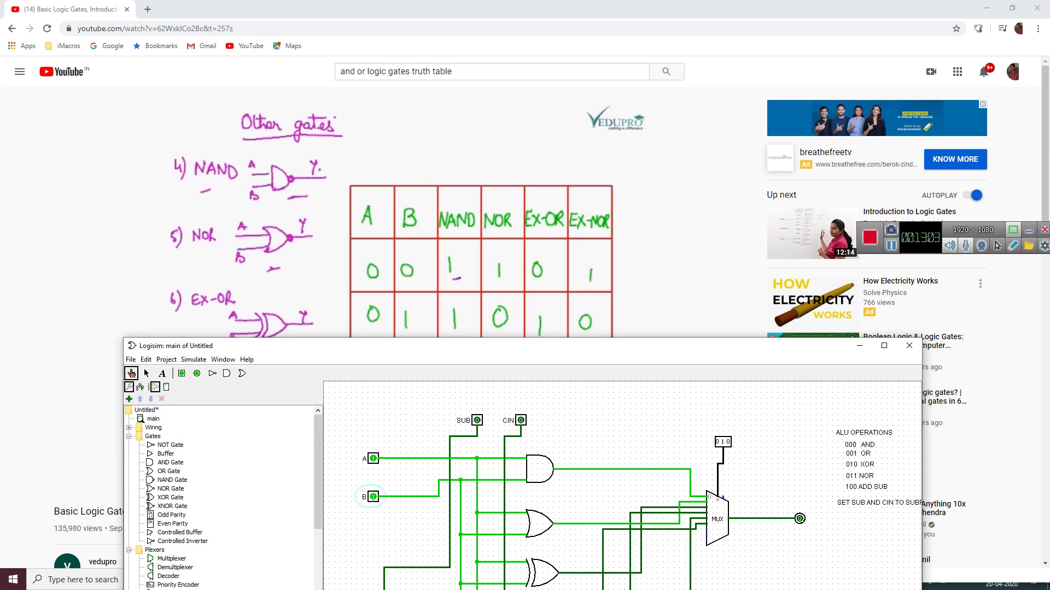
left_click_drag(635, 350, 656, 314)
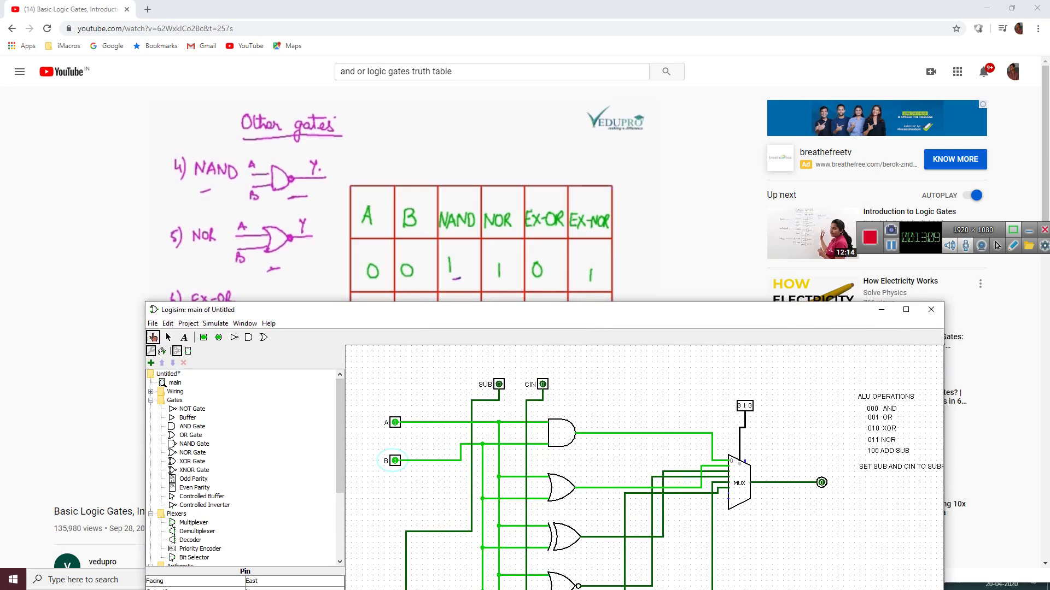
left_click(395, 461)
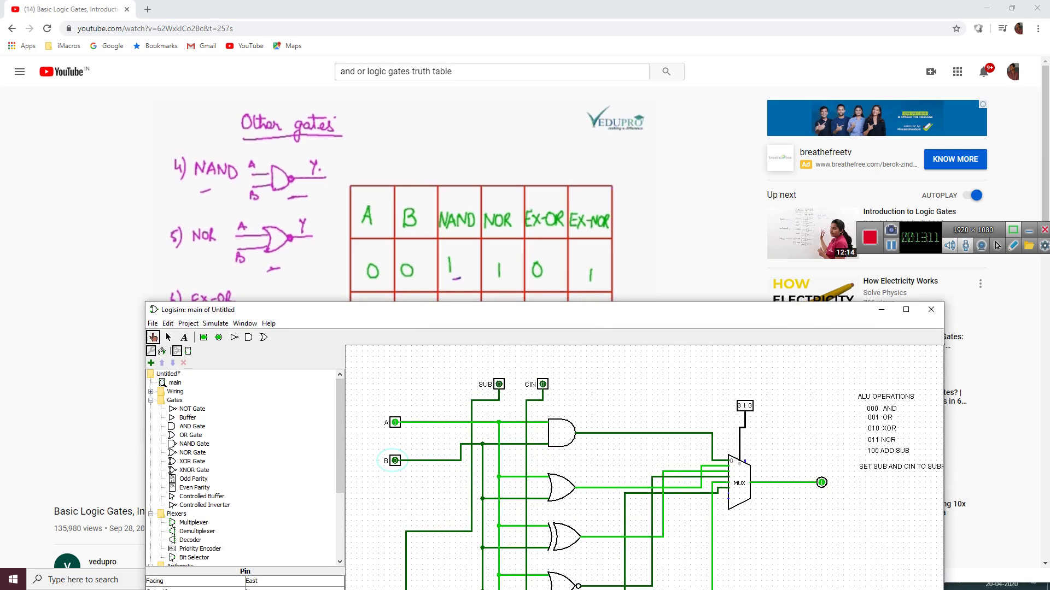
left_click(395, 422)
- Set the multiplexer select to 011 and test NOR with B alone and A alone at 1, returning both to 0
left_click(749, 406)
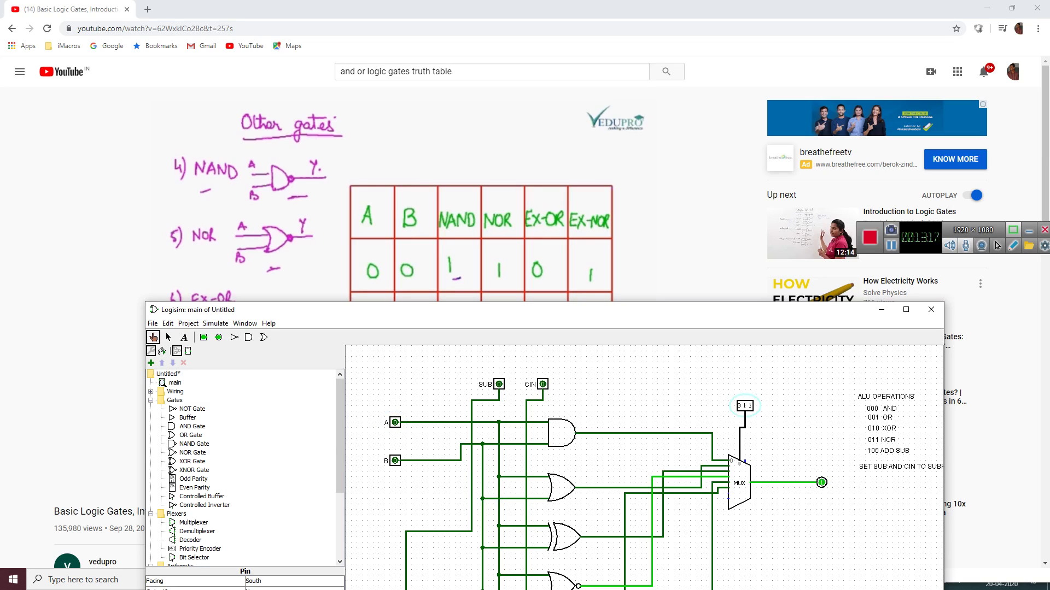
left_click_drag(382, 310, 393, 337)
left_click(405, 487)
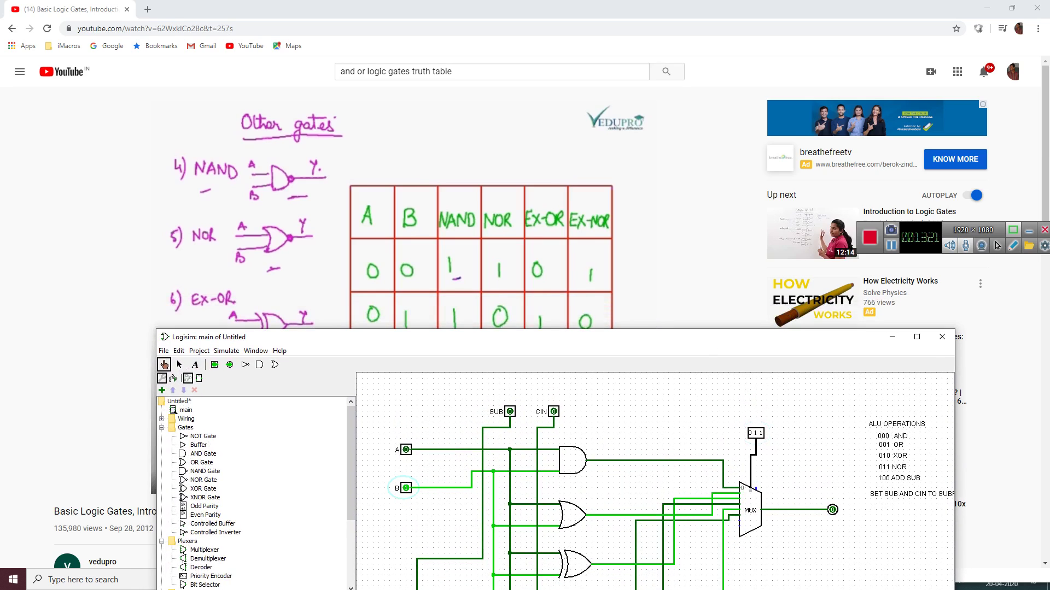
left_click(405, 488)
left_click(406, 449)
left_click(406, 449)
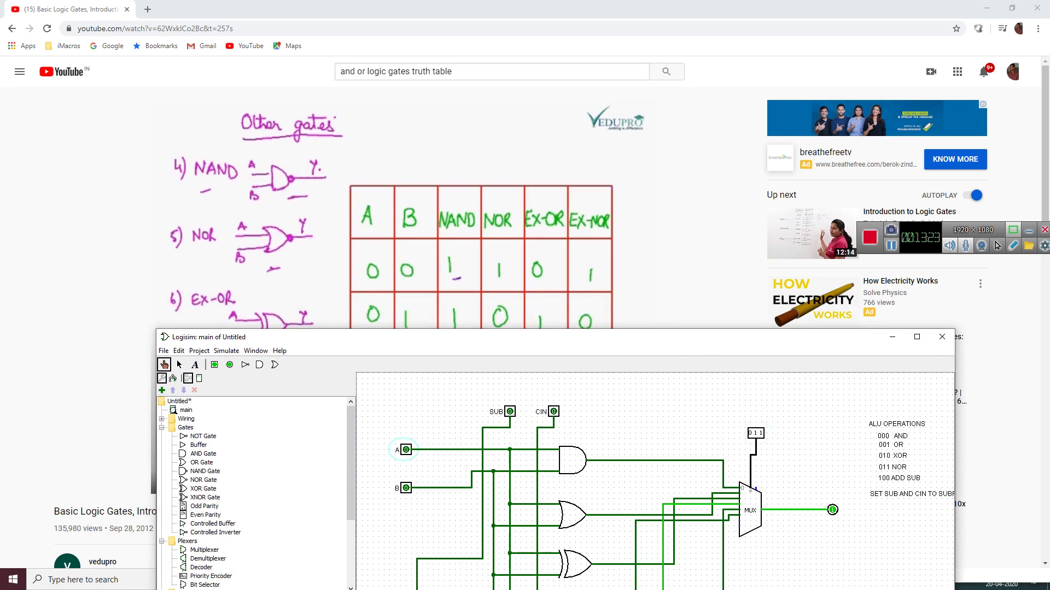
- Uncover the truth table to compare, and test NOR with A and B both at 1, returning both to 0
left_click_drag(608, 339, 603, 447)
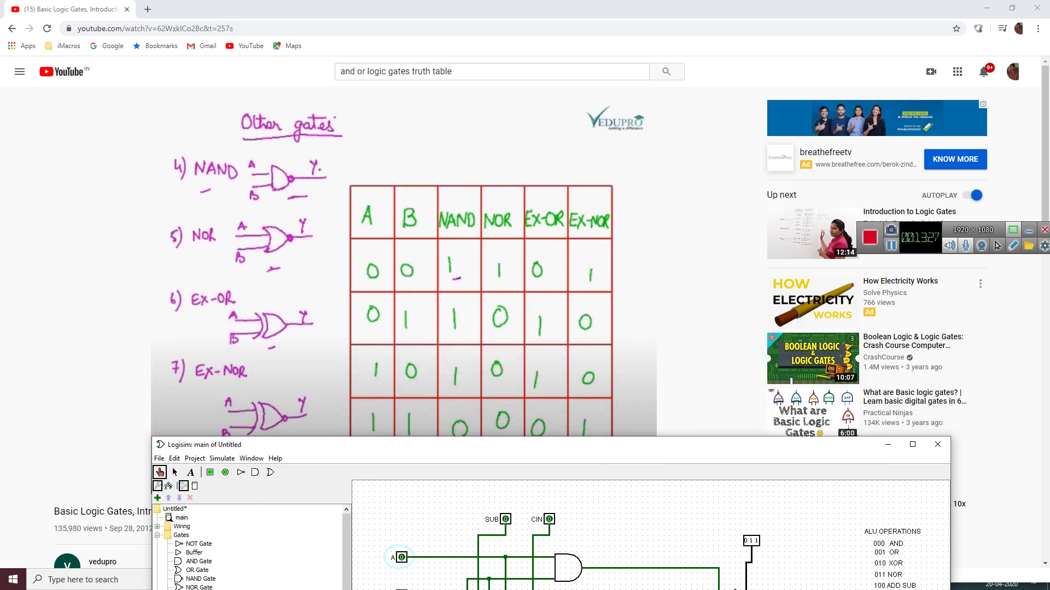
left_click_drag(604, 445, 616, 214)
left_click(414, 365)
left_click(414, 327)
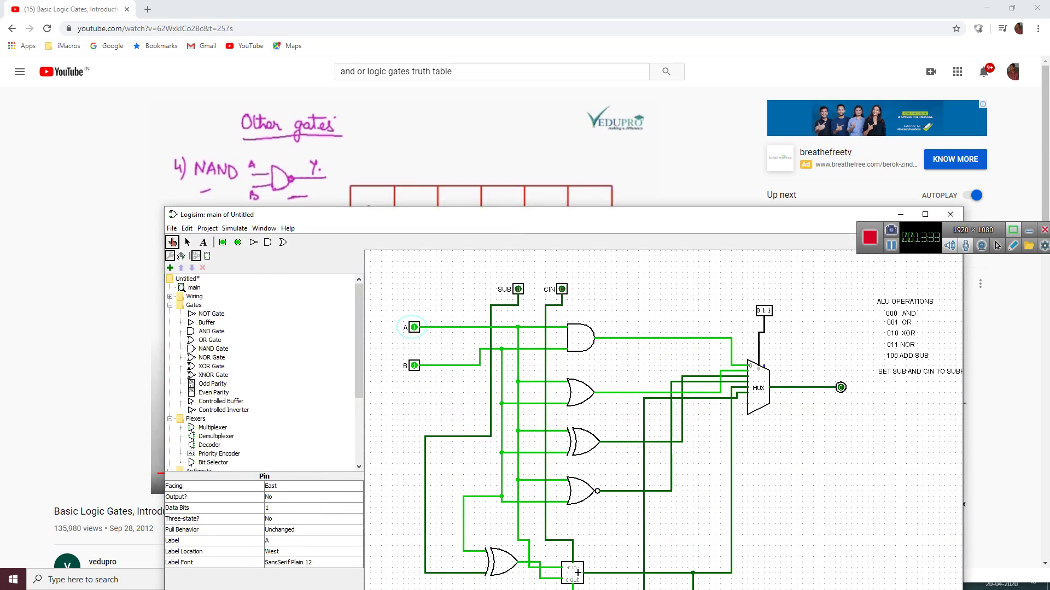
left_click(414, 327)
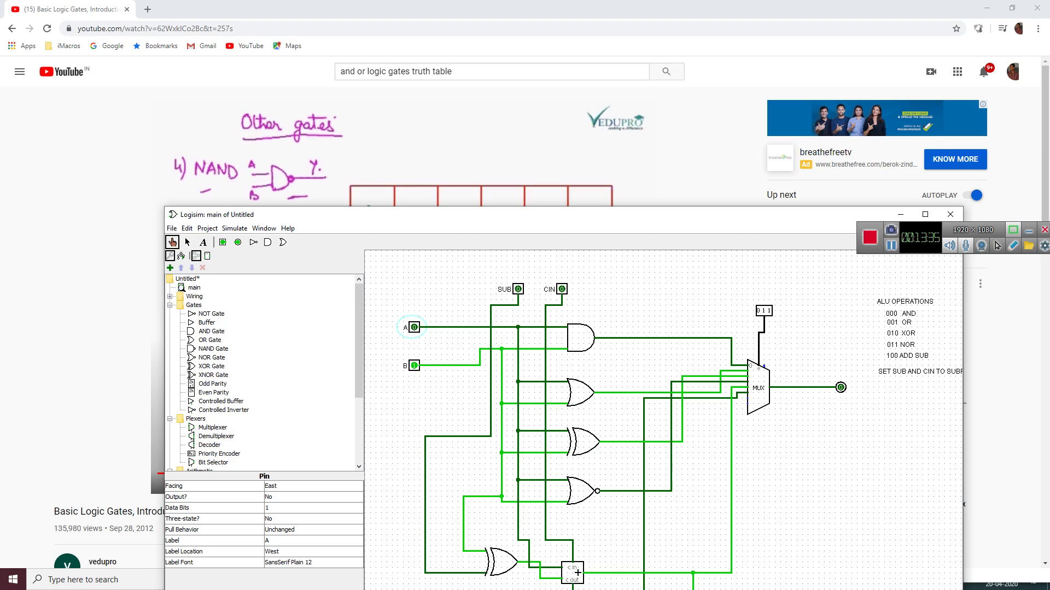
left_click(413, 365)
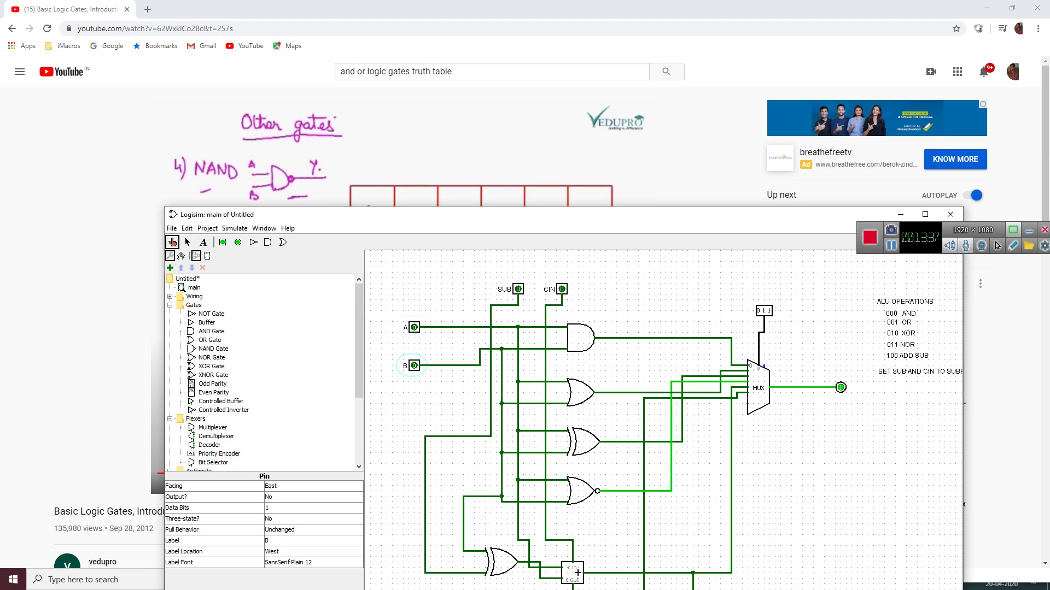
- Set the multiplexer select to 100 for the add/subtract operation and maximize the Logisim window
left_click(769, 310)
left_click_drag(644, 216, 612, 144)
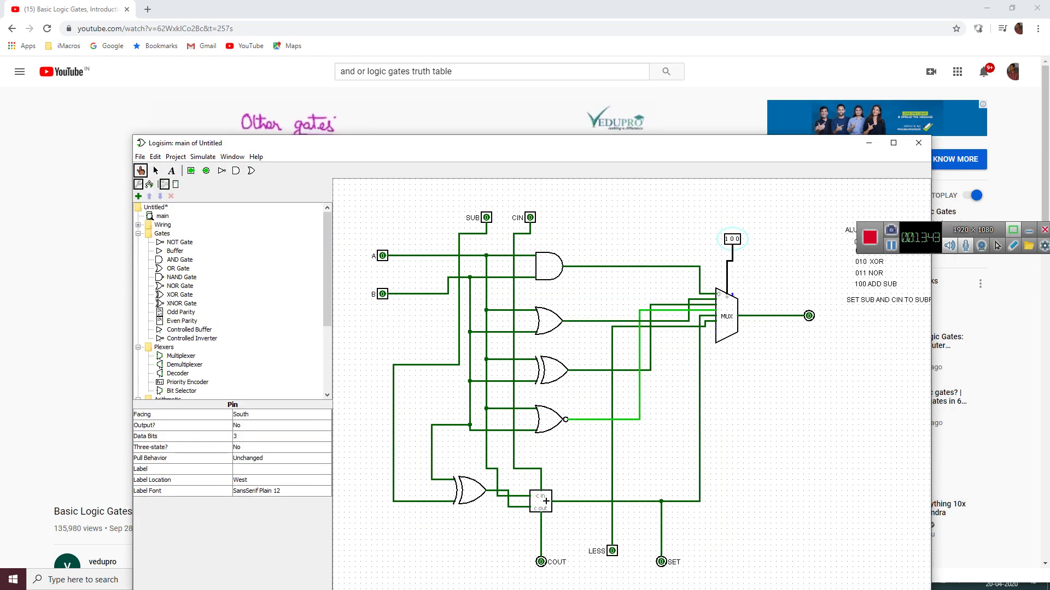
left_click(893, 143)
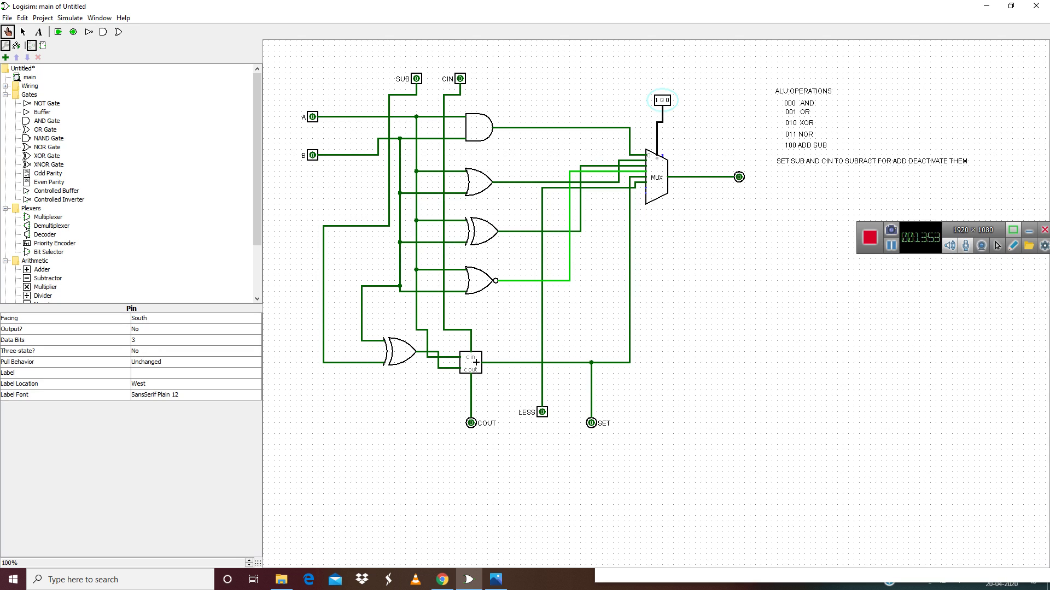
- Test addition with A and B both at 1, keeping SUB and CIN at 0, and reset A and B to 0
left_click(312, 116)
left_click(312, 156)
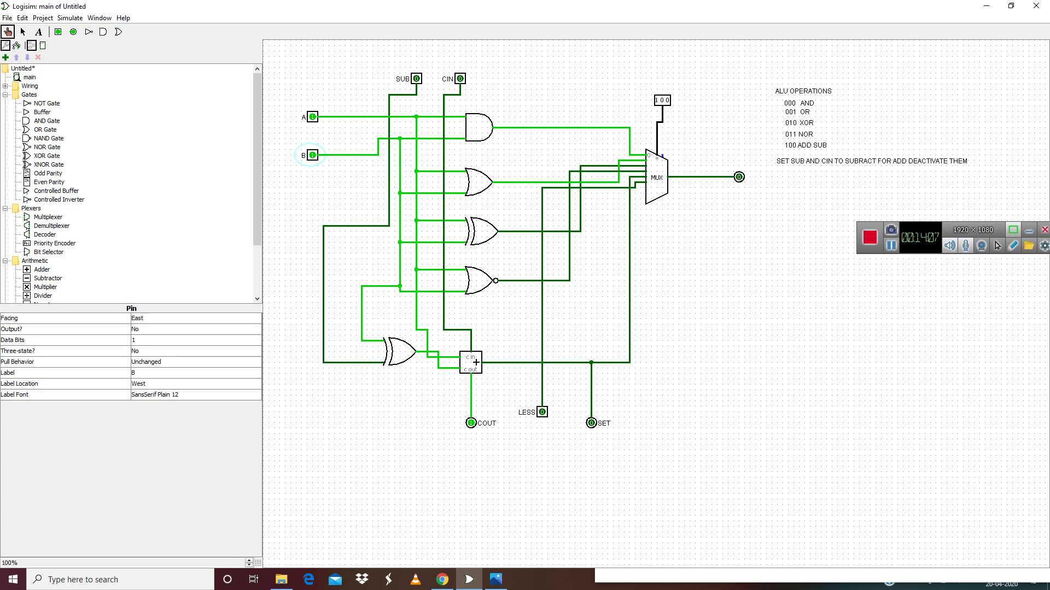
left_click(312, 155)
left_click(312, 117)
- Set SUB and CIN to 1 and test subtraction with A and B both at 1
left_click(416, 79)
left_click(416, 79)
left_click(460, 78)
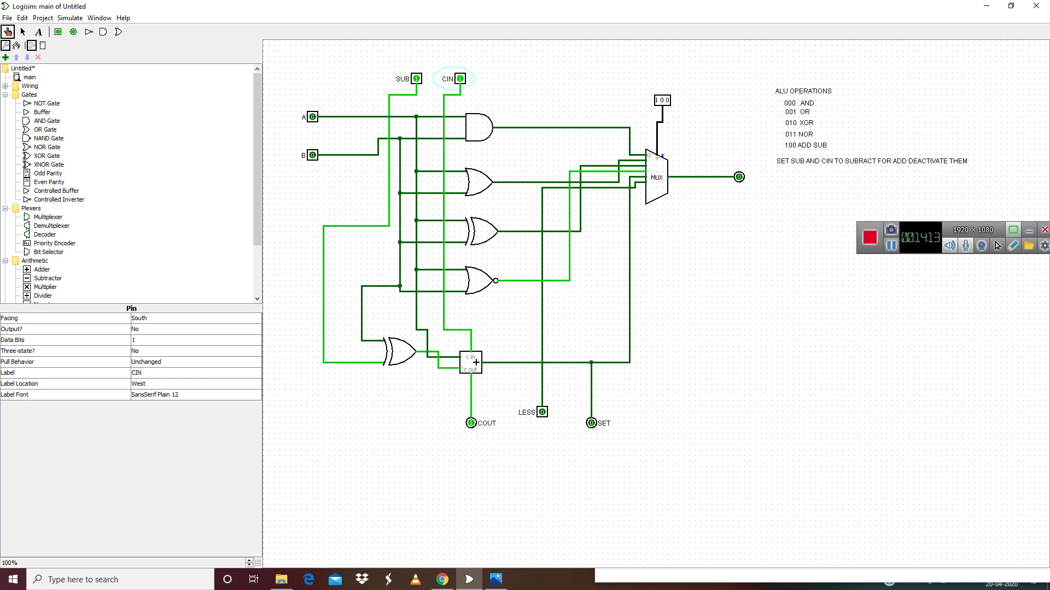
left_click(313, 117)
left_click(312, 155)
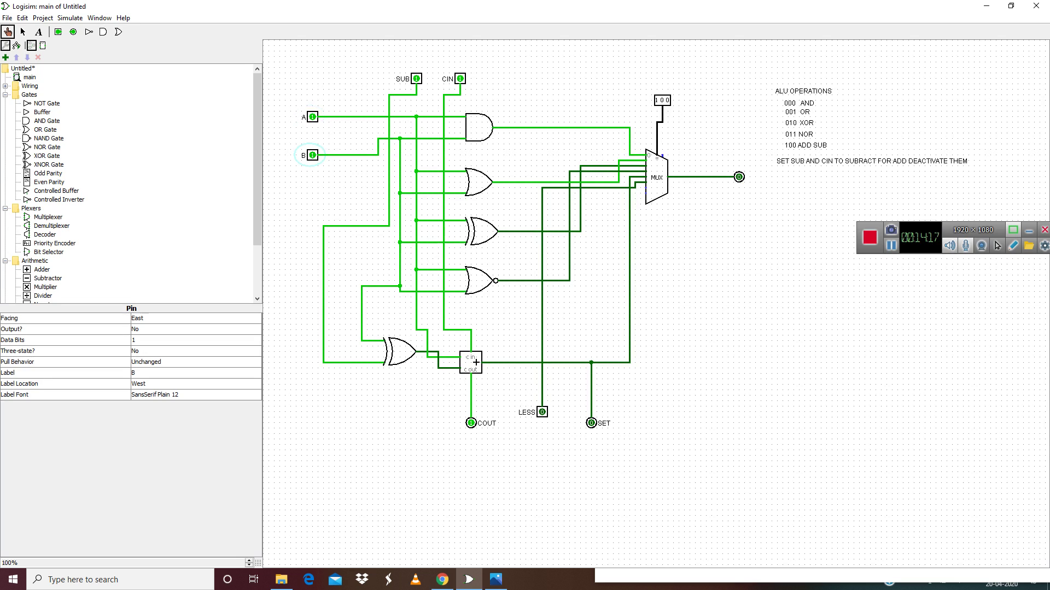